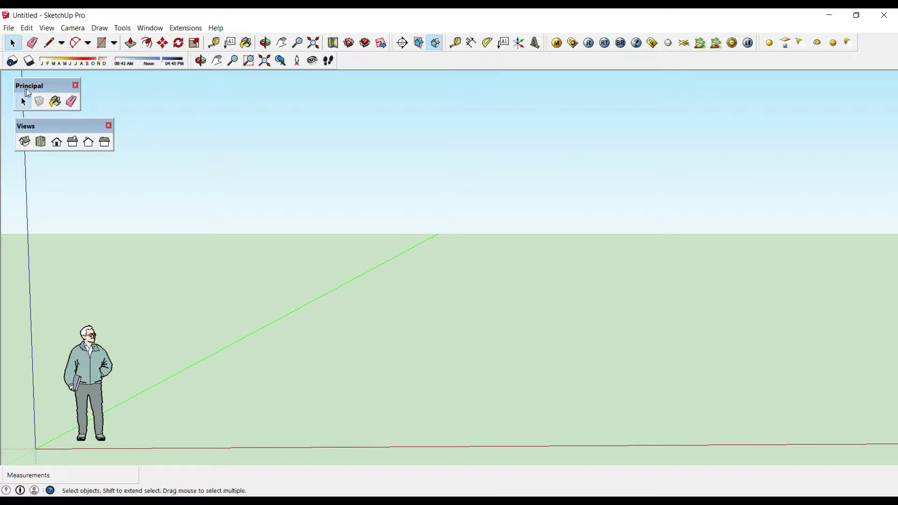
# Dock the floating Principal and Views toolbars into the second toolbar row
pyautogui.moveTo(47, 84)
pyautogui.mouseDown()
pyautogui.moveTo(369, 145)
pyautogui.moveTo(369, 63)
pyautogui.mouseUp()
pyautogui.moveTo(37, 126); pyautogui.dragTo(420, 63)
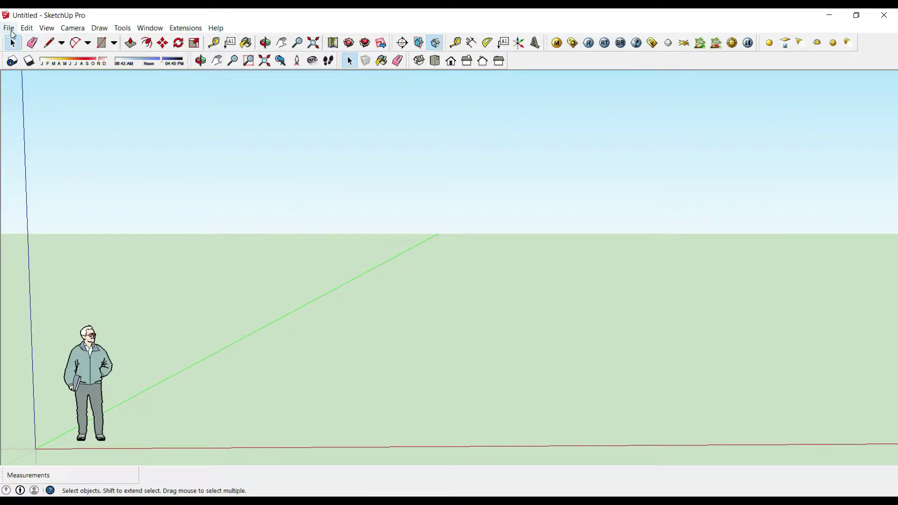
# Bring up the File > Import dialog showing PRACTICE.dwg in the AUTOCAD folder
pyautogui.click(8, 28)
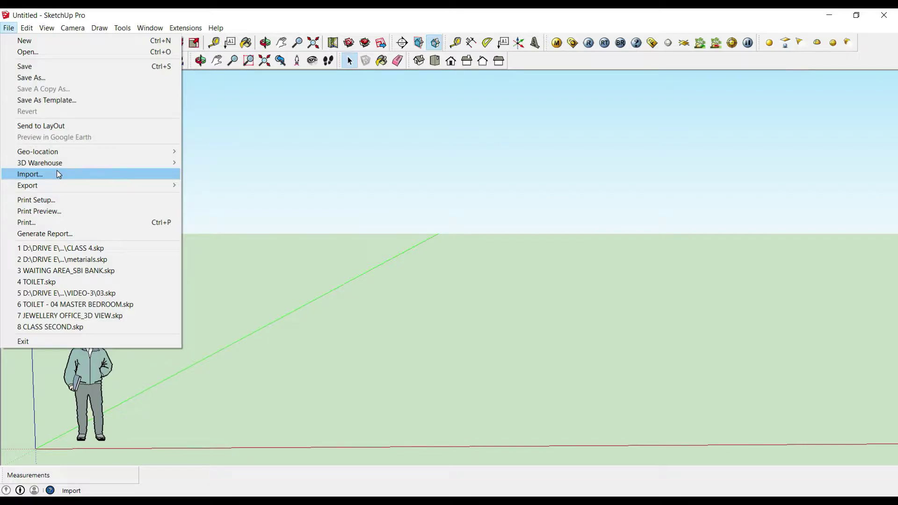
pyautogui.click(28, 175)
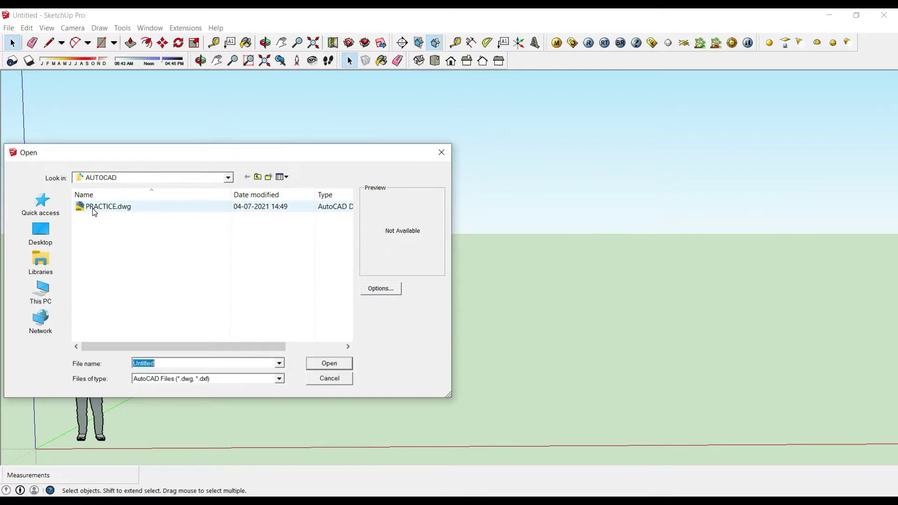
# Import PRACTICE.dwg with the file type set to AutoCAD Files (*.dwg, *.dxf)
pyautogui.click(122, 211)
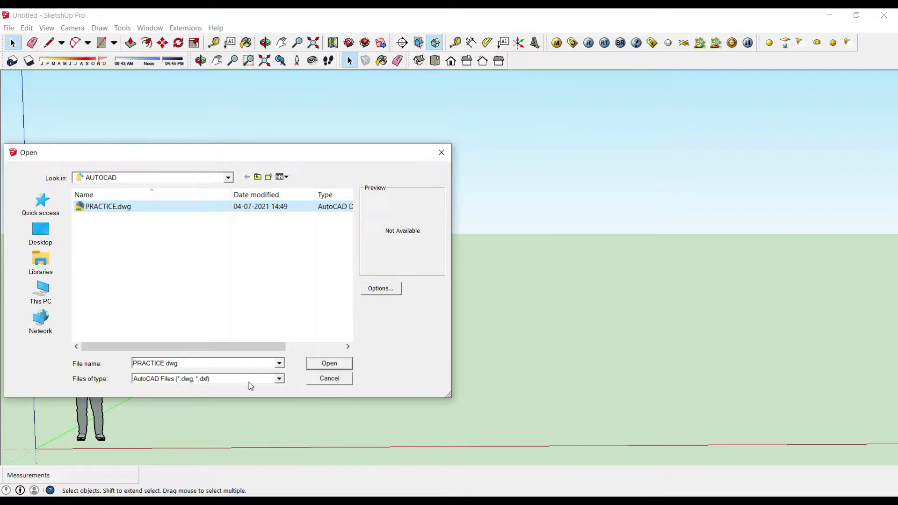
pyautogui.click(264, 381)
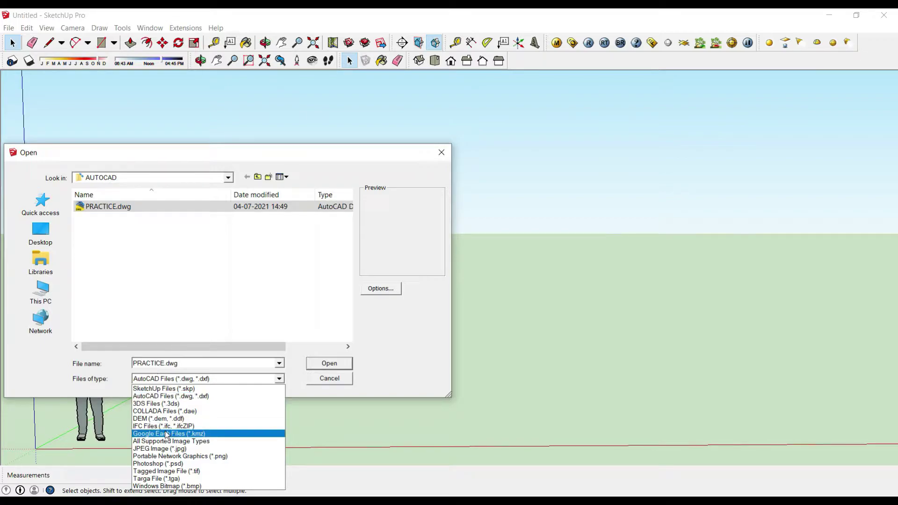
pyautogui.click(154, 232)
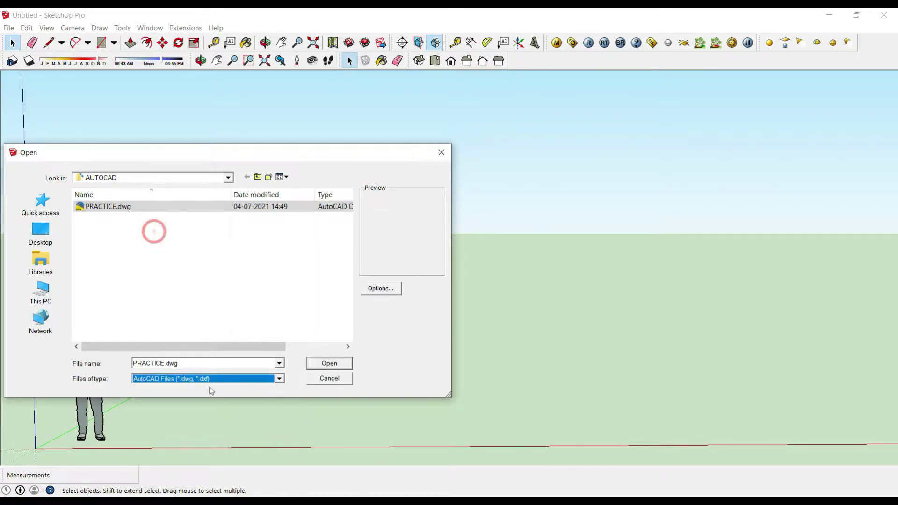
pyautogui.click(225, 382)
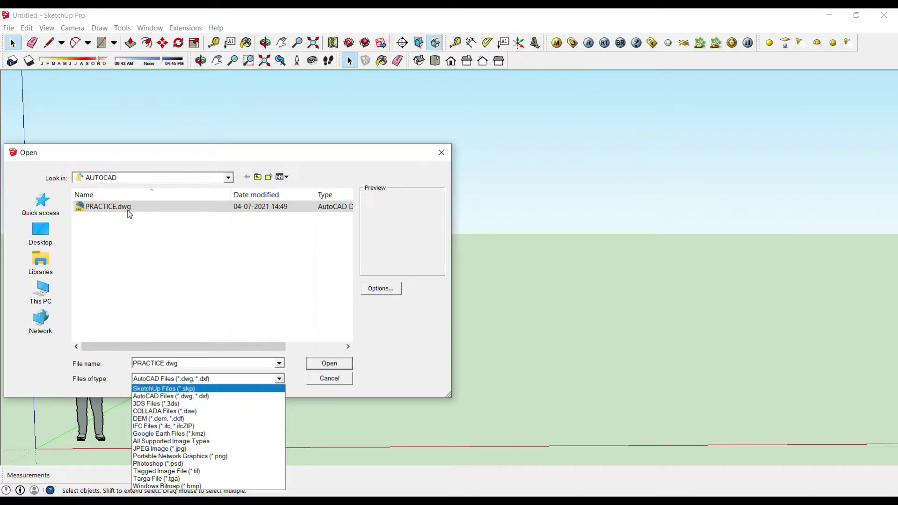
pyautogui.click(176, 397)
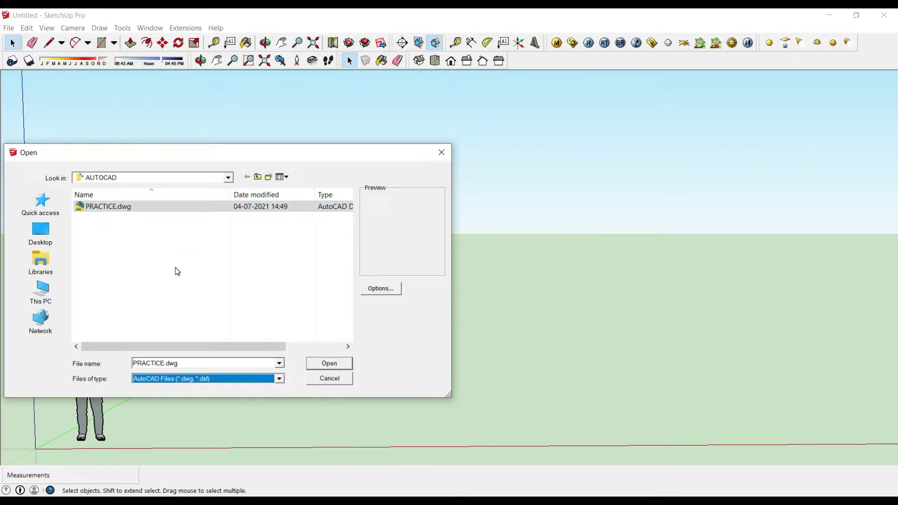
pyautogui.click(153, 208)
pyautogui.click(338, 366)
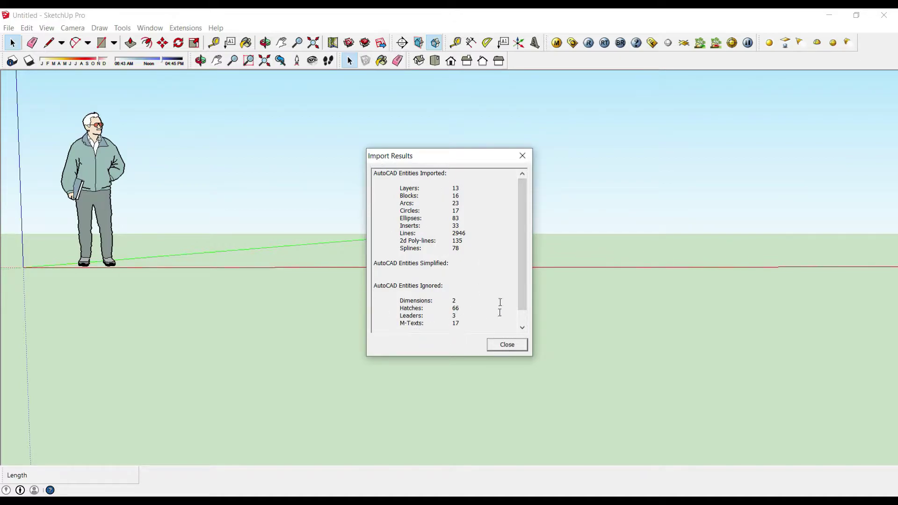
# Close the Import Results report and orbit to a top-down view of the plan
pyautogui.click(515, 346)
pyautogui.moveTo(445, 178); pyautogui.dragTo(496, 383, button='middle')
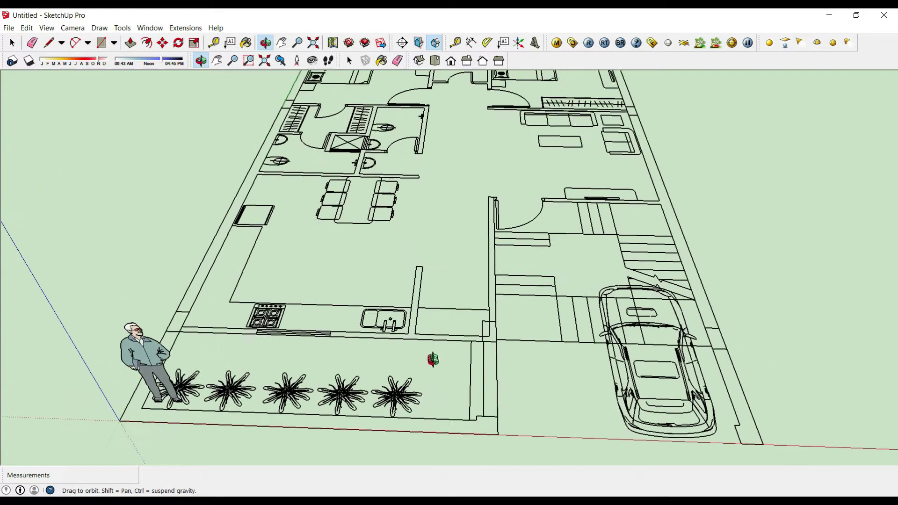
pyautogui.scroll(-3, 496, 382)
pyautogui.scroll(-2, 465, 276)
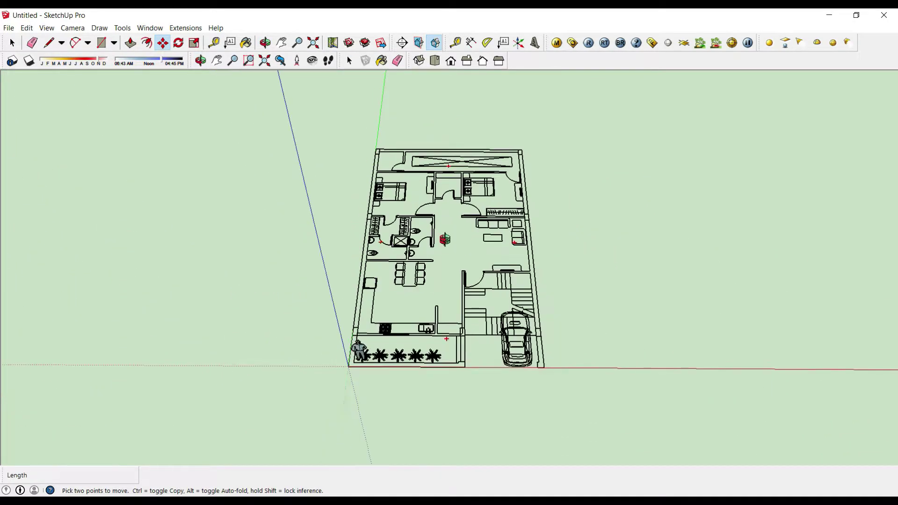
pyautogui.scroll(-2, 448, 247)
pyautogui.moveTo(449, 246)
pyautogui.mouseDown(button='middle')
pyautogui.moveTo(481, 322)
pyautogui.moveTo(482, 158)
pyautogui.moveTo(480, 202)
pyautogui.mouseUp(button='middle')
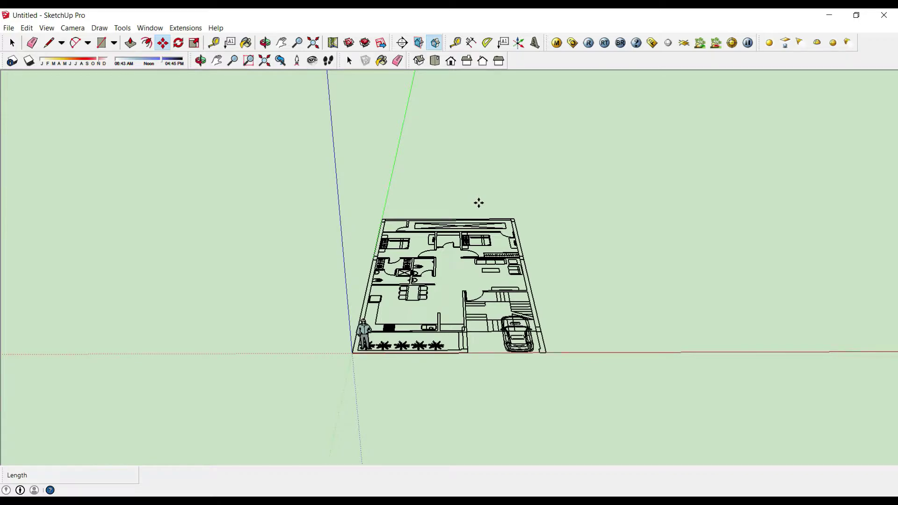
pyautogui.moveTo(479, 203)
pyautogui.mouseDown(button='middle')
pyautogui.moveTo(465, 348)
pyautogui.moveTo(473, 349)
pyautogui.mouseUp(button='middle')
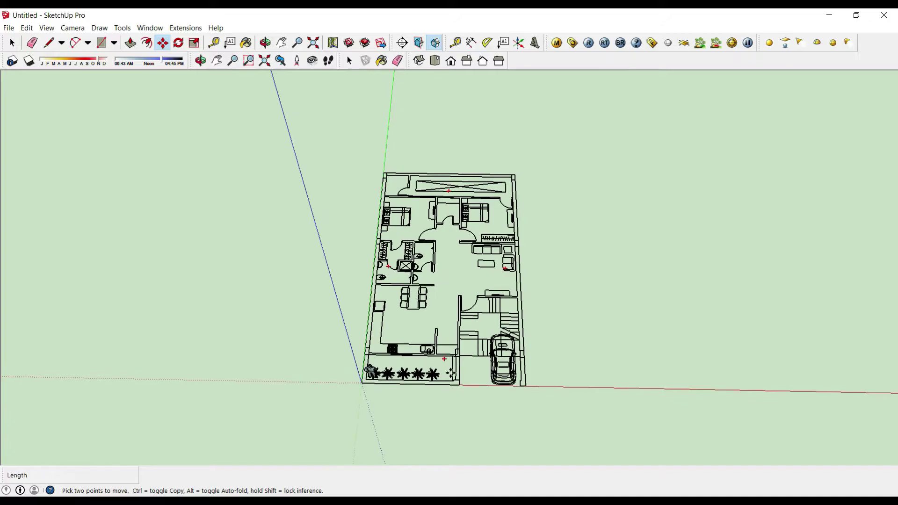
# Select the whole imported floor plan and move it near the axes origin
pyautogui.press('space')
pyautogui.click(481, 347)
pyautogui.click(481, 347)
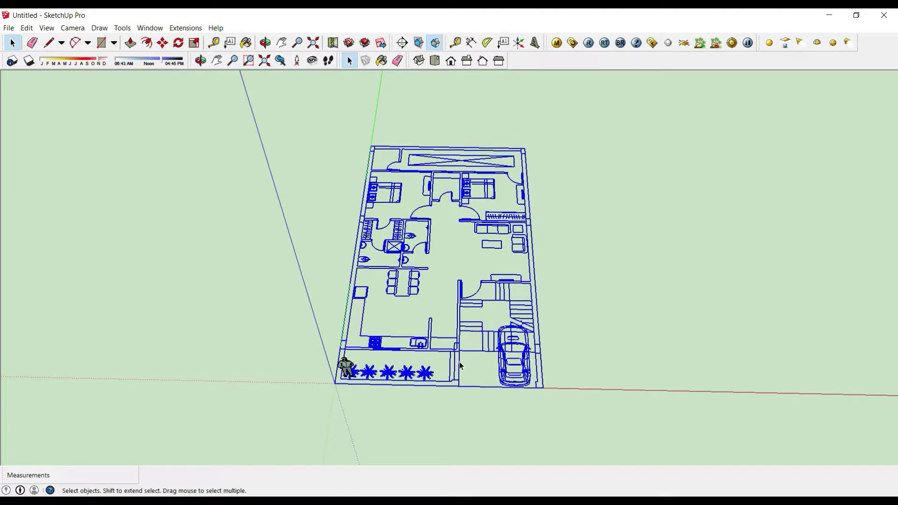
pyautogui.scroll(-2, 482, 347)
pyautogui.press('m')
pyautogui.click(497, 382)
pyautogui.click(545, 386)
# Orbit and zoom around the repositioned floor plan to inspect it
pyautogui.press('space')
pyautogui.scroll(2, 658, 369)
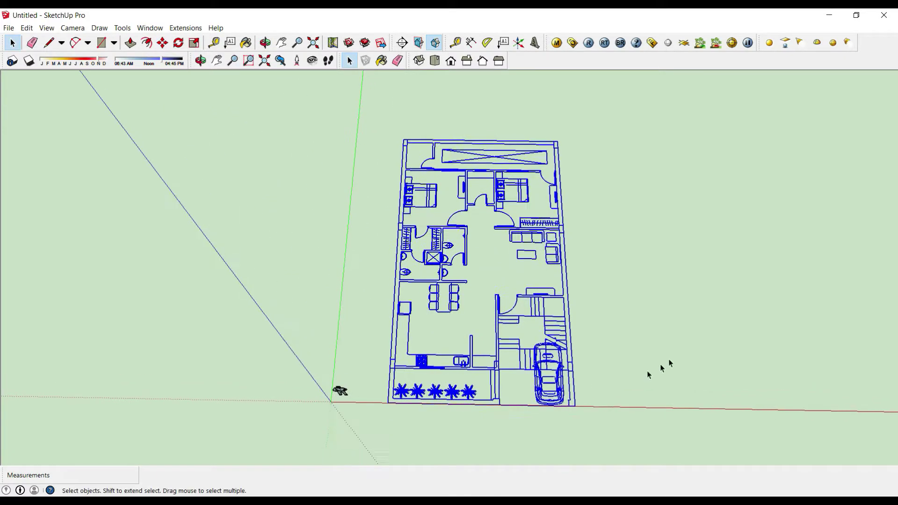
pyautogui.click(675, 353)
pyautogui.moveTo(676, 353)
pyautogui.mouseDown(button='middle')
pyautogui.moveTo(551, 410)
pyautogui.moveTo(505, 361)
pyautogui.mouseUp(button='middle')
pyautogui.scroll(2, 505, 360)
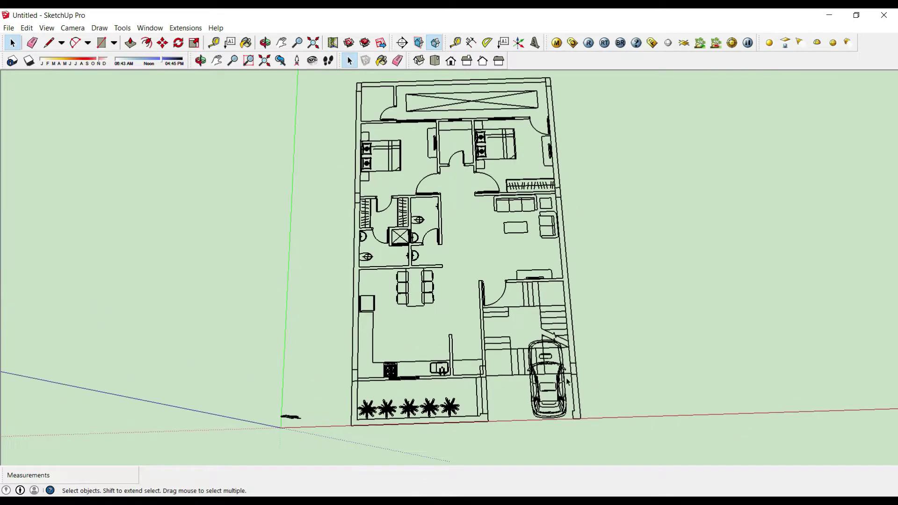
pyautogui.moveTo(547, 409); pyautogui.dragTo(549, 349, button='middle')
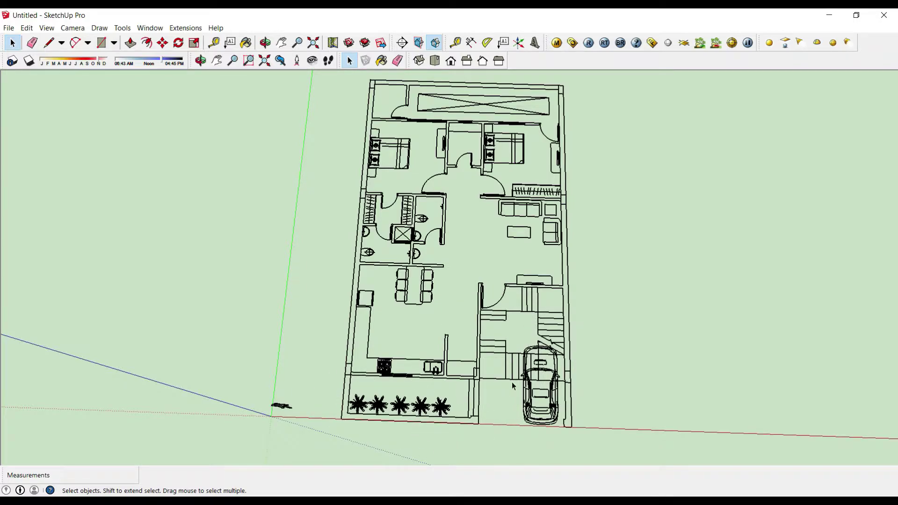
pyautogui.scroll(1, 514, 374)
pyautogui.scroll(2, 520, 349)
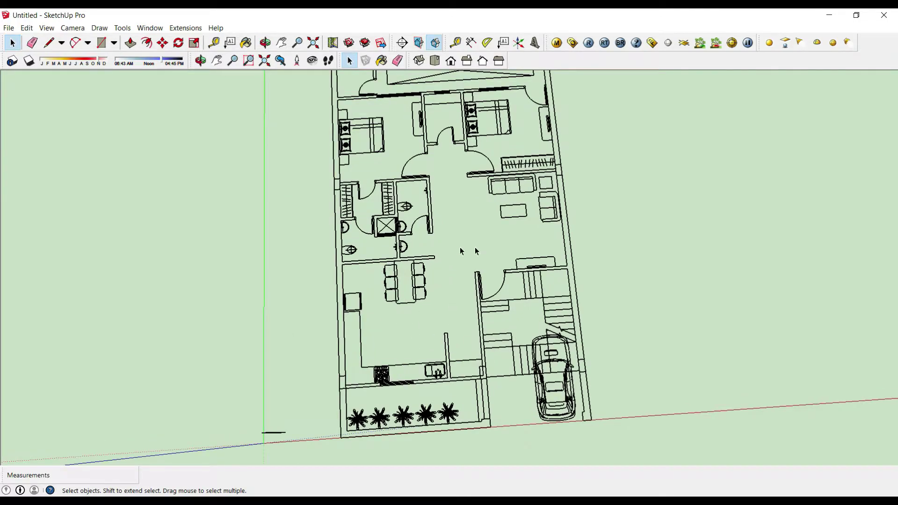
pyautogui.scroll(-1, 499, 248)
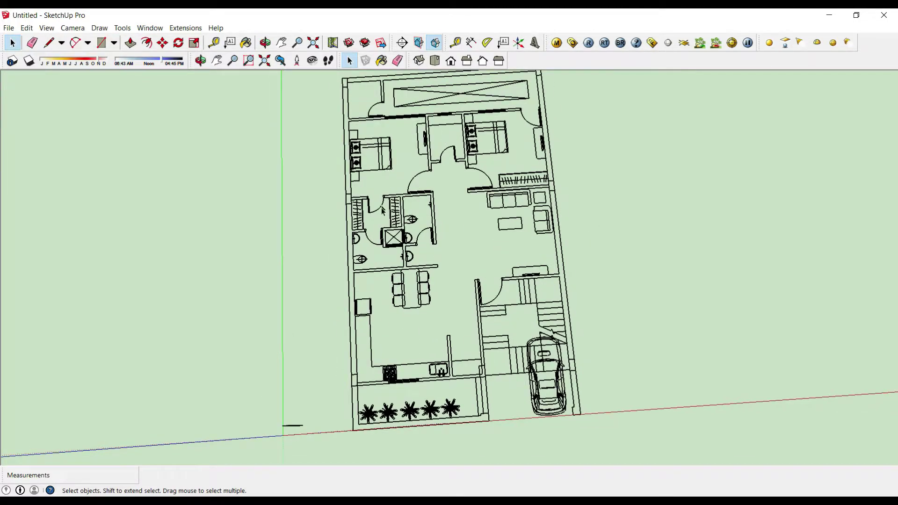
pyautogui.click(346, 268)
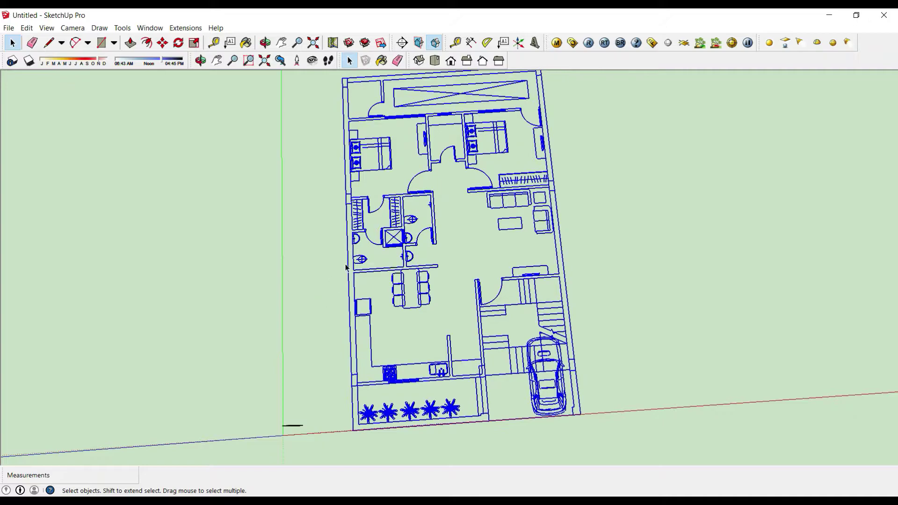
pyautogui.click(472, 239)
pyautogui.moveTo(472, 239); pyautogui.dragTo(471, 240, button='middle')
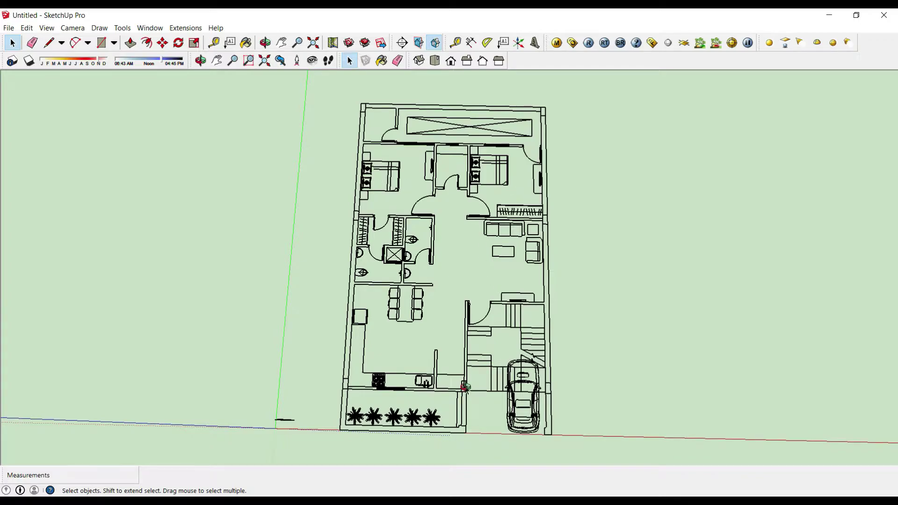
pyautogui.moveTo(466, 389)
pyautogui.mouseDown(button='middle')
pyautogui.moveTo(489, 271)
pyautogui.moveTo(489, 362)
pyautogui.mouseUp(button='middle')
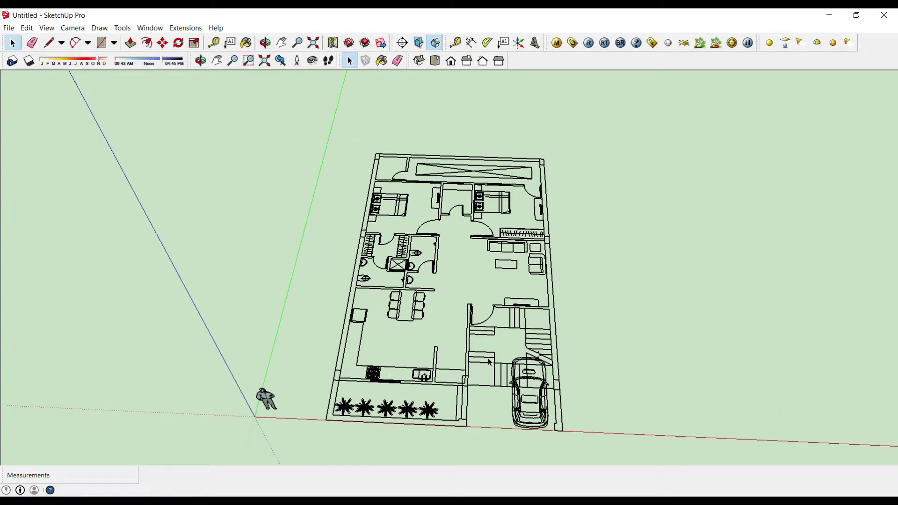
pyautogui.scroll(-2, 500, 327)
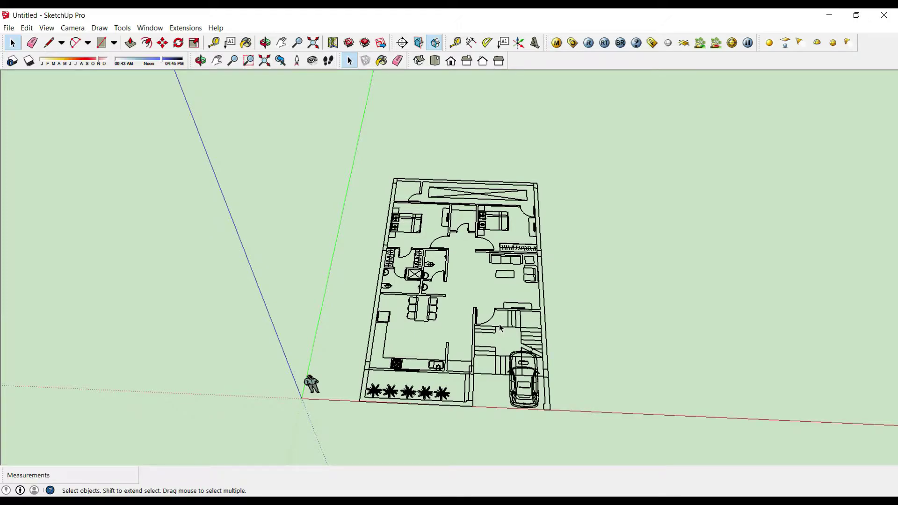
# Activate the Line tool and zoom in on the plan's left outer wall
pyautogui.click(61, 42)
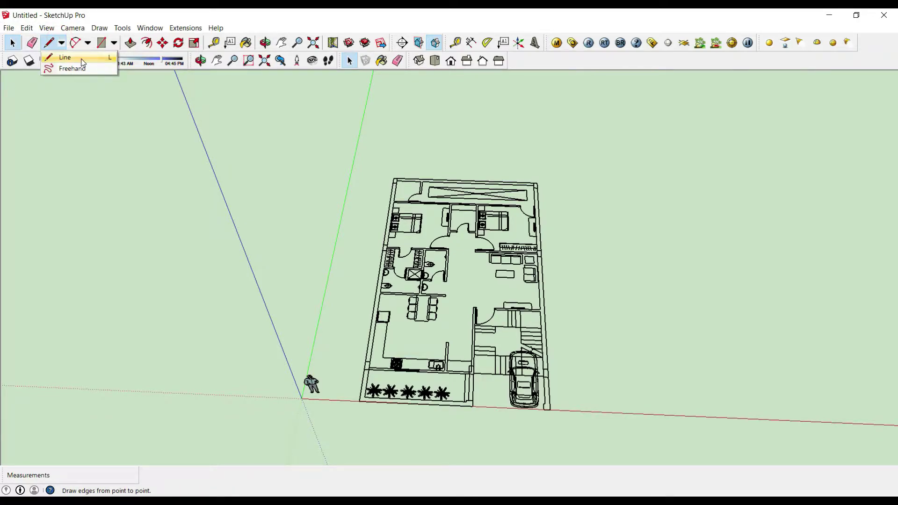
pyautogui.click(83, 62)
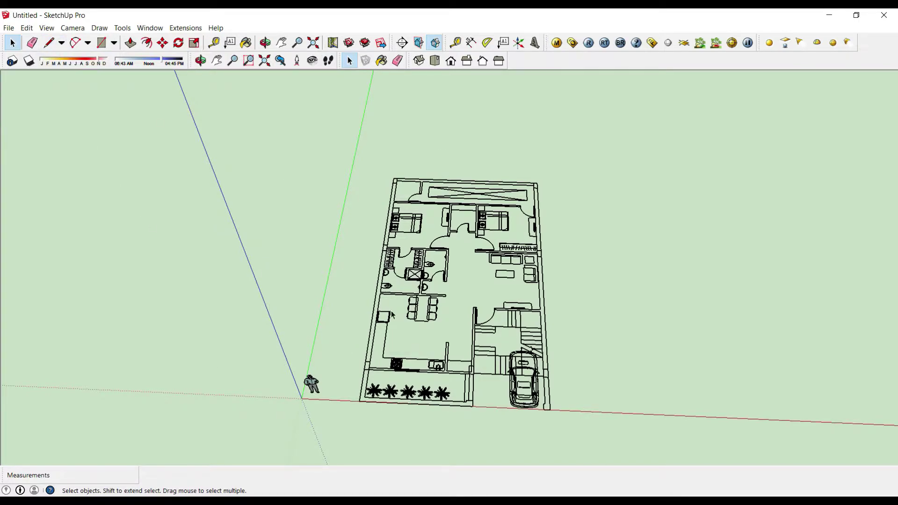
pyautogui.moveTo(418, 346); pyautogui.dragTo(409, 360, button='middle')
pyautogui.scroll(1, 409, 360)
pyautogui.press('l')
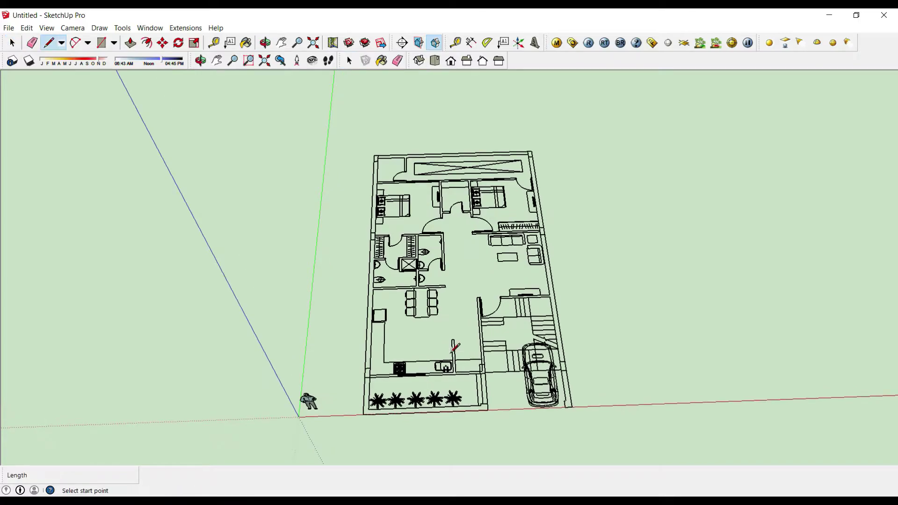
pyautogui.scroll(1, 406, 363)
pyautogui.scroll(3, 375, 372)
pyautogui.scroll(2, 368, 381)
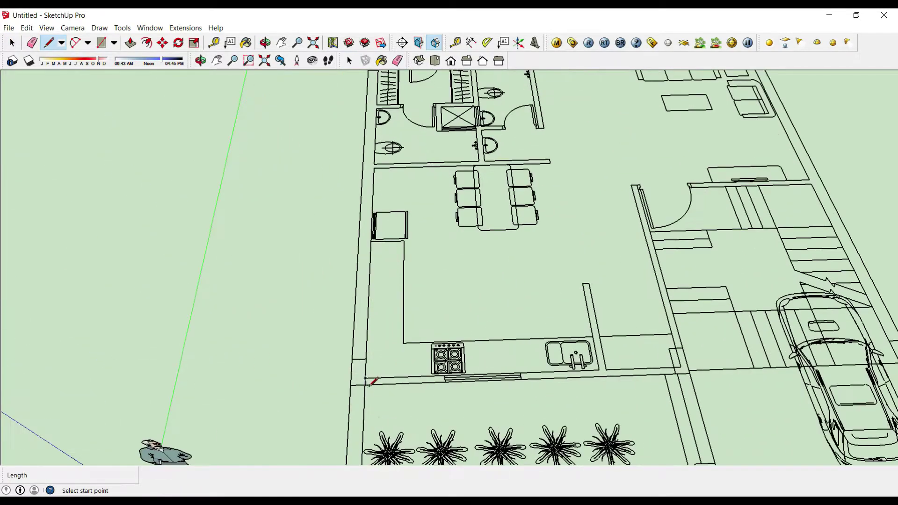
pyautogui.scroll(-3, 372, 381)
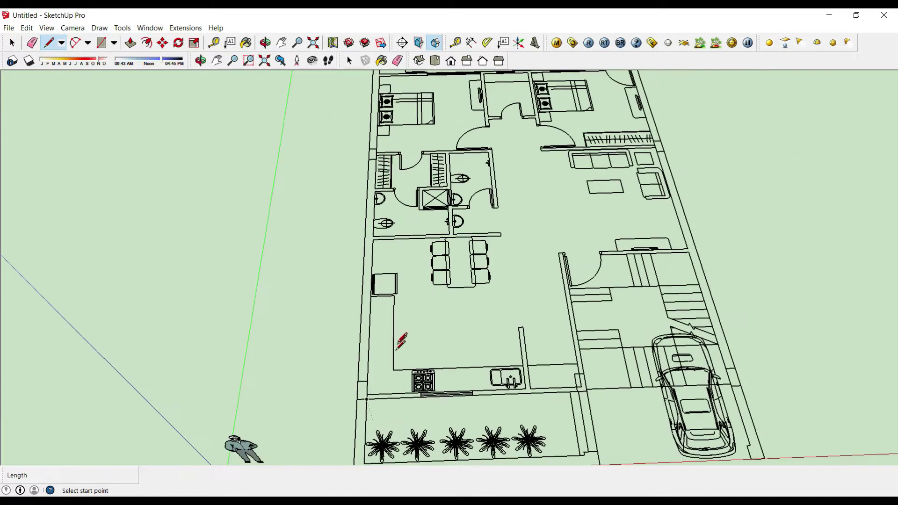
pyautogui.scroll(-2, 405, 345)
pyautogui.scroll(-2, 409, 367)
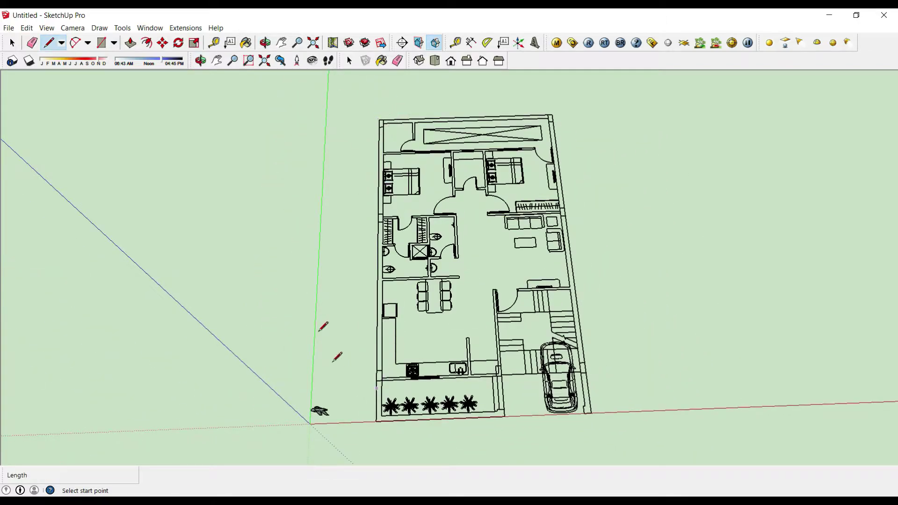
pyautogui.scroll(2, 380, 255)
pyautogui.scroll(-1, 392, 182)
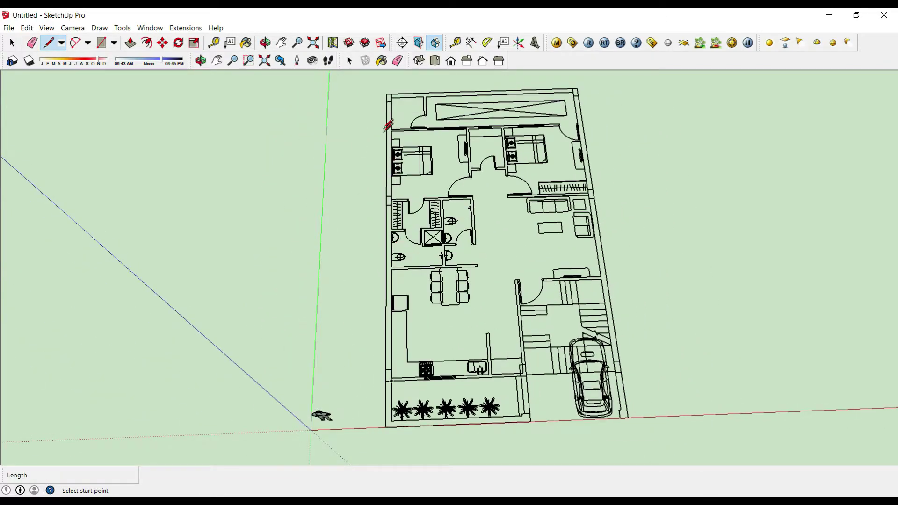
pyautogui.scroll(1, 407, 287)
pyautogui.scroll(1, 387, 395)
pyautogui.scroll(1, 394, 393)
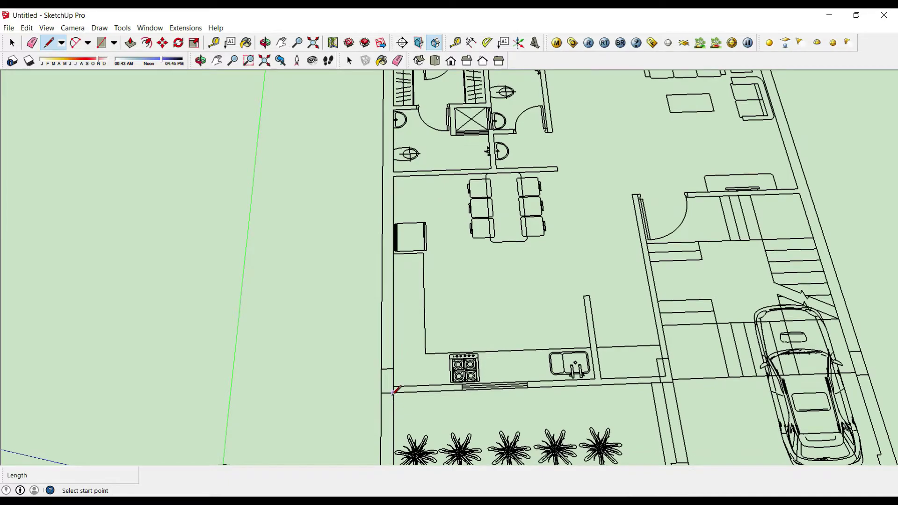
pyautogui.scroll(1, 394, 391)
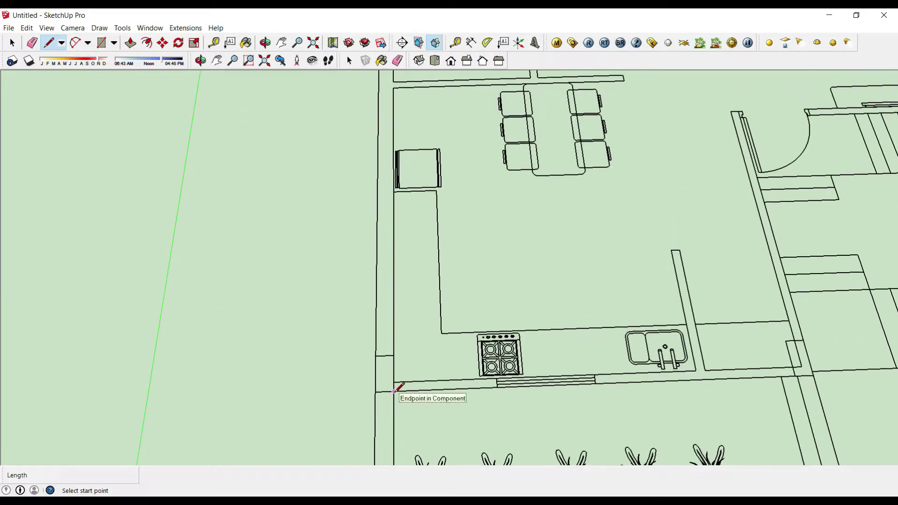
# Trace the left wall from the kitchen corner to the top-left corner, closing a face
pyautogui.click(394, 391)
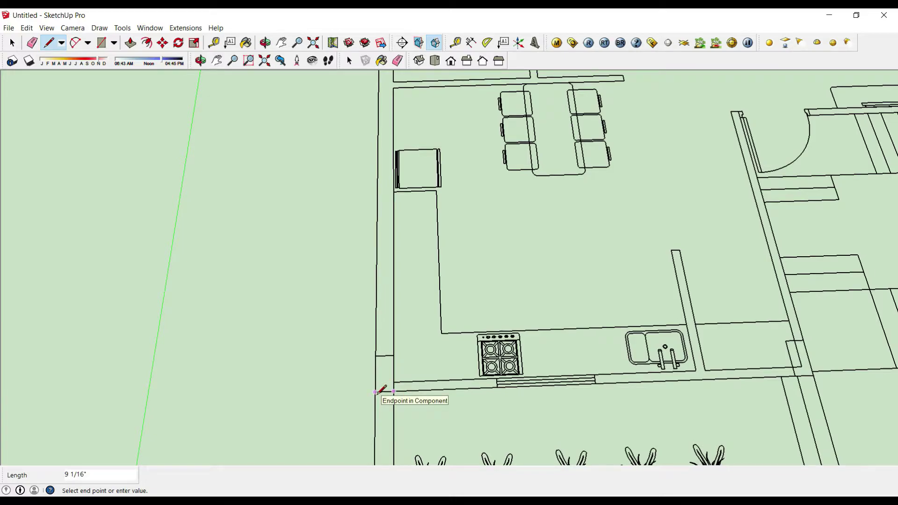
pyautogui.scroll(-2, 397, 396)
pyautogui.scroll(-3, 452, 447)
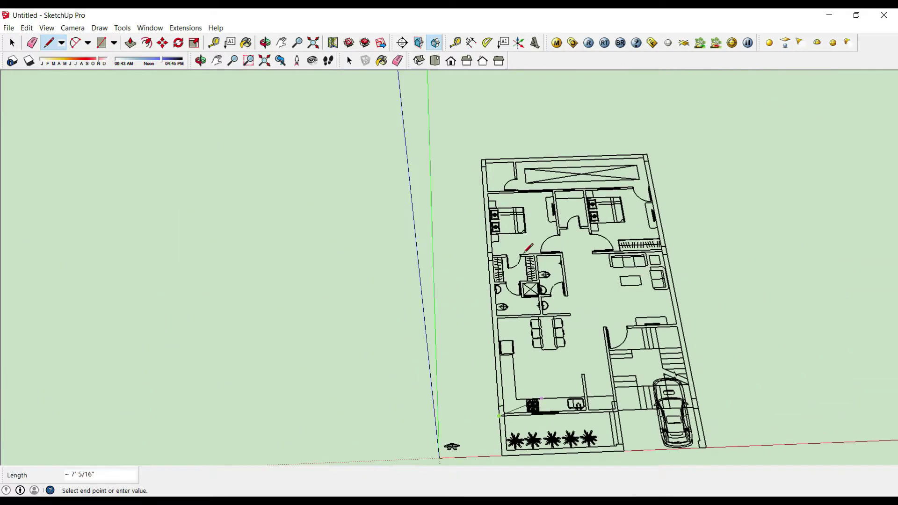
pyautogui.scroll(3, 492, 156)
pyautogui.scroll(2, 468, 159)
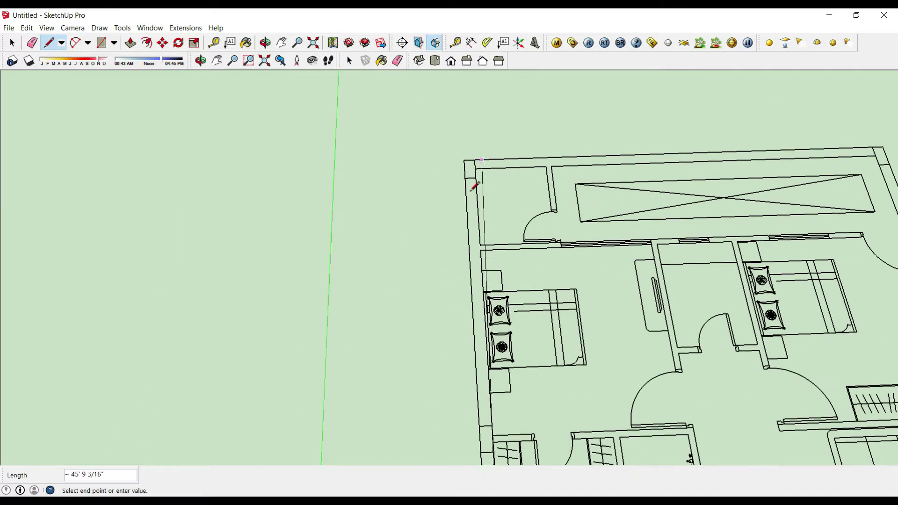
pyautogui.click(465, 160)
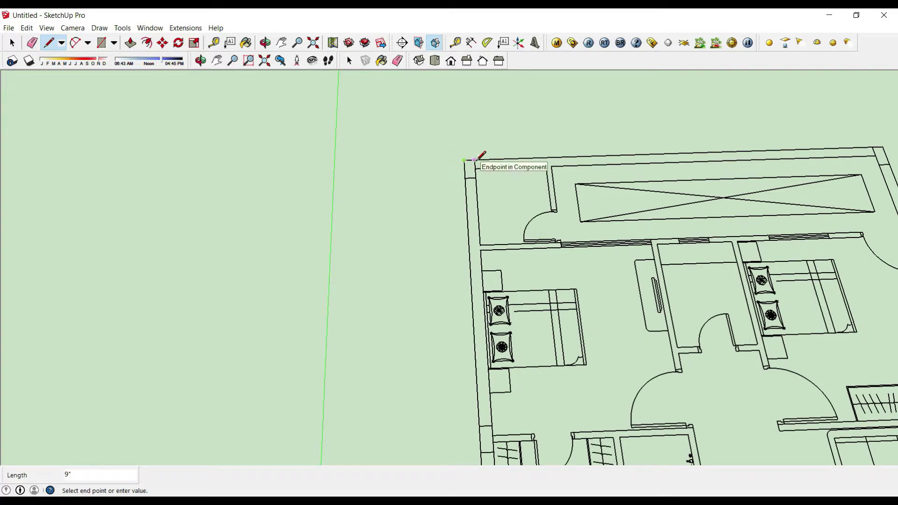
pyautogui.scroll(-2, 477, 94)
pyautogui.scroll(-2, 480, 94)
pyautogui.scroll(-1, 495, 336)
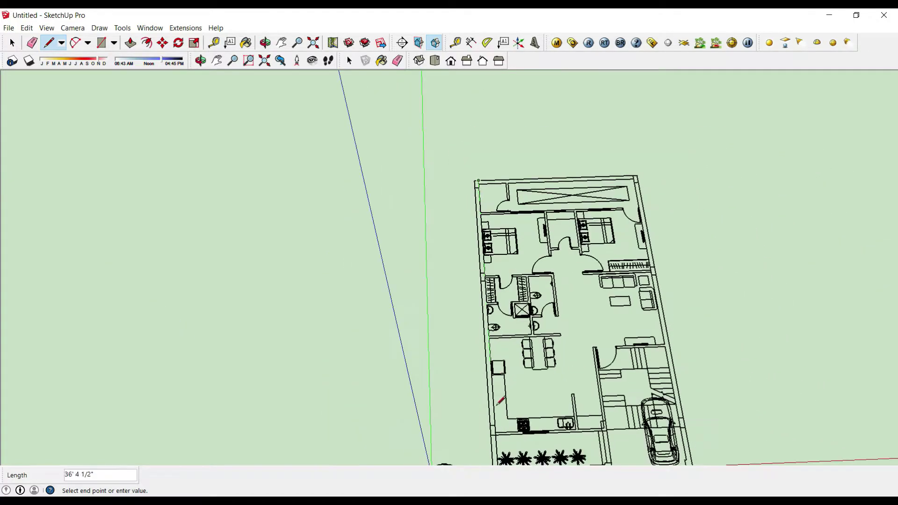
pyautogui.scroll(1, 491, 375)
pyautogui.scroll(3, 487, 416)
pyautogui.scroll(1, 485, 418)
pyautogui.click(487, 415)
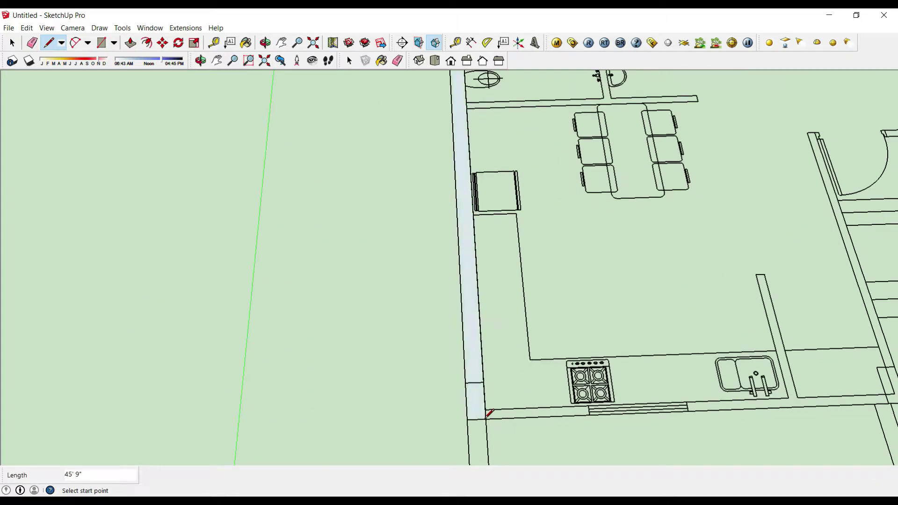
# Orbit and zoom to check the new left wall face on the plan
pyautogui.scroll(-2, 489, 398)
pyautogui.scroll(-2, 482, 140)
pyautogui.scroll(3, 474, 169)
pyautogui.scroll(2, 470, 170)
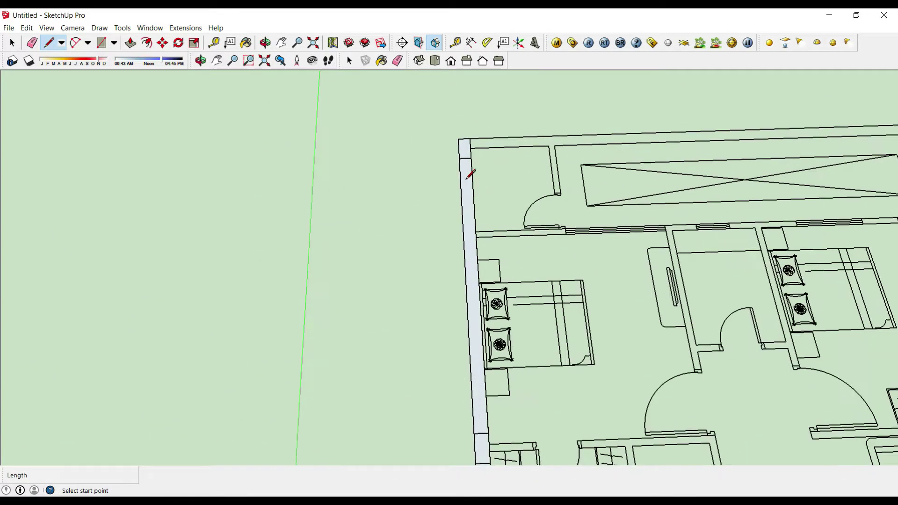
pyautogui.scroll(1, 446, 84)
pyautogui.scroll(-2, 451, 150)
pyautogui.scroll(-1, 454, 161)
pyautogui.scroll(1, 451, 165)
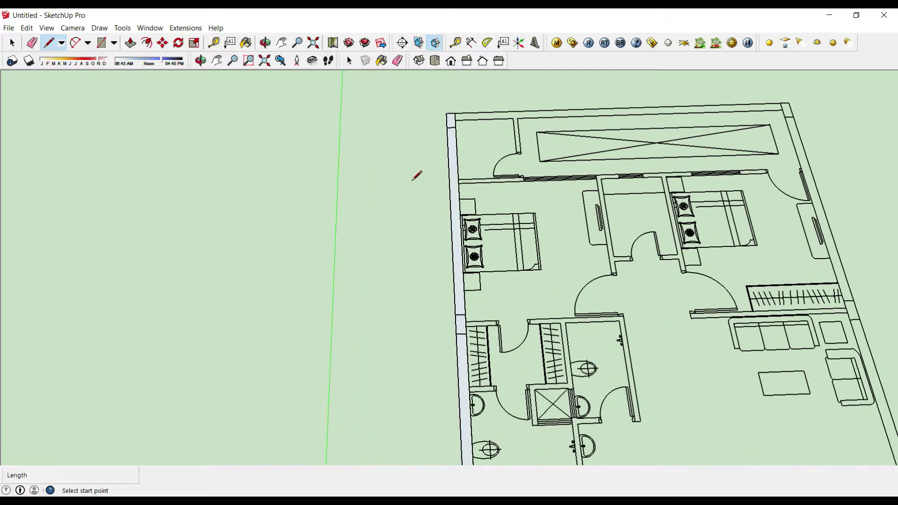
pyautogui.moveTo(764, 285); pyautogui.dragTo(673, 290, button='middle')
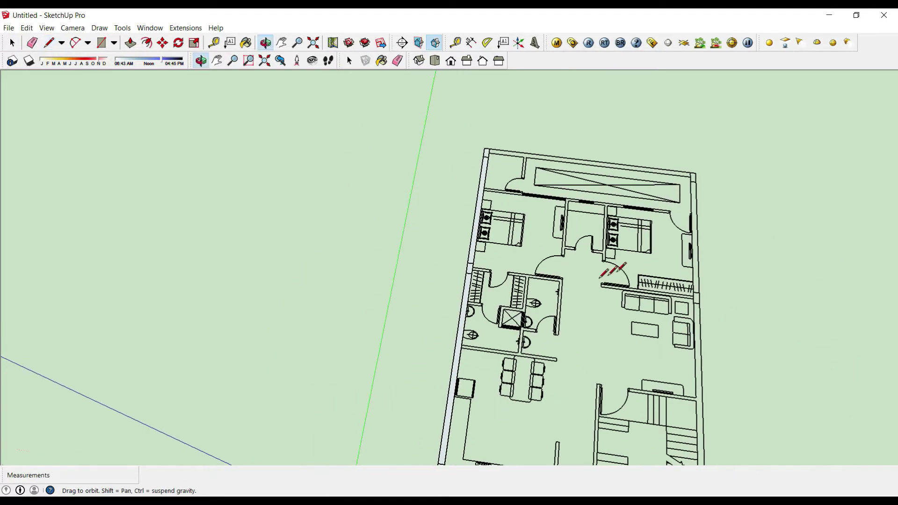
pyautogui.moveTo(530, 171)
pyautogui.mouseDown(button='middle')
pyautogui.moveTo(588, 251)
pyautogui.moveTo(435, 161)
pyautogui.mouseUp(button='middle')
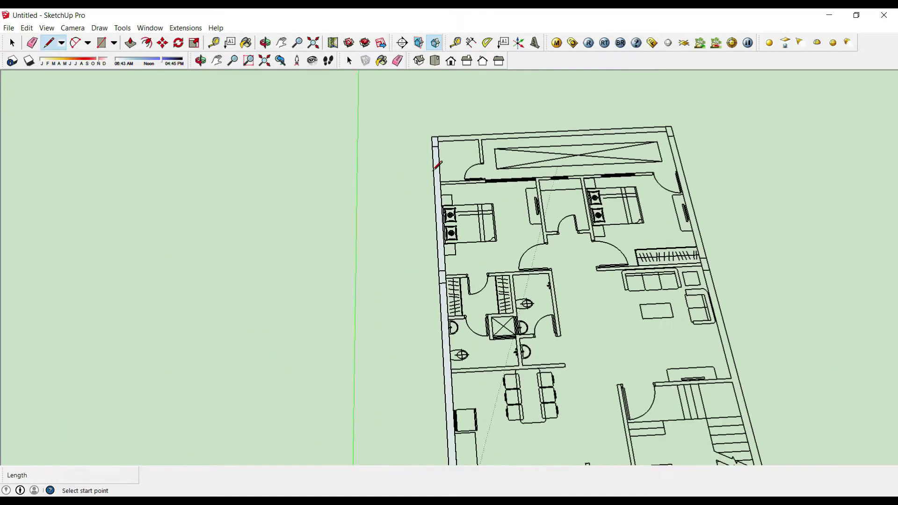
pyautogui.scroll(2, 439, 187)
pyautogui.scroll(2, 429, 202)
pyautogui.scroll(-2, 408, 196)
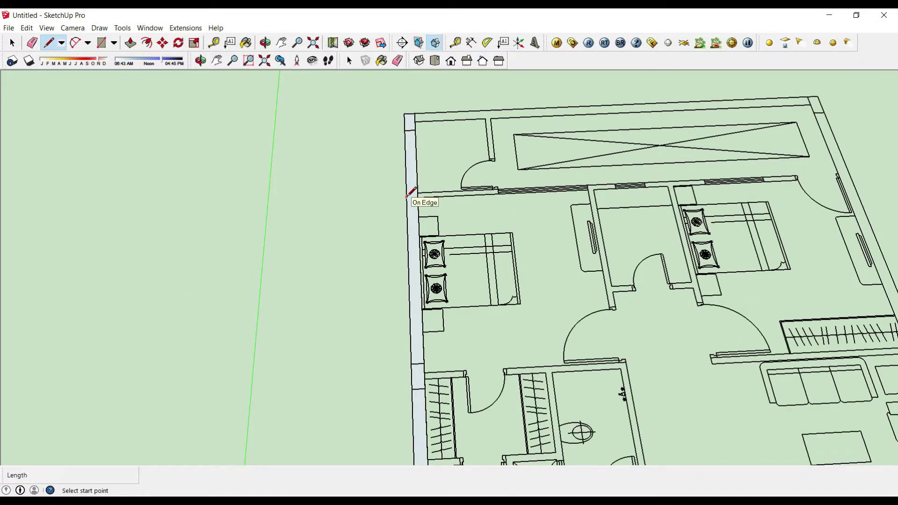
pyautogui.scroll(-3, 423, 202)
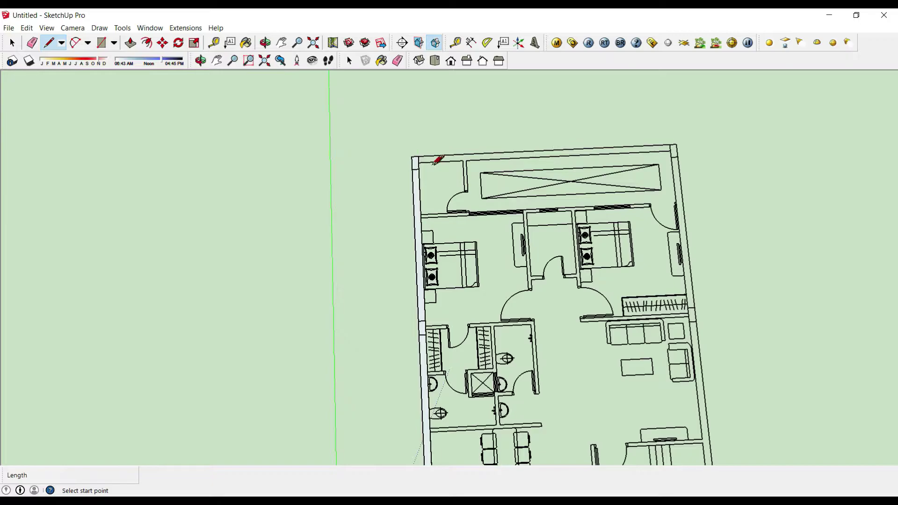
pyautogui.scroll(2, 477, 190)
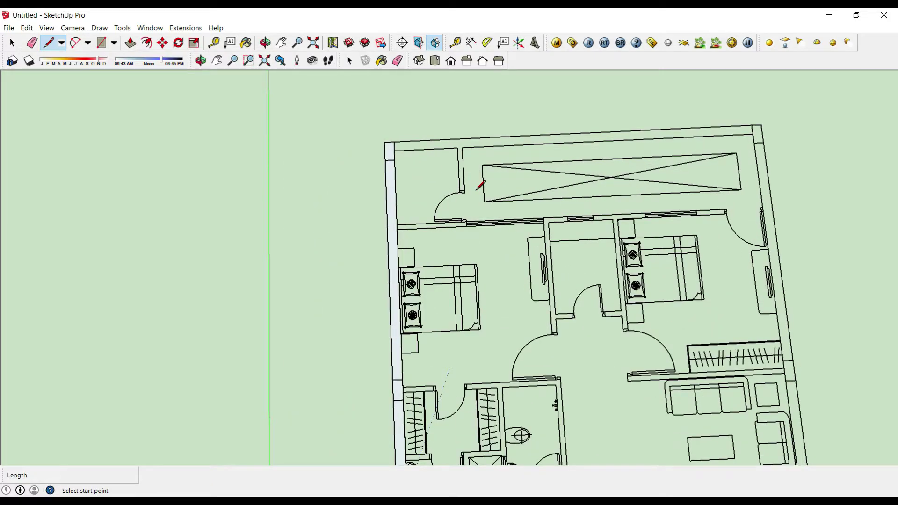
pyautogui.scroll(2, 496, 191)
pyautogui.scroll(1, 412, 200)
pyautogui.scroll(1, 425, 234)
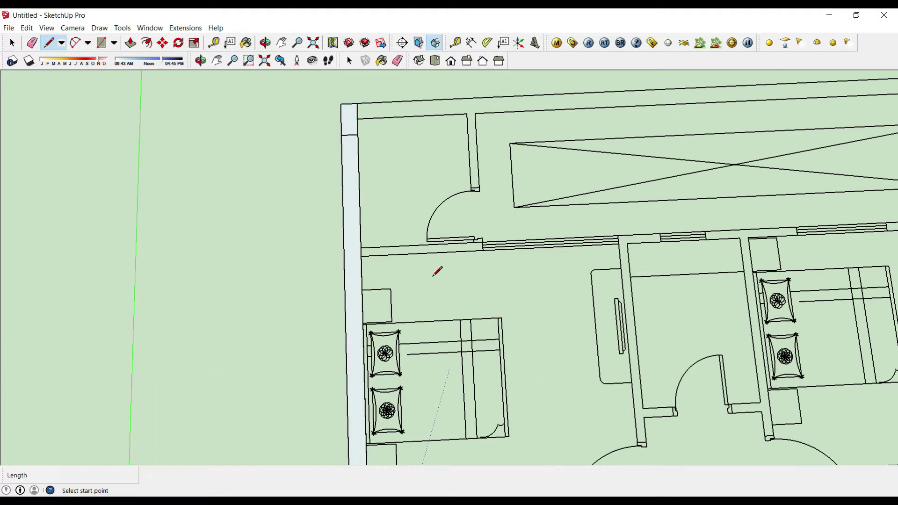
pyautogui.scroll(-4, 427, 288)
pyautogui.scroll(-1, 427, 288)
# Trace an interior wall with a rectangle and erase the edge splitting the wall faces
pyautogui.press('r')
pyautogui.scroll(2, 454, 251)
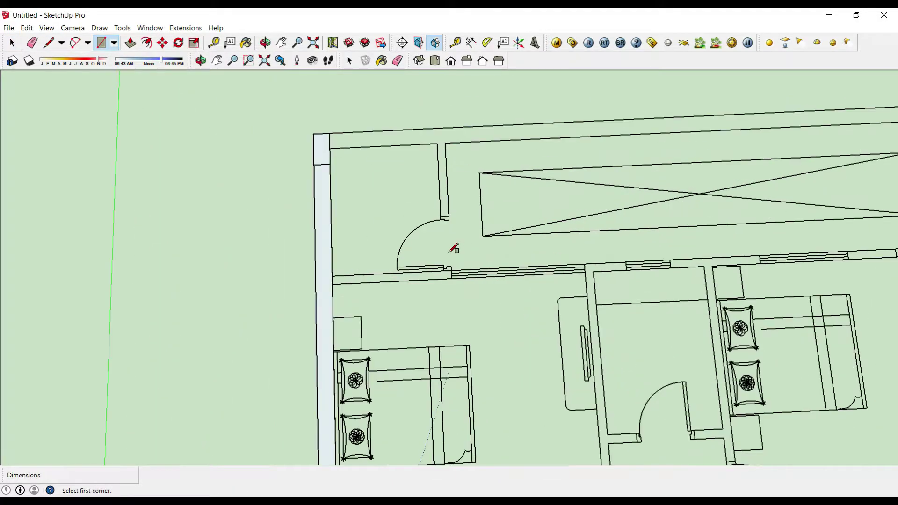
pyautogui.scroll(3, 461, 266)
pyautogui.scroll(2, 459, 276)
pyautogui.click(445, 276)
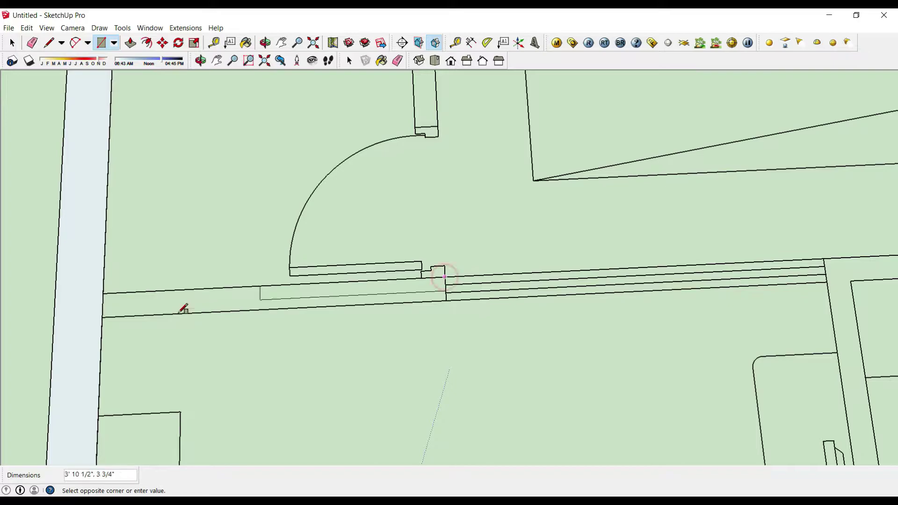
pyautogui.click(103, 316)
pyautogui.scroll(-2, 664, 279)
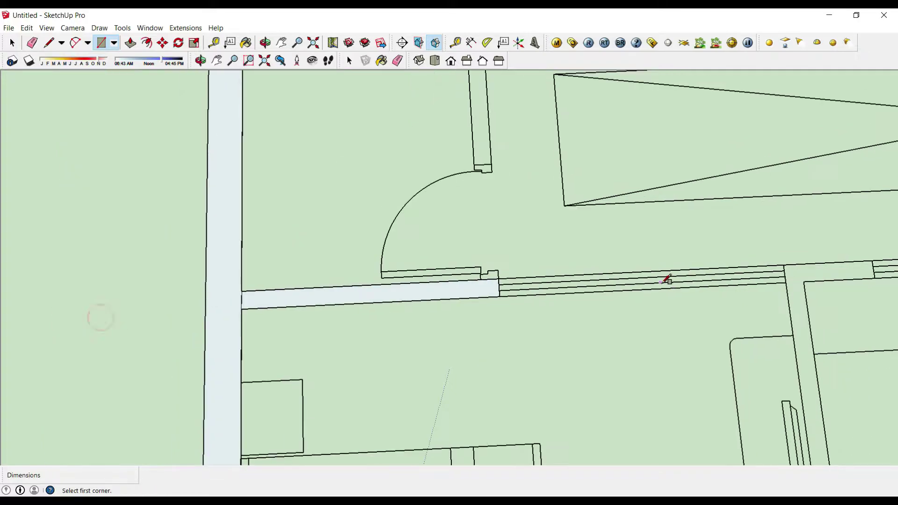
pyautogui.scroll(1, 354, 316)
pyautogui.press('space')
pyautogui.scroll(3, 299, 289)
pyautogui.press('e')
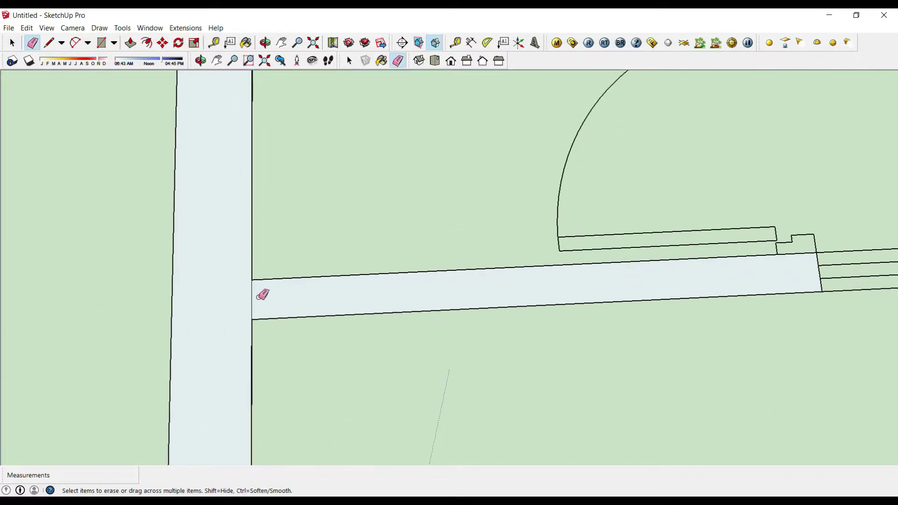
pyautogui.click(253, 299)
pyautogui.press('space')
# Select the left wall face and orbit the view to check it
pyautogui.scroll(-2, 252, 206)
pyautogui.scroll(-2, 241, 163)
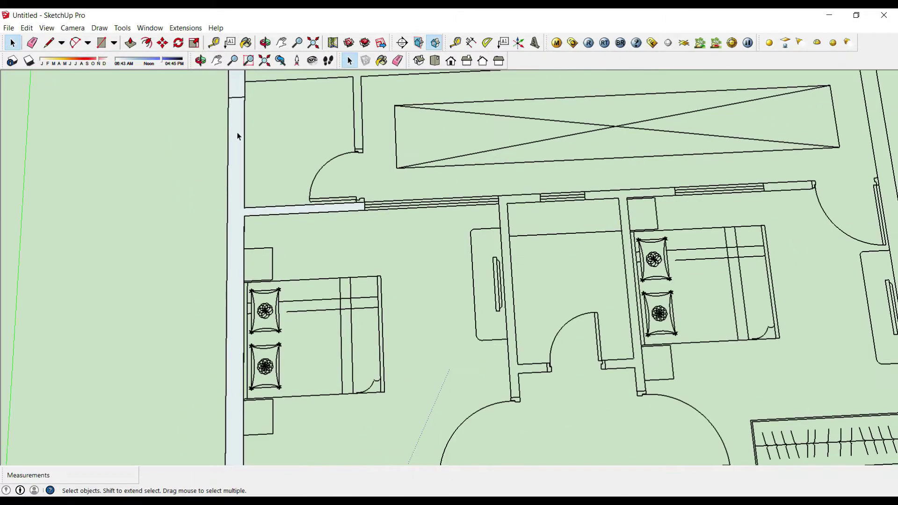
pyautogui.scroll(-2, 236, 136)
pyautogui.click(235, 132)
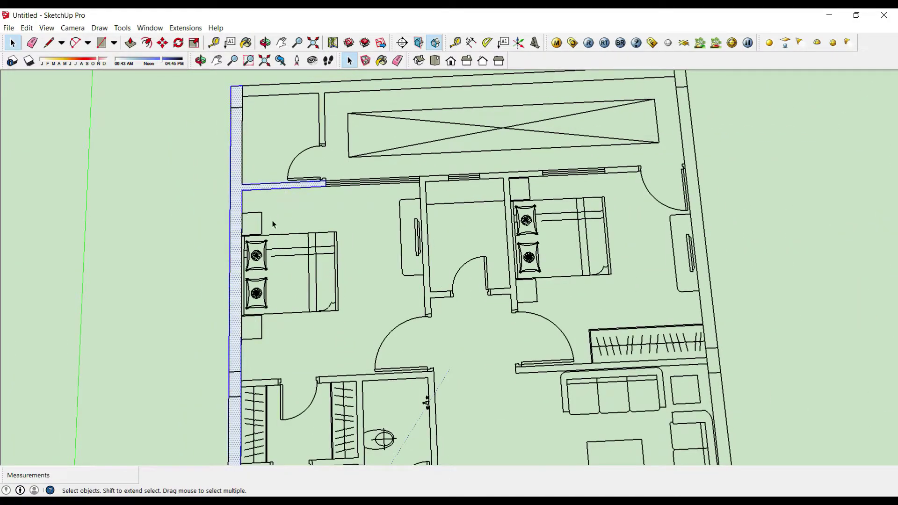
pyautogui.press('o')
pyautogui.scroll(2, 289, 211)
pyautogui.scroll(-2, 409, 223)
pyautogui.scroll(-1, 409, 223)
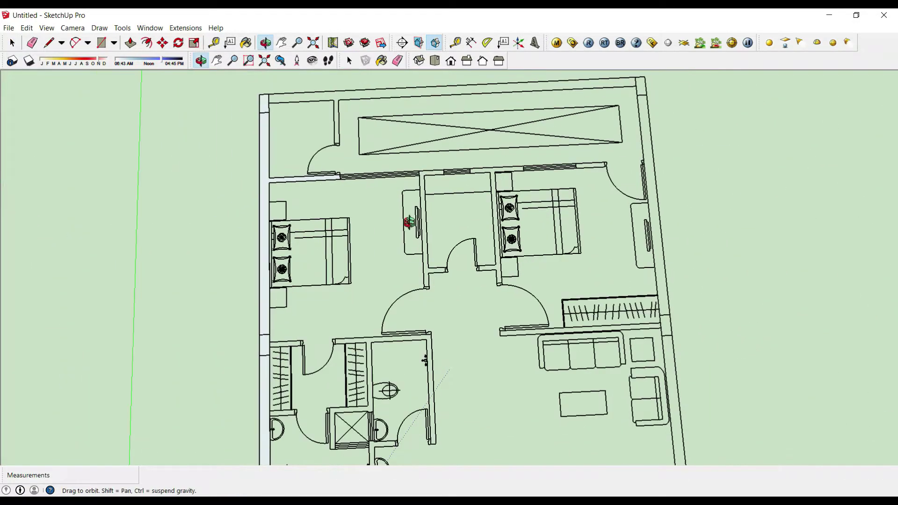
pyautogui.press('space')
# Fill the wall opening between the rooms with a rectangle face
pyautogui.press('r')
pyautogui.scroll(2, 457, 133)
pyautogui.scroll(2, 451, 178)
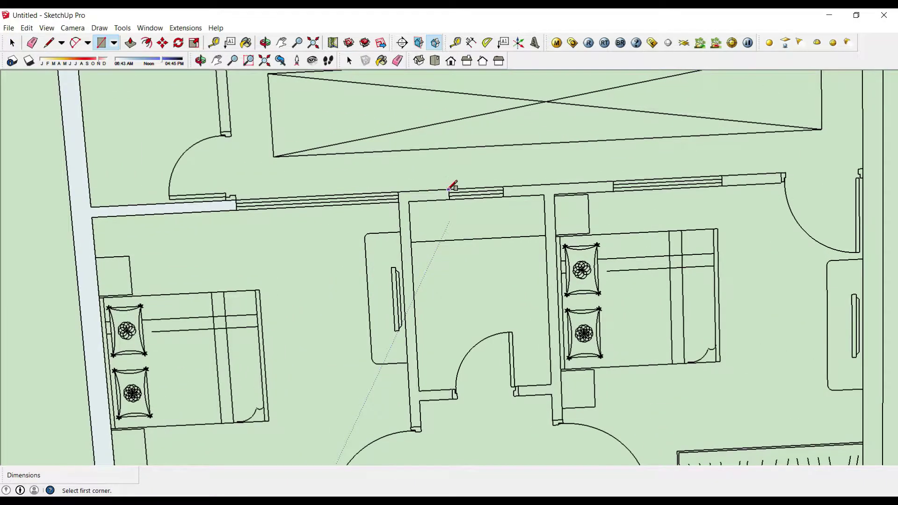
pyautogui.click(450, 188)
pyautogui.click(410, 201)
pyautogui.press('t')
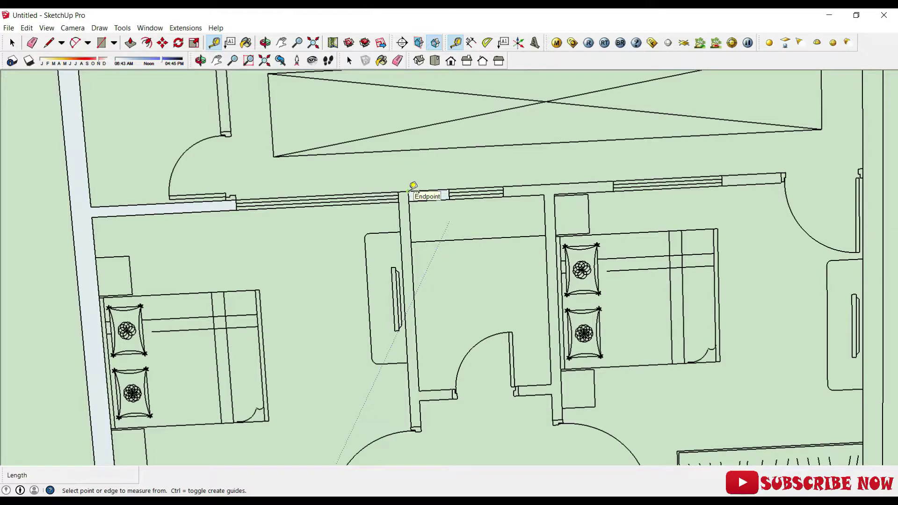
# Draw rectangle faces over the vertical interior wall and the short wall stub
pyautogui.press('r')
pyautogui.scroll(1, 401, 189)
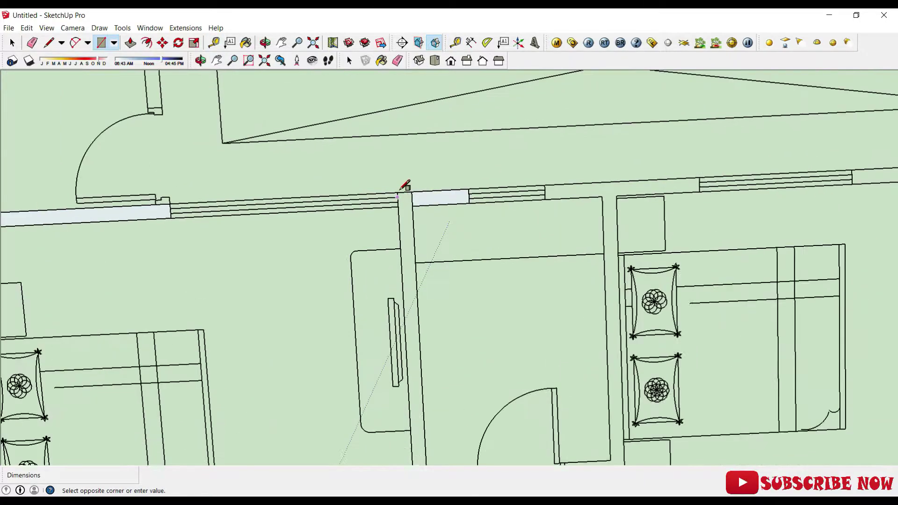
pyautogui.scroll(1, 403, 187)
pyautogui.scroll(-3, 392, 119)
pyautogui.scroll(-2, 412, 295)
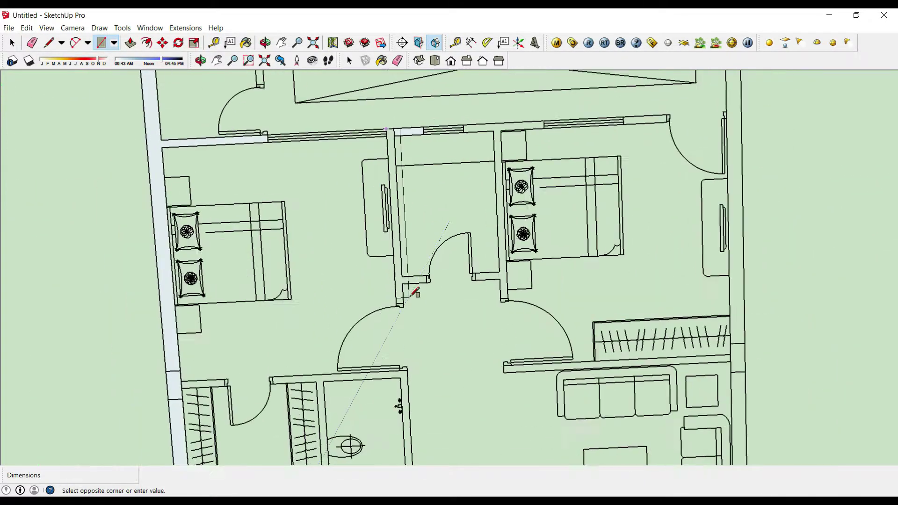
pyautogui.scroll(2, 412, 295)
pyautogui.scroll(2, 396, 305)
pyautogui.scroll(1, 388, 312)
pyautogui.click(388, 312)
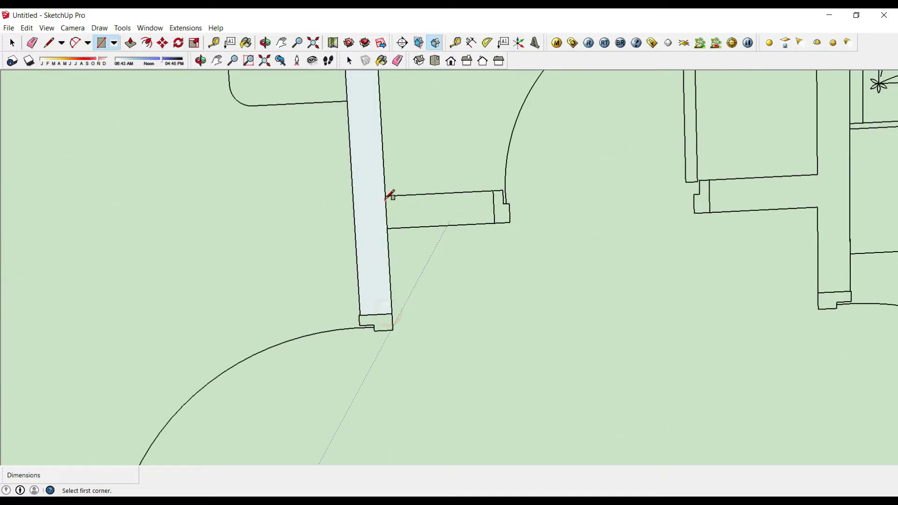
pyautogui.click(386, 196)
pyautogui.click(509, 223)
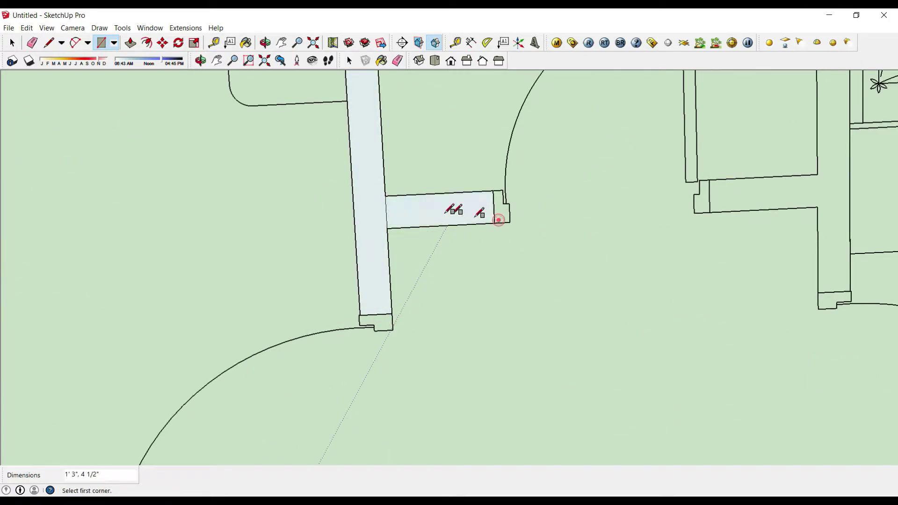
# Erase the edge between the new interior wall faces
pyautogui.press('e')
pyautogui.moveTo(398, 209); pyautogui.dragTo(383, 212)
pyautogui.press('space')
pyautogui.scroll(-2, 383, 213)
pyautogui.scroll(-3, 398, 187)
pyautogui.scroll(-3, 407, 155)
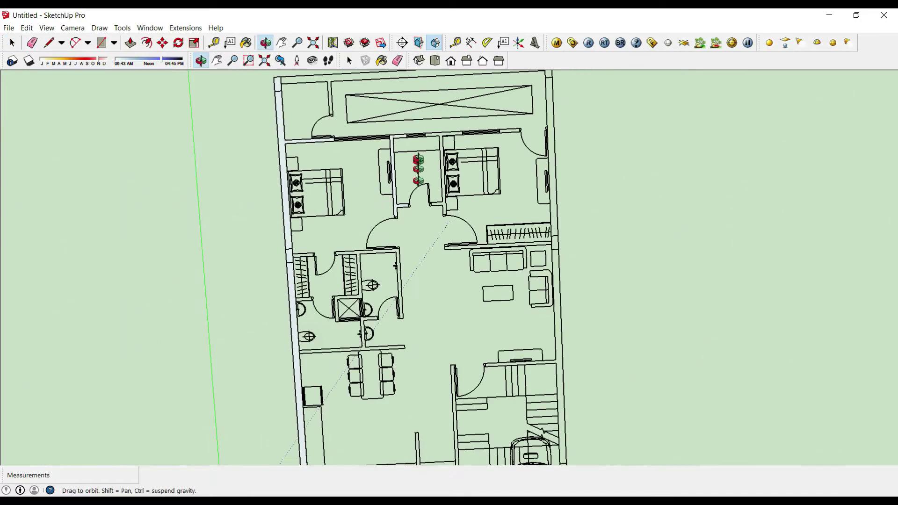
pyautogui.scroll(1, 419, 131)
pyautogui.scroll(-1, 412, 136)
pyautogui.scroll(2, 281, 143)
# Trace the top outer wall with a rectangle starting at the top-left wall corner
pyautogui.press('r')
pyautogui.scroll(1, 253, 154)
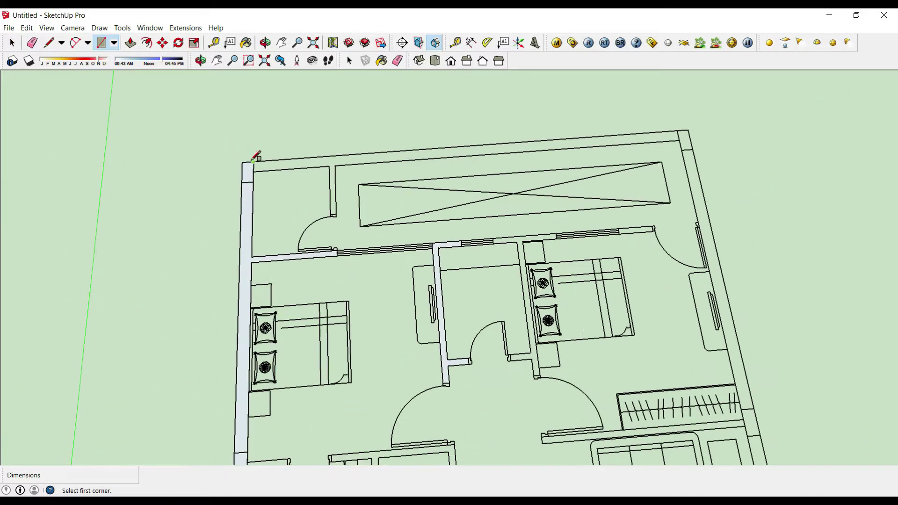
pyautogui.click(250, 161)
pyautogui.click(686, 134)
pyautogui.scroll(3, 250, 160)
pyautogui.press('e')
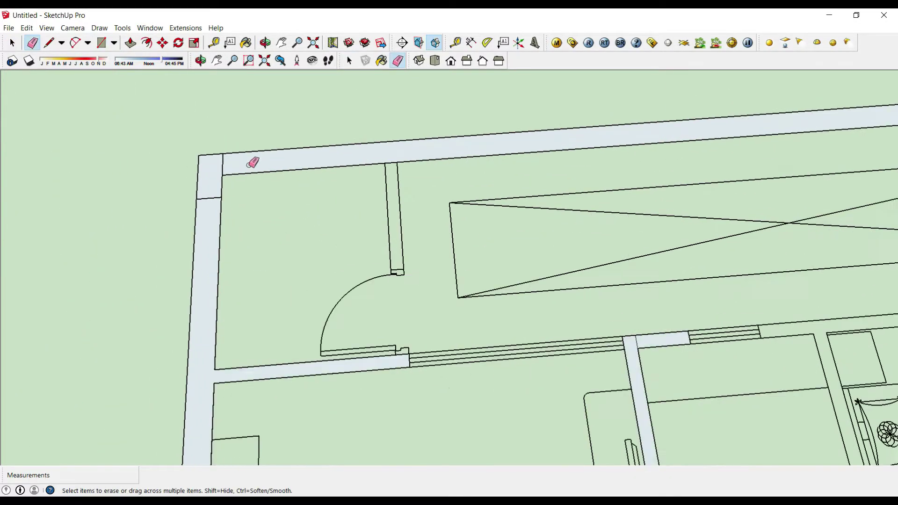
pyautogui.scroll(2, 234, 164)
pyautogui.press('space')
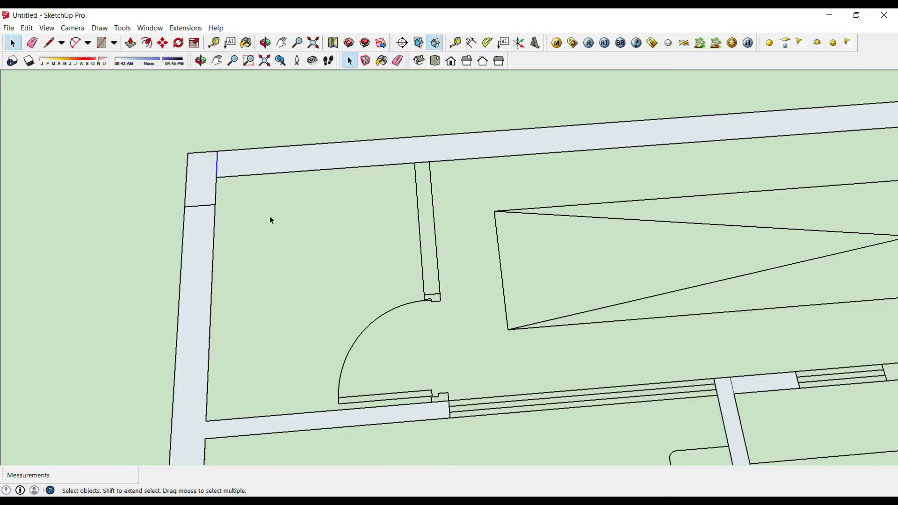
pyautogui.scroll(-2, 328, 178)
pyautogui.scroll(-1, 304, 135)
pyautogui.scroll(1, 308, 150)
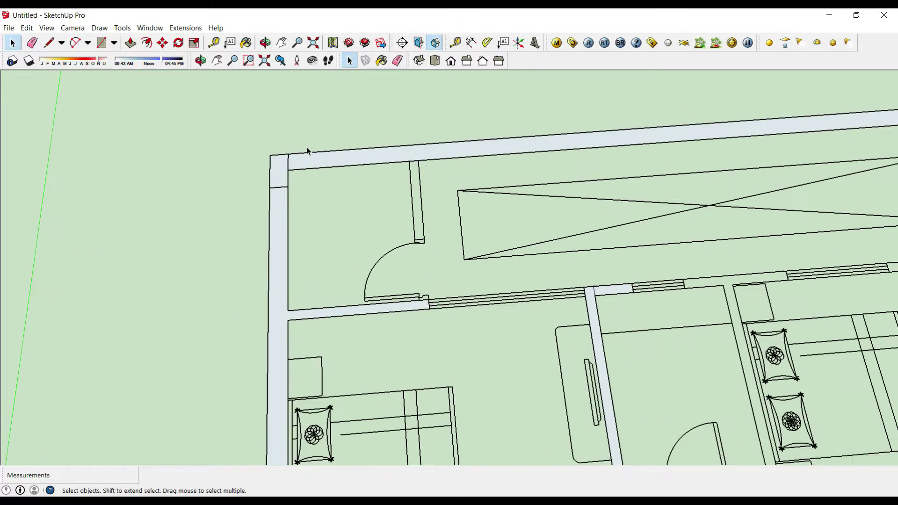
pyautogui.scroll(1, 281, 147)
pyautogui.scroll(2, 281, 159)
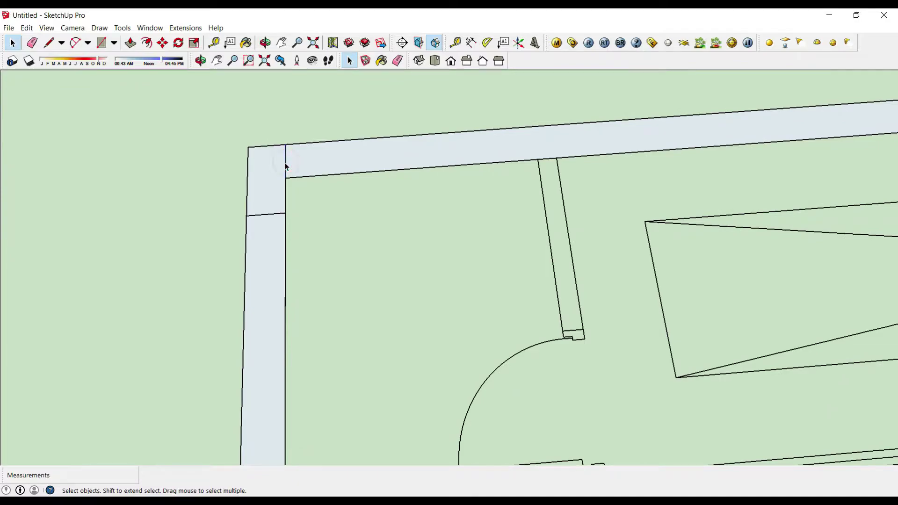
pyautogui.scroll(-2, 311, 134)
pyautogui.scroll(-1, 310, 134)
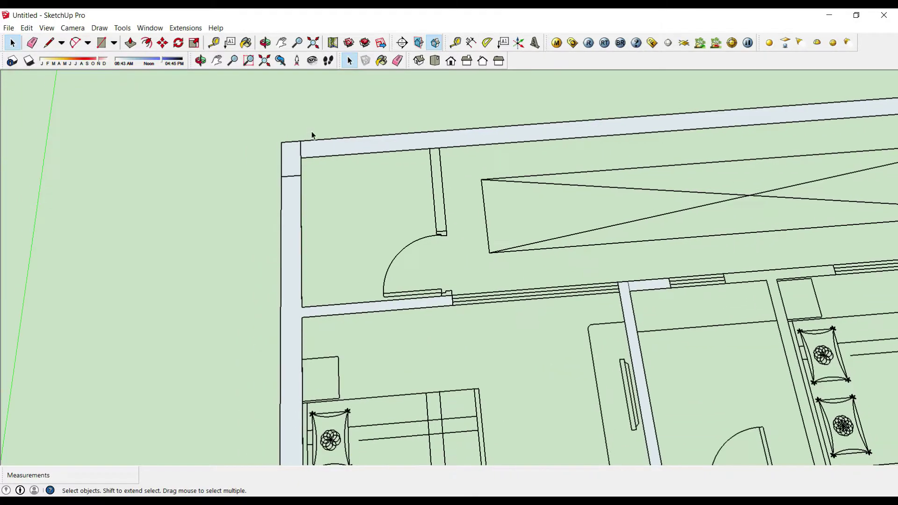
pyautogui.scroll(-1, 311, 135)
pyautogui.scroll(-1, 388, 104)
pyautogui.scroll(-2, 388, 104)
pyautogui.scroll(-1, 363, 98)
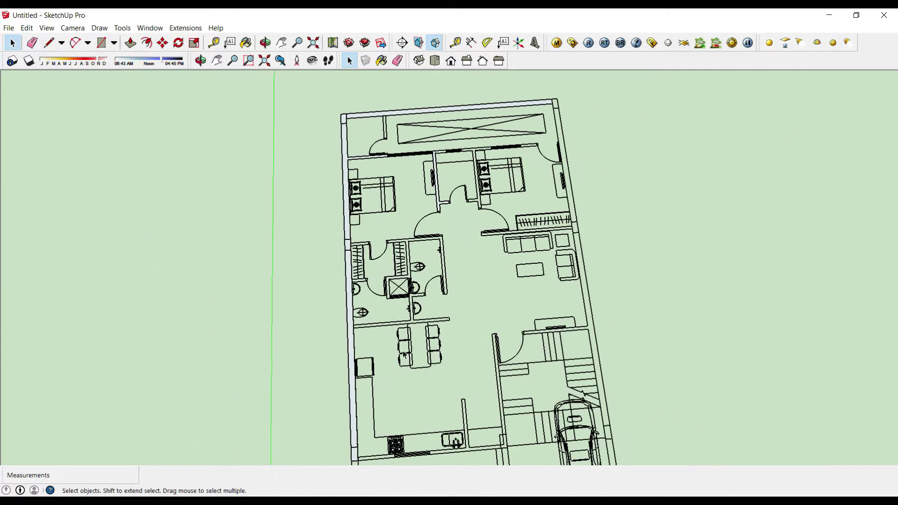
pyautogui.scroll(1, 416, 241)
pyautogui.scroll(2, 416, 241)
pyautogui.scroll(-2, 417, 241)
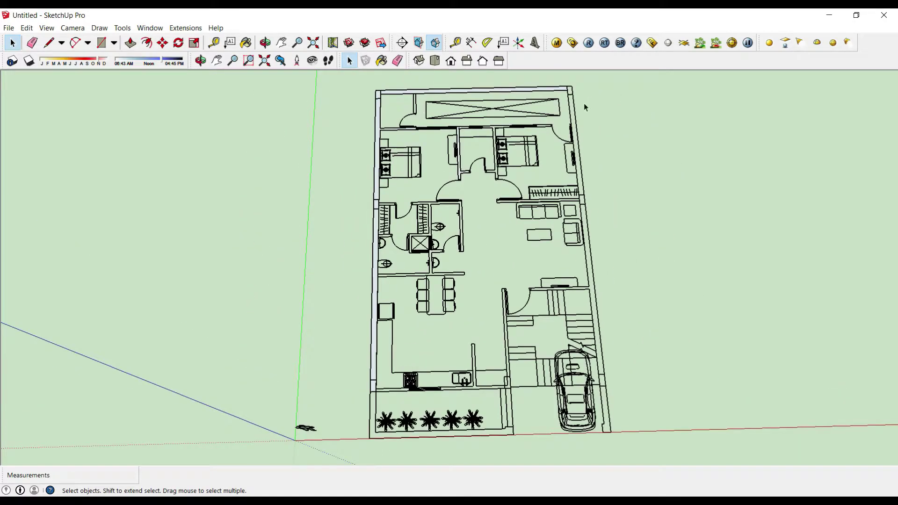
pyautogui.scroll(1, 403, 82)
pyautogui.scroll(3, 374, 100)
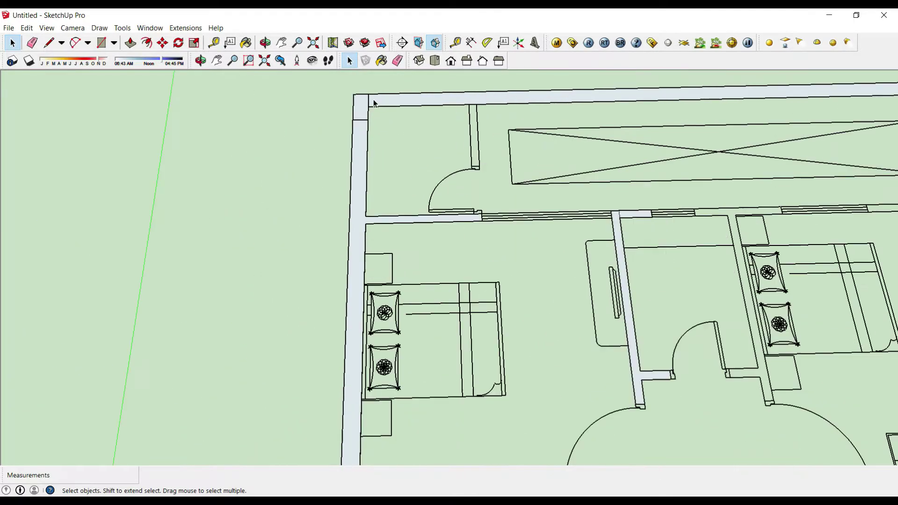
pyautogui.scroll(2, 381, 100)
# Select the top, left, horizontal interior and short junction wall faces together
pyautogui.rightClick(382, 100)
pyautogui.click(381, 100)
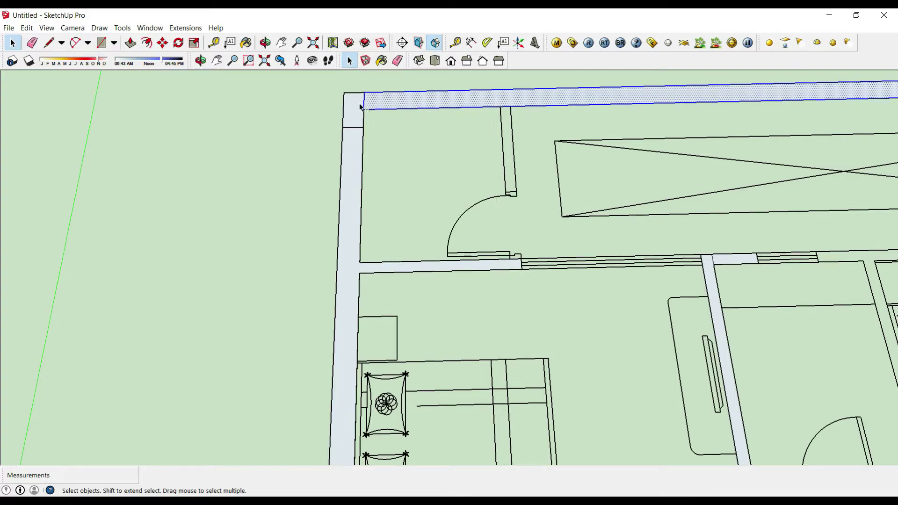
pyautogui.keyDown('shift'); pyautogui.click(359, 102); pyautogui.keyUp('shift')
pyautogui.scroll(-2, 413, 245)
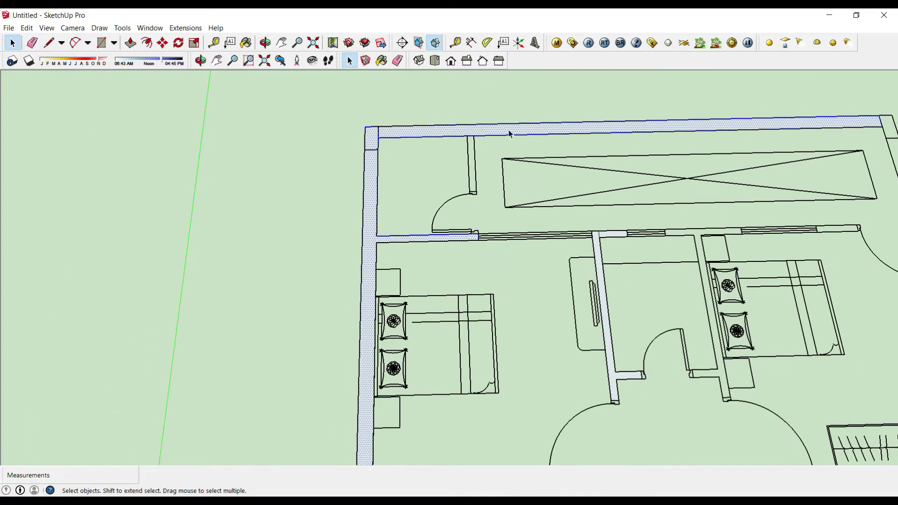
pyautogui.scroll(3, 597, 234)
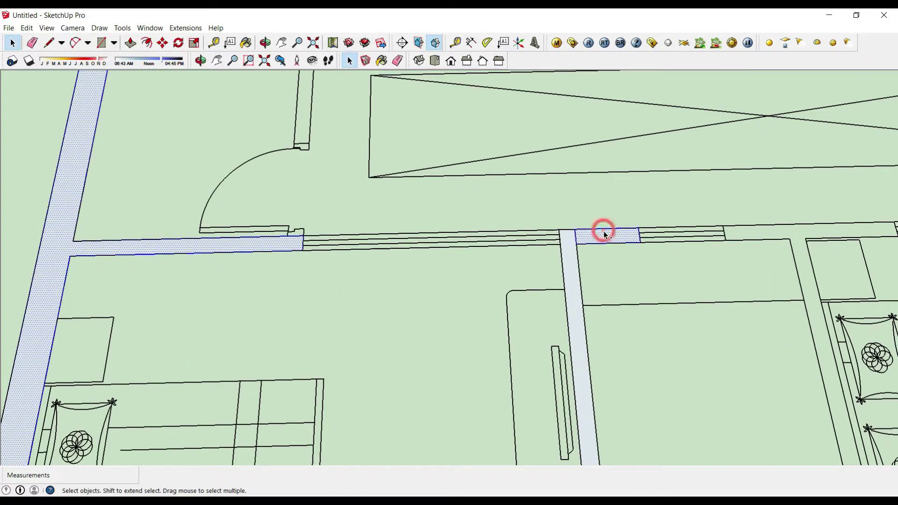
pyautogui.click(603, 234)
pyautogui.rightClick(572, 241)
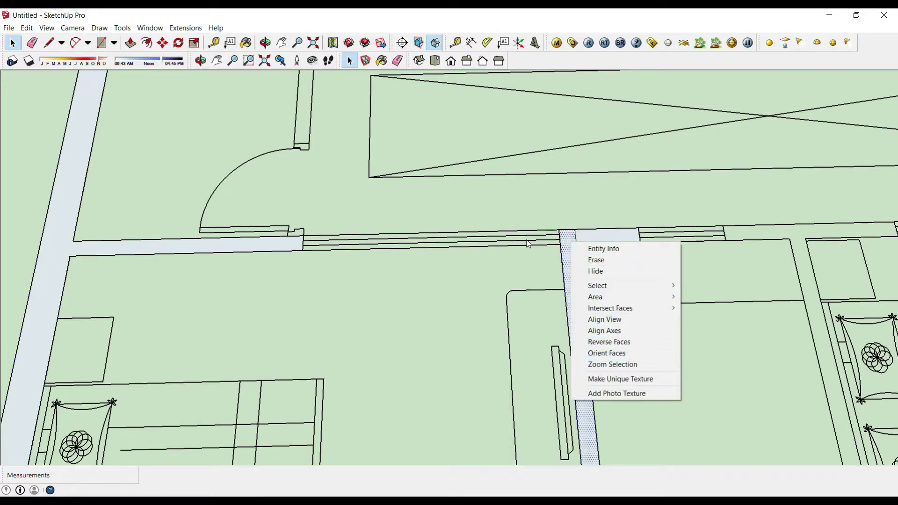
# Add the vertical interior wall and left outer wall, dismissing the context menu without grouping
pyautogui.click(586, 233)
pyautogui.tripleClick(599, 234)
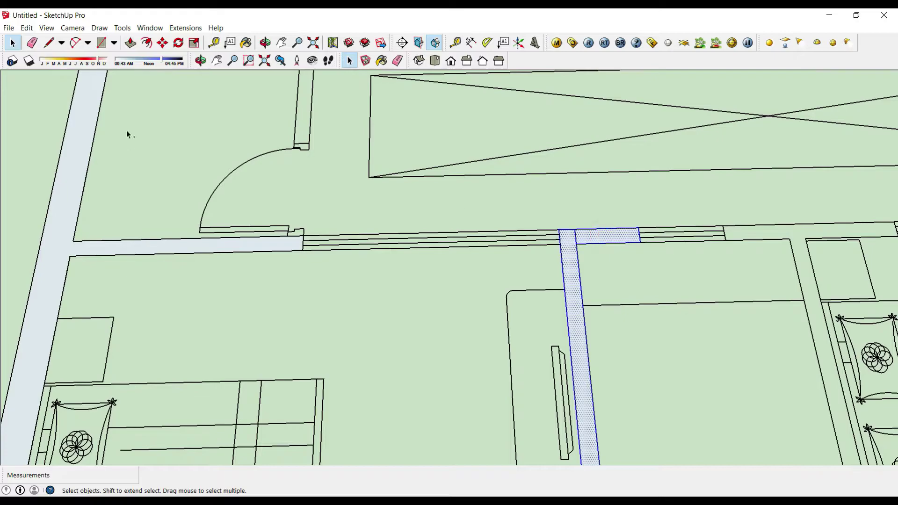
pyautogui.keyDown('shift'); pyautogui.click(67, 184); pyautogui.keyUp('shift')
pyautogui.scroll(-2, 94, 226)
pyautogui.scroll(-2, 444, 414)
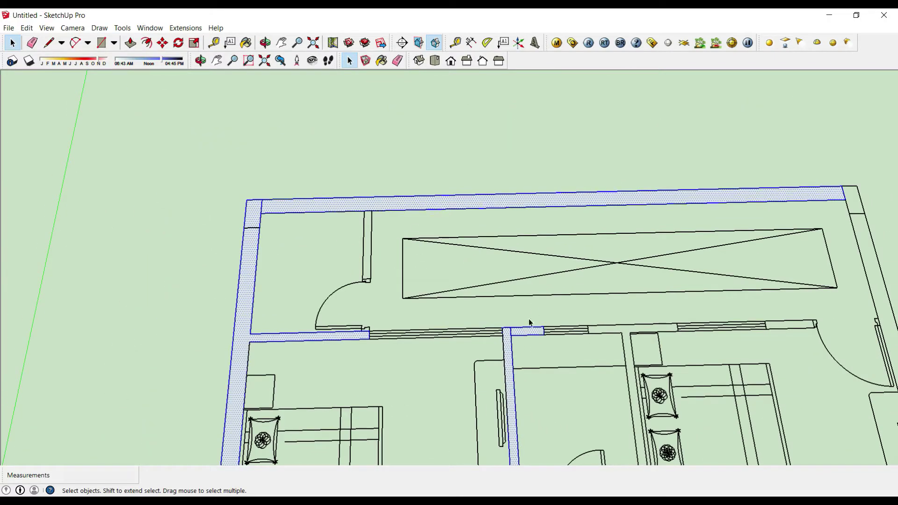
pyautogui.scroll(3, 529, 319)
pyautogui.scroll(2, 526, 335)
pyautogui.rightClick(525, 337)
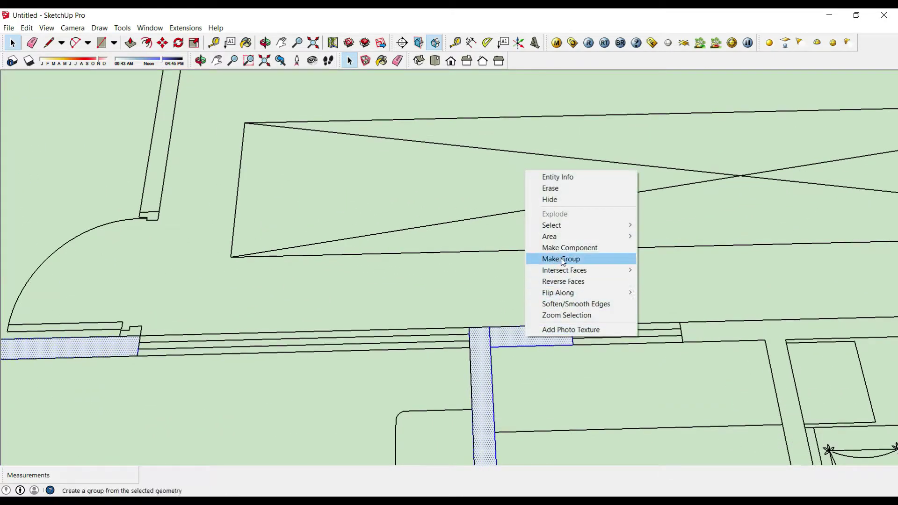
pyautogui.click(510, 347)
pyautogui.scroll(-2, 535, 335)
pyautogui.scroll(-2, 483, 174)
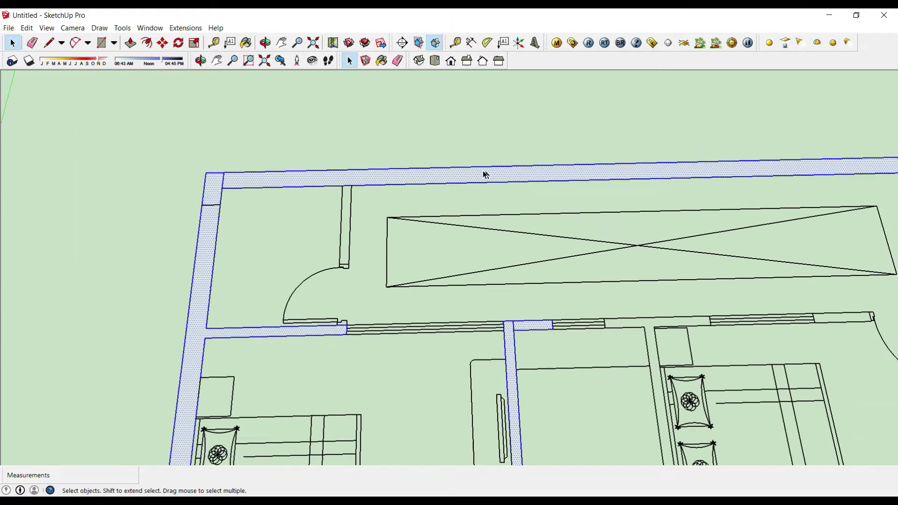
pyautogui.scroll(-2, 495, 308)
# Select the short wall segment at the junction and bring up its context menu
pyautogui.scroll(1, 495, 311)
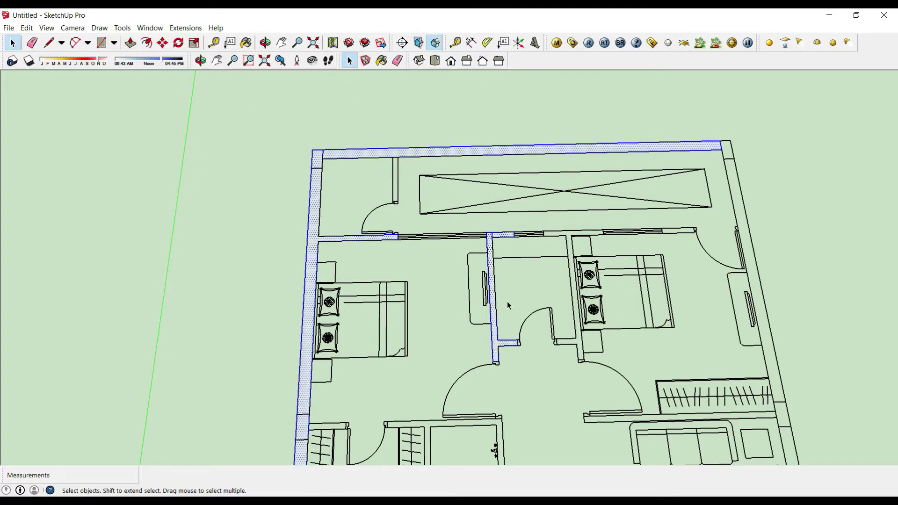
pyautogui.scroll(2, 508, 305)
pyautogui.scroll(1, 485, 214)
pyautogui.scroll(1, 485, 214)
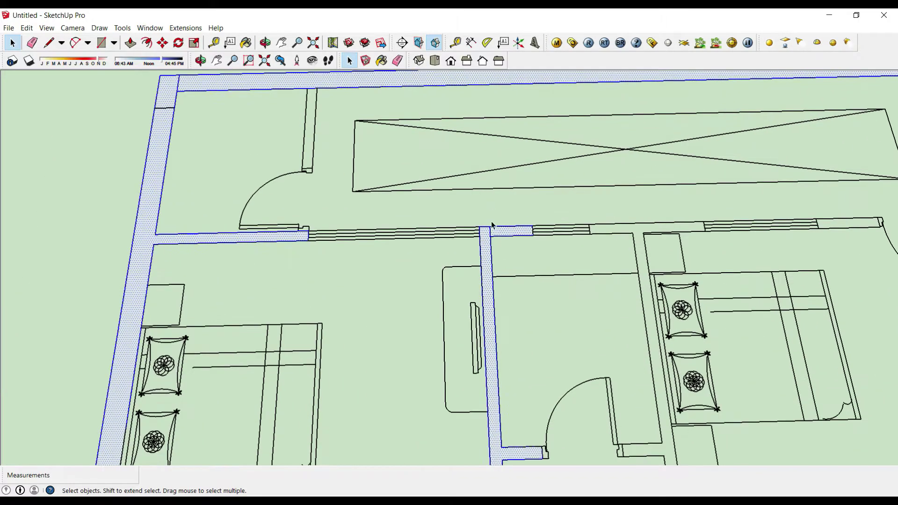
pyautogui.scroll(2, 487, 215)
pyautogui.click(512, 231)
pyautogui.rightClick(511, 233)
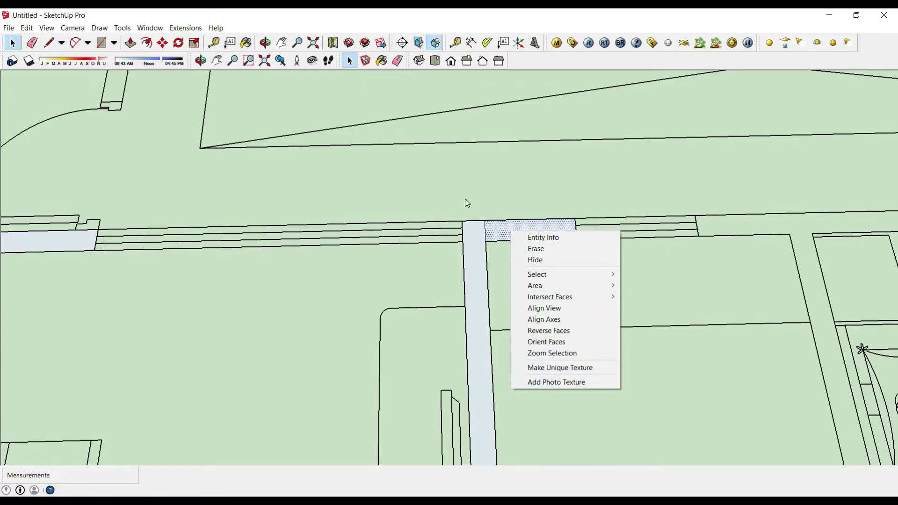
pyautogui.scroll(-3, 484, 237)
pyautogui.scroll(-2, 488, 282)
pyautogui.scroll(4, 492, 299)
pyautogui.scroll(2, 487, 287)
# Box-select the vertical interior wall with its T-branch and make it a group
pyautogui.click(486, 286)
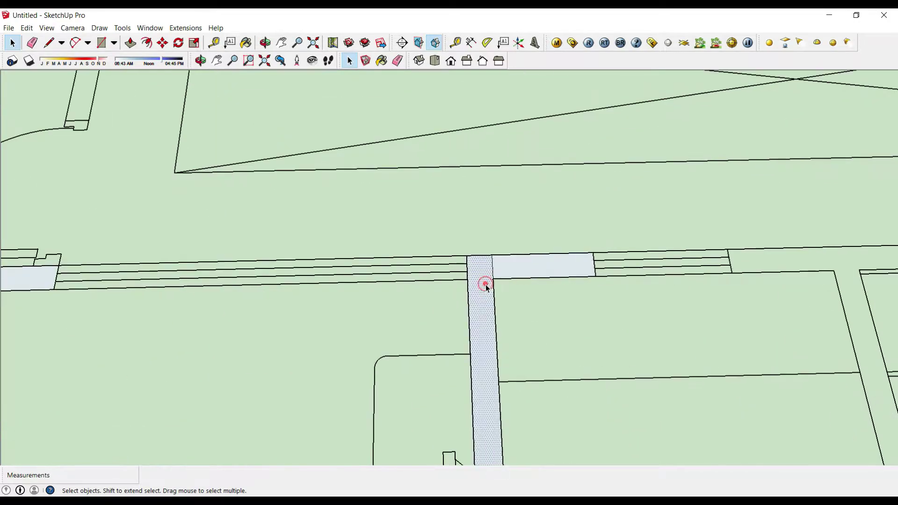
pyautogui.click(494, 284)
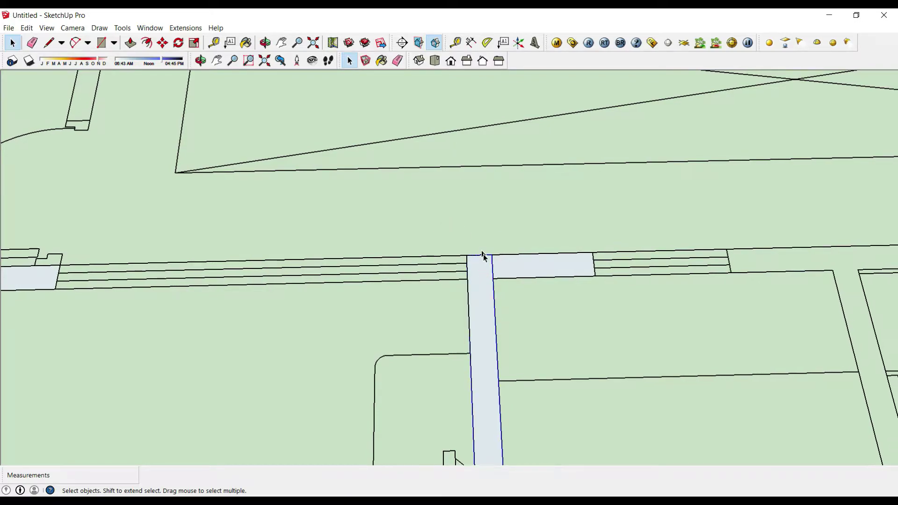
pyautogui.scroll(-5, 485, 265)
pyautogui.scroll(-2, 486, 270)
pyautogui.scroll(5, 487, 300)
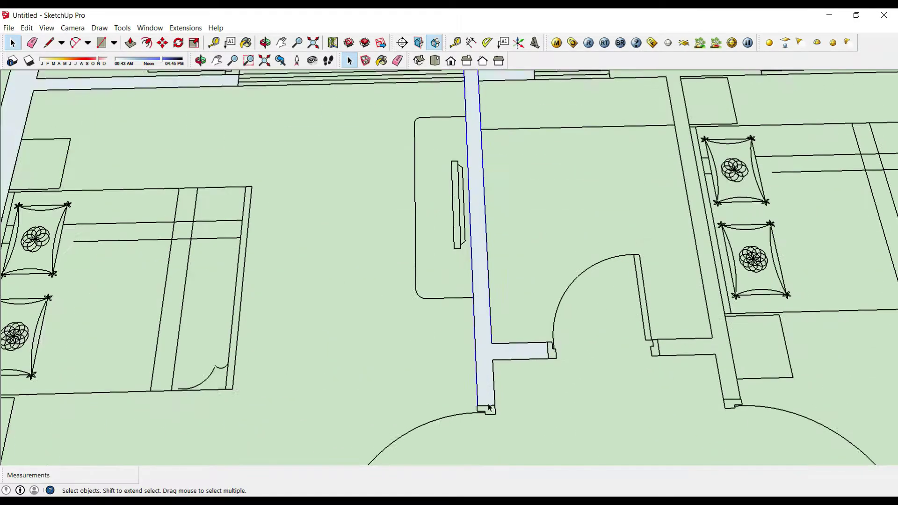
pyautogui.scroll(3, 489, 309)
pyautogui.moveTo(488, 301); pyautogui.dragTo(620, 375)
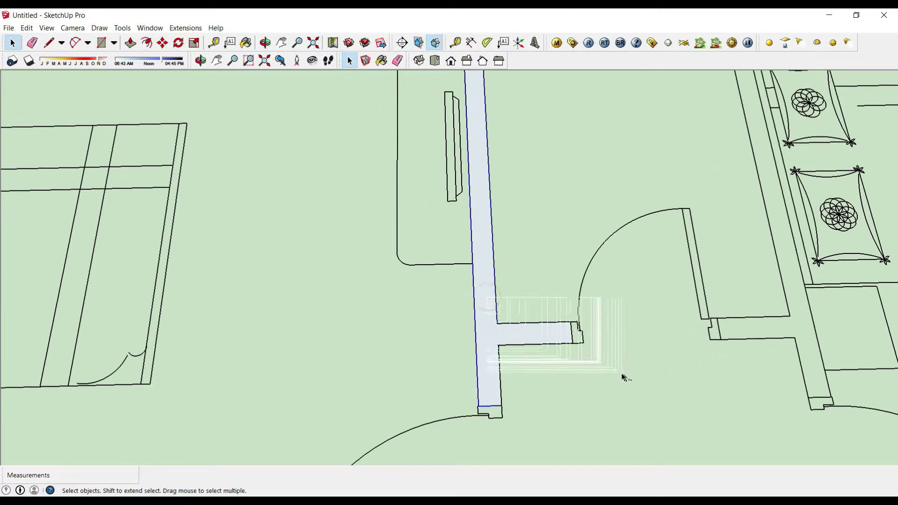
pyautogui.rightClick(537, 336)
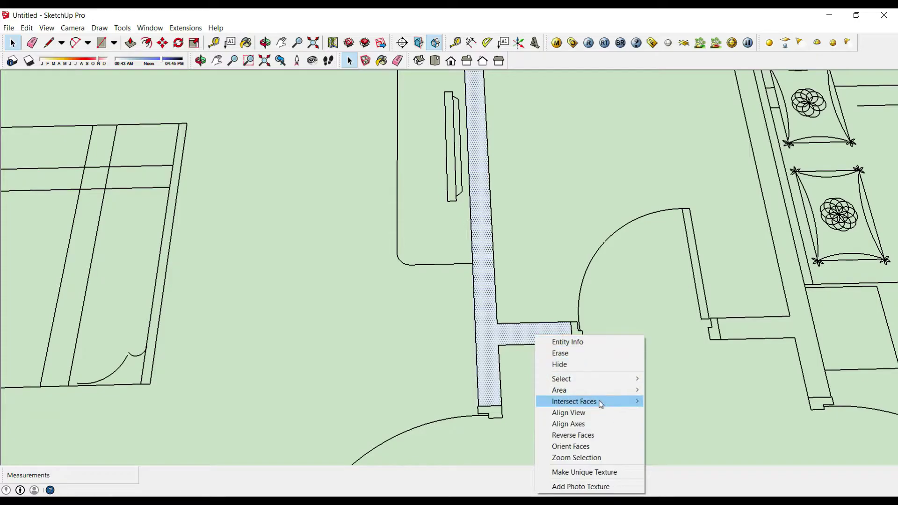
pyautogui.click(491, 325)
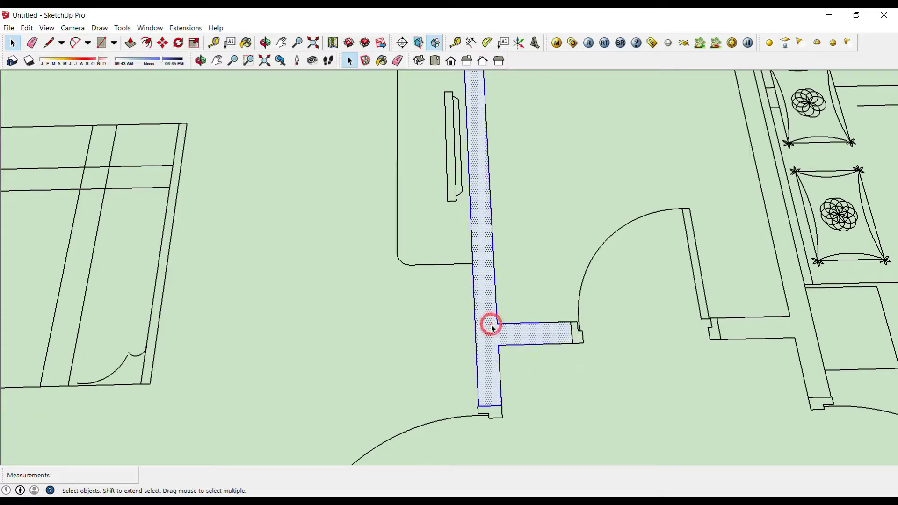
pyautogui.rightClick(491, 324)
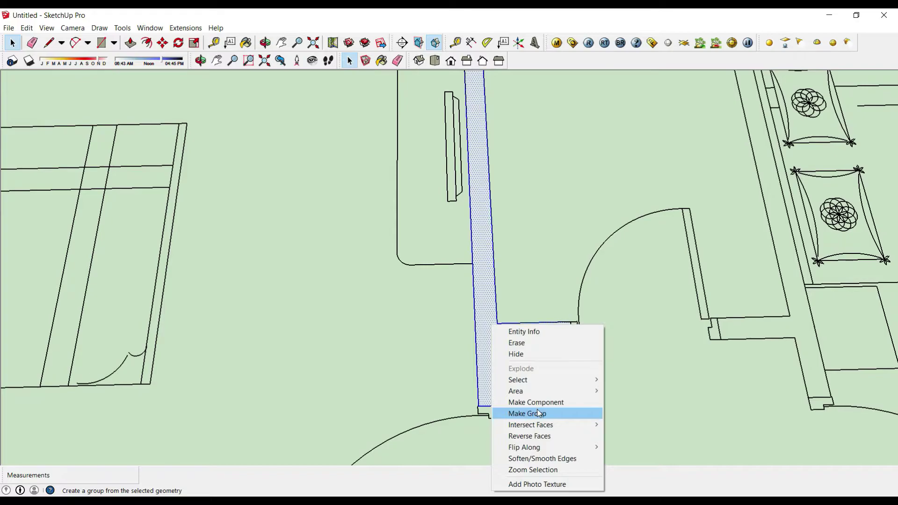
pyautogui.click(543, 417)
pyautogui.scroll(-3, 607, 389)
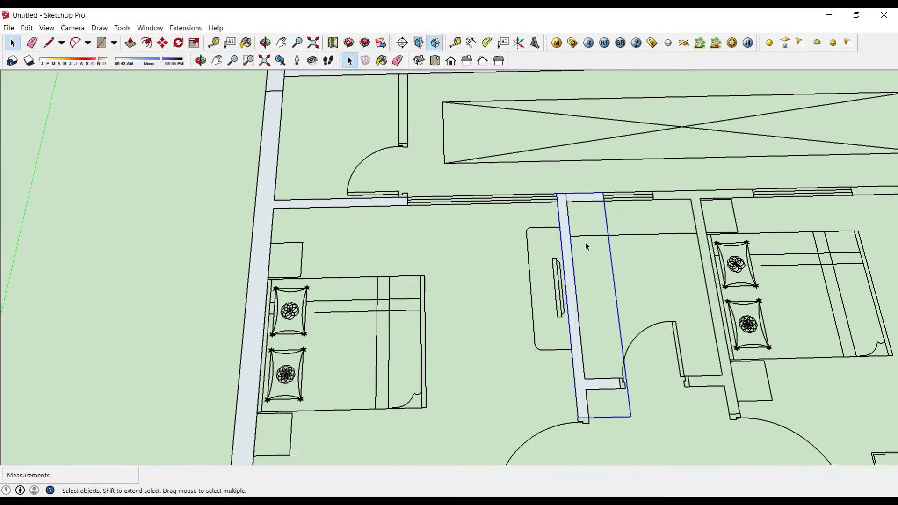
# Select the top outer wall with the other walls and group them
pyautogui.click(599, 372)
pyautogui.scroll(-3, 604, 372)
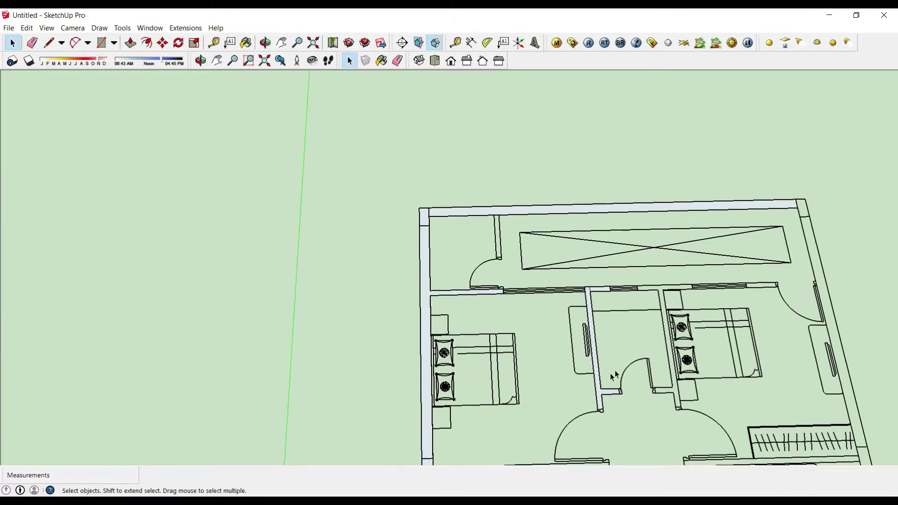
pyautogui.scroll(2, 431, 220)
pyautogui.scroll(1, 431, 223)
pyautogui.click(449, 202)
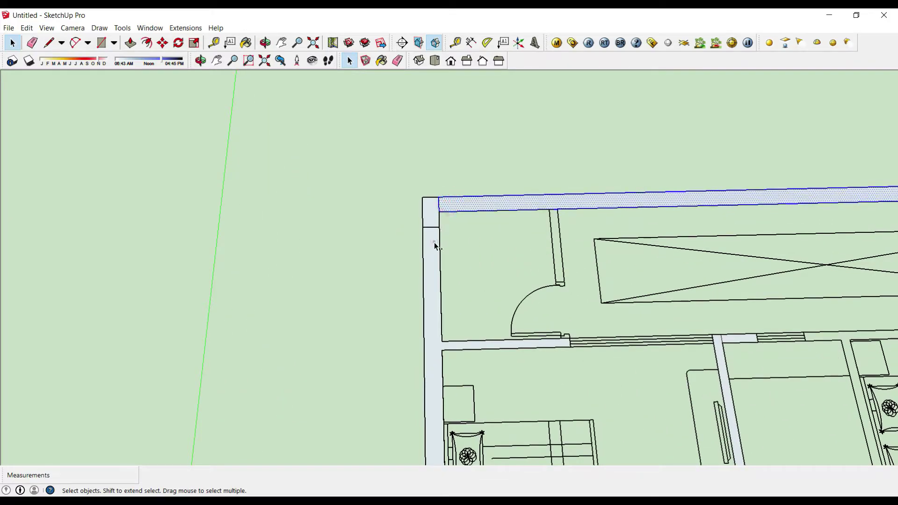
pyautogui.scroll(-3, 434, 164)
pyautogui.scroll(3, 600, 365)
pyautogui.scroll(1, 600, 368)
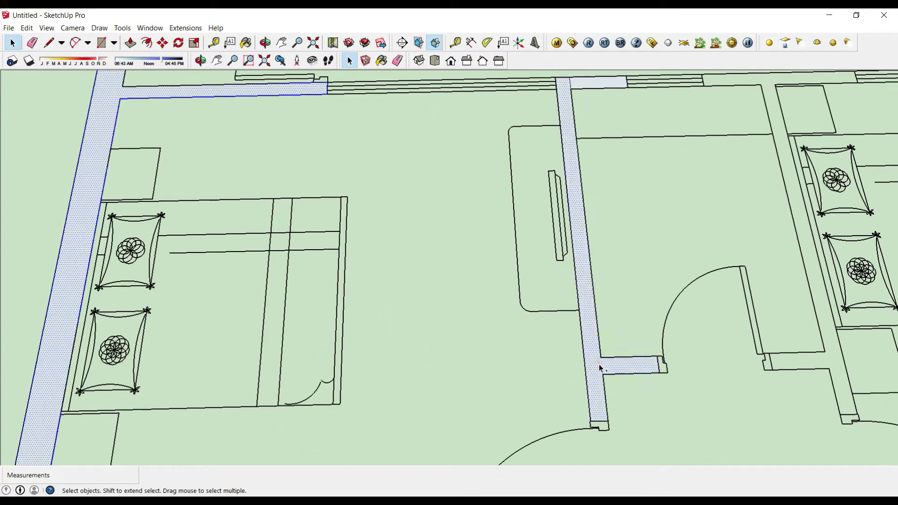
pyautogui.scroll(-3, 584, 367)
pyautogui.scroll(3, 581, 178)
pyautogui.scroll(1, 582, 180)
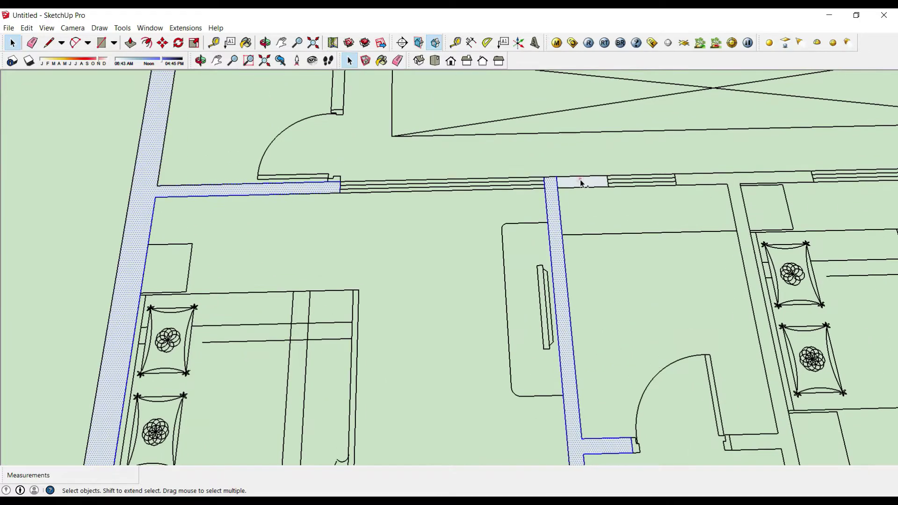
pyautogui.rightClick(580, 180)
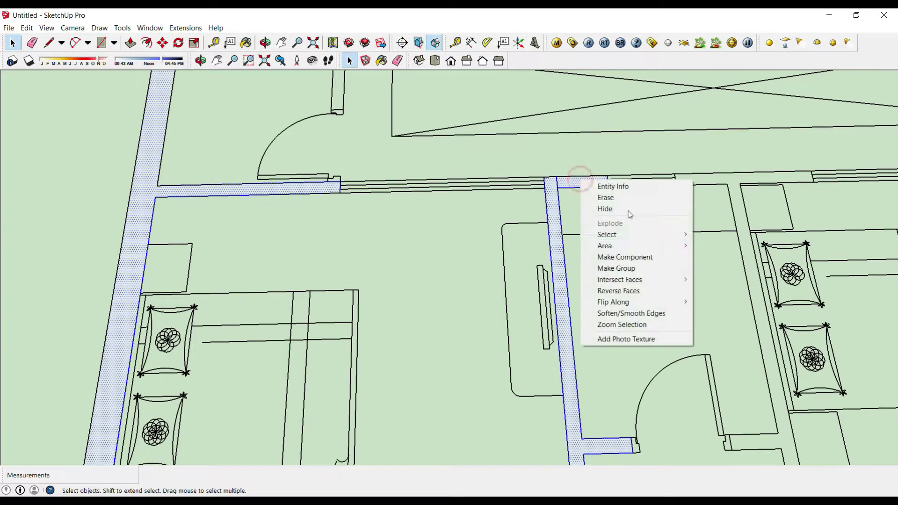
pyautogui.click(658, 269)
# Open the new wall group for editing
pyautogui.scroll(-3, 513, 297)
pyautogui.scroll(-2, 341, 145)
pyautogui.scroll(-2, 538, 136)
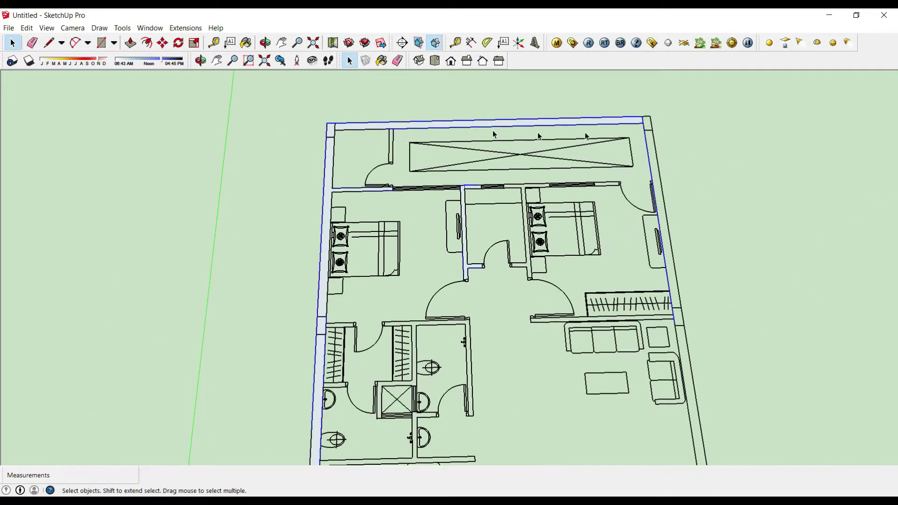
pyautogui.scroll(2, 622, 117)
pyautogui.doubleClick(617, 124)
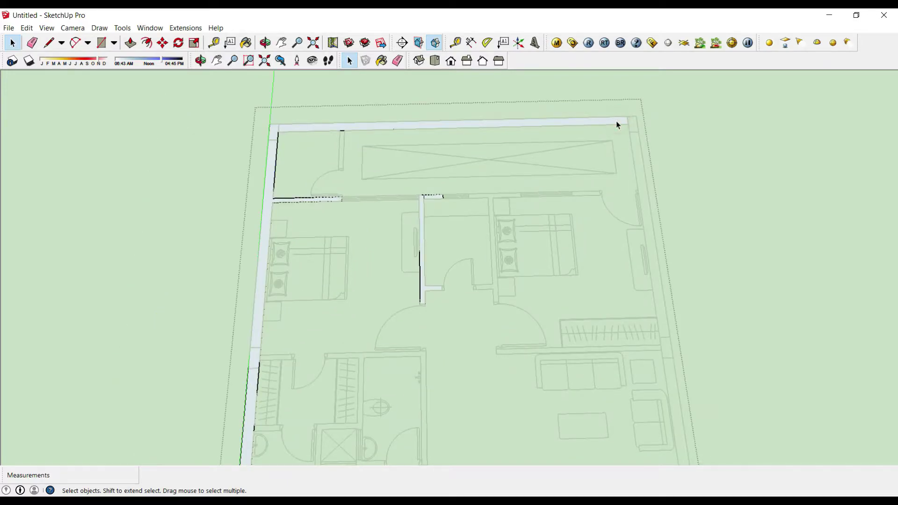
pyautogui.scroll(3, 615, 120)
# Push/pull the top boundary wall up to 10 ft
pyautogui.press('p')
pyautogui.click(622, 123)
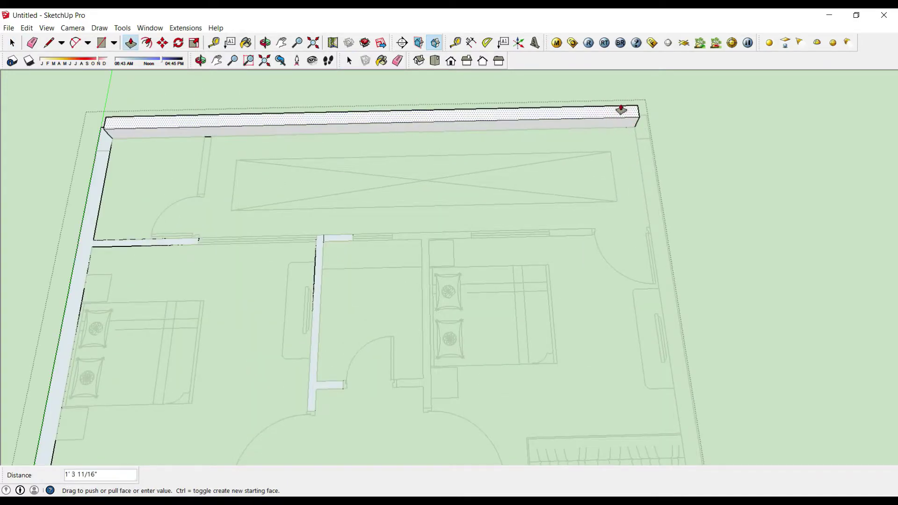
pyautogui.scroll(-5, 608, 140)
pyautogui.moveTo(597, 187)
pyautogui.mouseDown(button='middle')
pyautogui.moveTo(469, 253)
pyautogui.moveTo(652, 247)
pyautogui.moveTo(634, 117)
pyautogui.moveTo(702, 273)
pyautogui.moveTo(702, 313)
pyautogui.moveTo(597, 111)
pyautogui.mouseUp(button='middle')
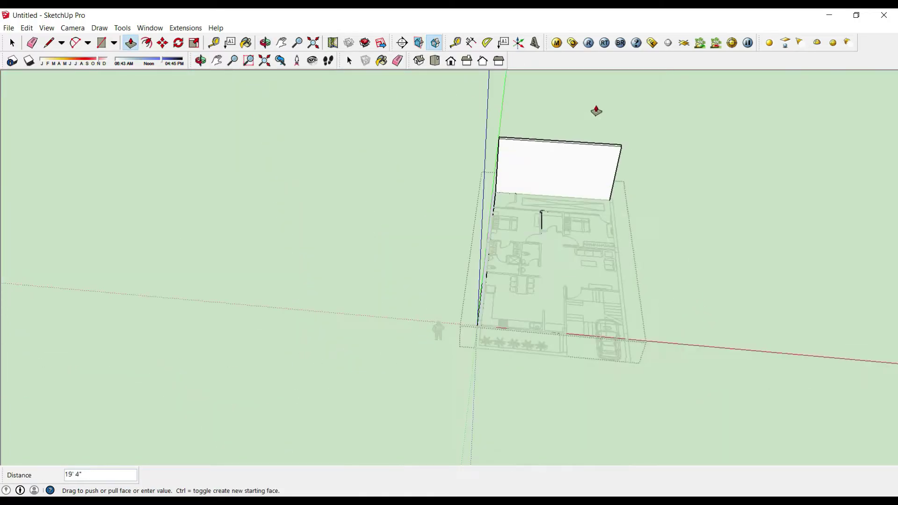
pyautogui.scroll(2, 596, 111)
pyautogui.scroll(2, 601, 140)
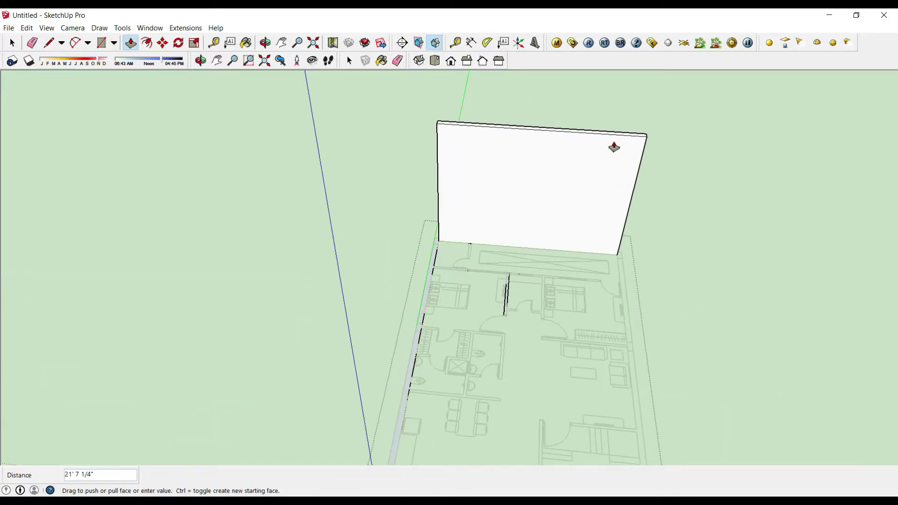
pyautogui.moveTo(613, 147); pyautogui.dragTo(615, 119, button='middle')
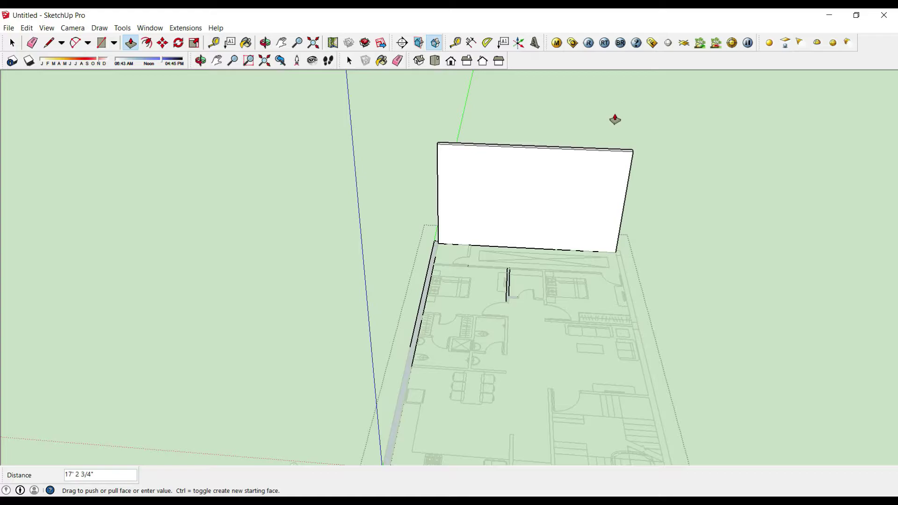
pyautogui.write("'")
pyautogui.press('Return')
# Raise the left outer wall strip to the same 10 ft height
pyautogui.scroll(2, 477, 215)
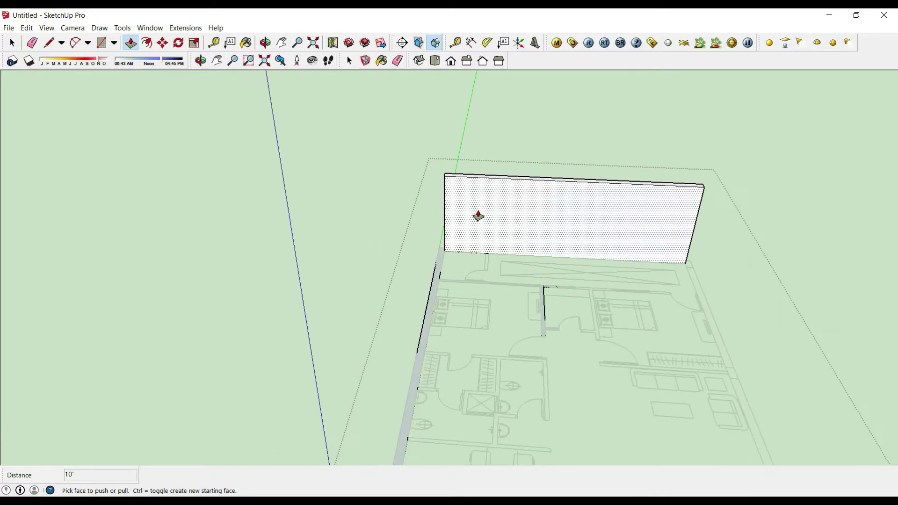
pyautogui.moveTo(478, 215)
pyautogui.mouseDown(button='middle')
pyautogui.moveTo(684, 218)
pyautogui.moveTo(509, 226)
pyautogui.mouseUp(button='middle')
pyautogui.scroll(3, 440, 216)
pyautogui.scroll(3, 476, 280)
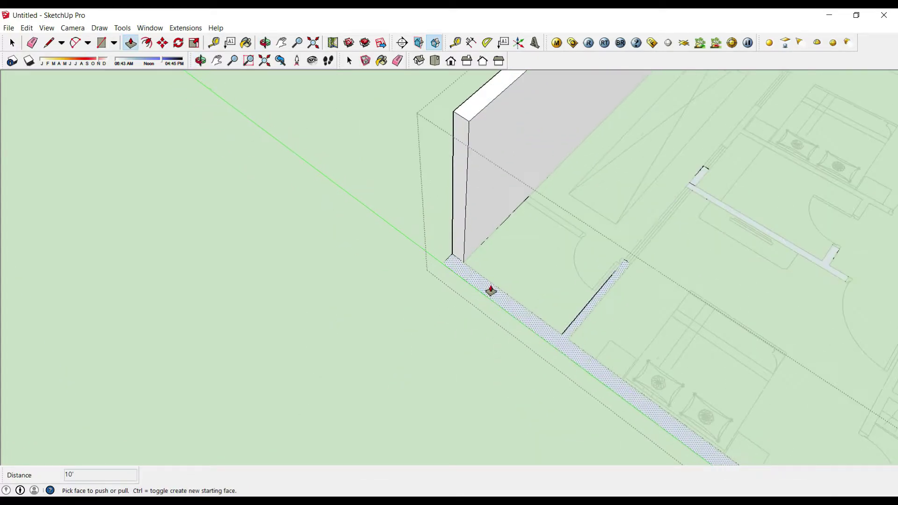
pyautogui.click(491, 289)
pyautogui.moveTo(499, 177); pyautogui.dragTo(331, 170, button='middle')
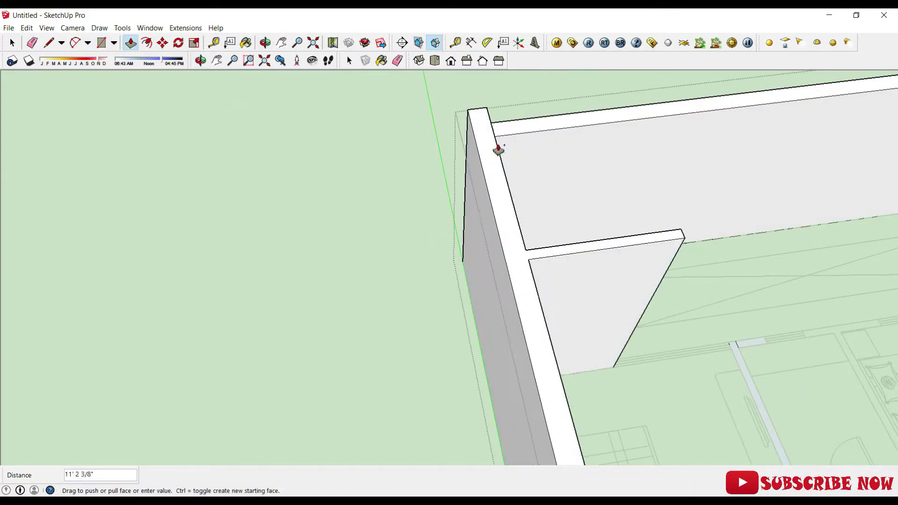
pyautogui.click(534, 131)
pyautogui.moveTo(552, 134)
pyautogui.mouseDown(button='middle')
pyautogui.moveTo(466, 152)
pyautogui.moveTo(491, 148)
pyautogui.mouseUp(button='middle')
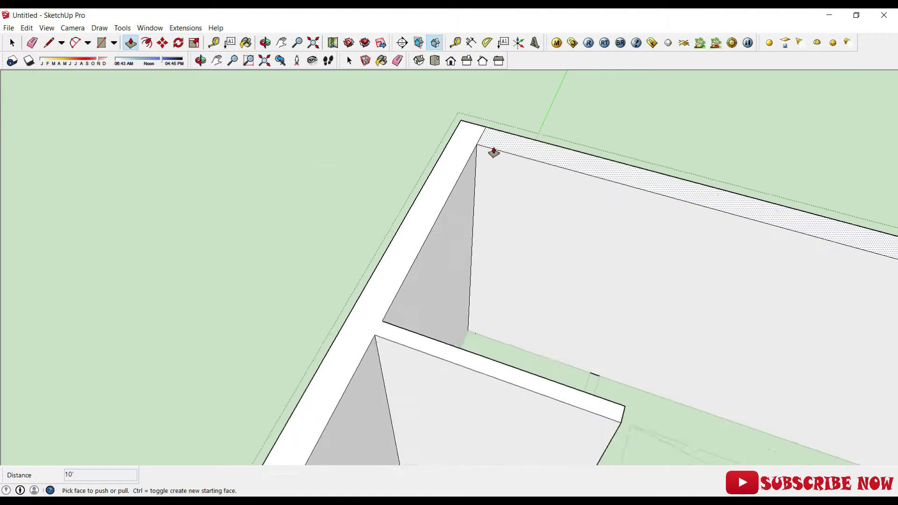
pyautogui.scroll(2, 487, 141)
pyautogui.press('e')
pyautogui.press('space')
pyautogui.click(475, 135)
# Push/Pull the central partition face between the bedrooms up to 10 ft
pyautogui.scroll(-3, 577, 186)
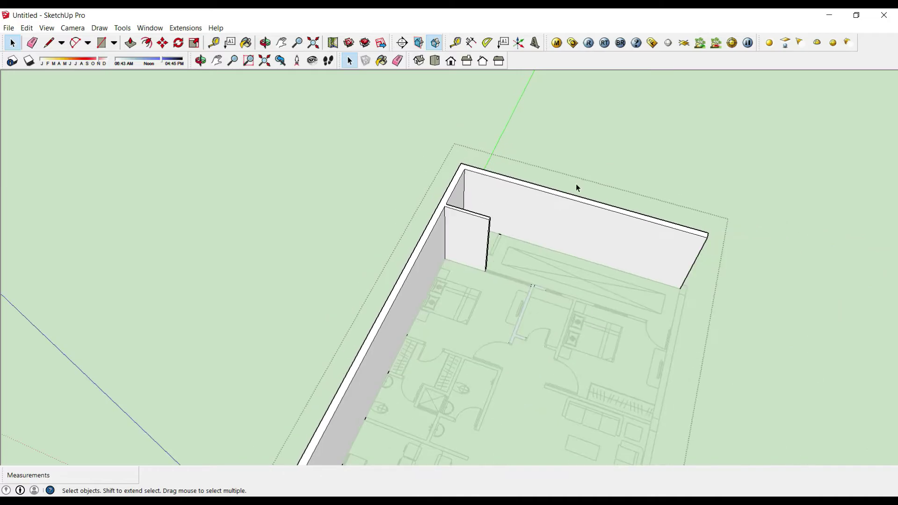
pyautogui.scroll(1, 546, 297)
pyautogui.scroll(1, 540, 281)
pyautogui.press('p')
pyautogui.scroll(3, 546, 226)
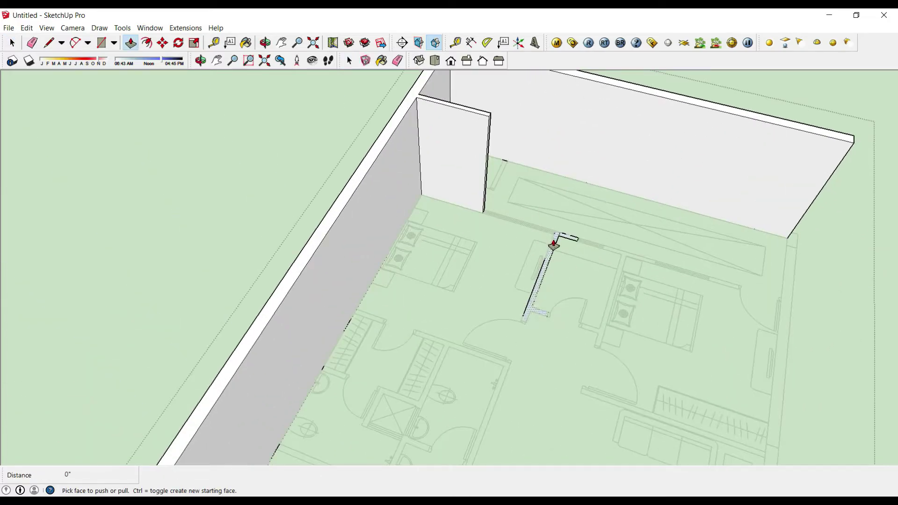
pyautogui.moveTo(554, 240); pyautogui.dragTo(366, 164)
pyautogui.moveTo(370, 163)
pyautogui.mouseDown(button='middle')
pyautogui.moveTo(587, 251)
pyautogui.moveTo(498, 315)
pyautogui.mouseUp(button='middle')
pyautogui.moveTo(512, 315); pyautogui.dragTo(470, 255)
# Orbit over the bedrooms to inspect the newly raised partition wall
pyautogui.press('e')
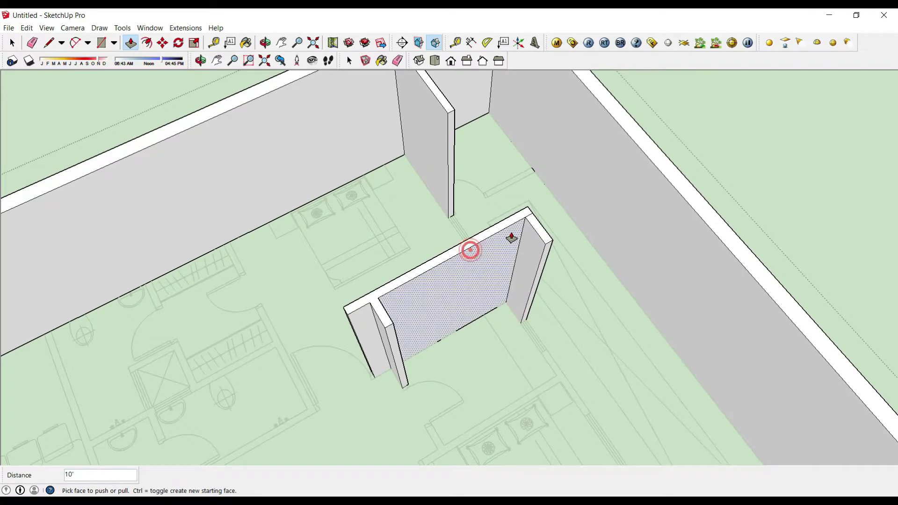
pyautogui.scroll(3, 538, 204)
pyautogui.press('space')
pyautogui.scroll(-3, 411, 133)
pyautogui.scroll(-3, 411, 133)
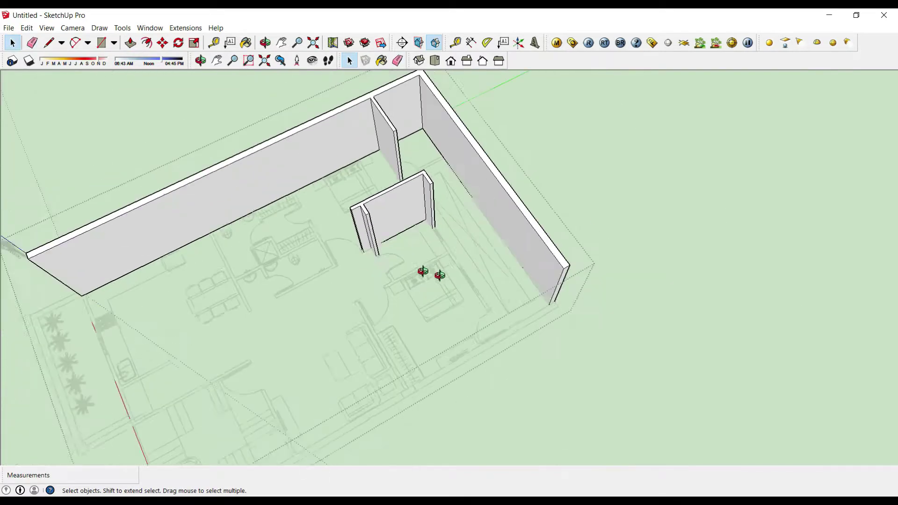
pyautogui.moveTo(421, 272)
pyautogui.mouseDown(button='middle')
pyautogui.moveTo(448, 300)
pyautogui.moveTo(464, 300)
pyautogui.mouseUp(button='middle')
pyautogui.scroll(-3, 463, 301)
pyautogui.moveTo(353, 229); pyautogui.dragTo(485, 218, button='middle')
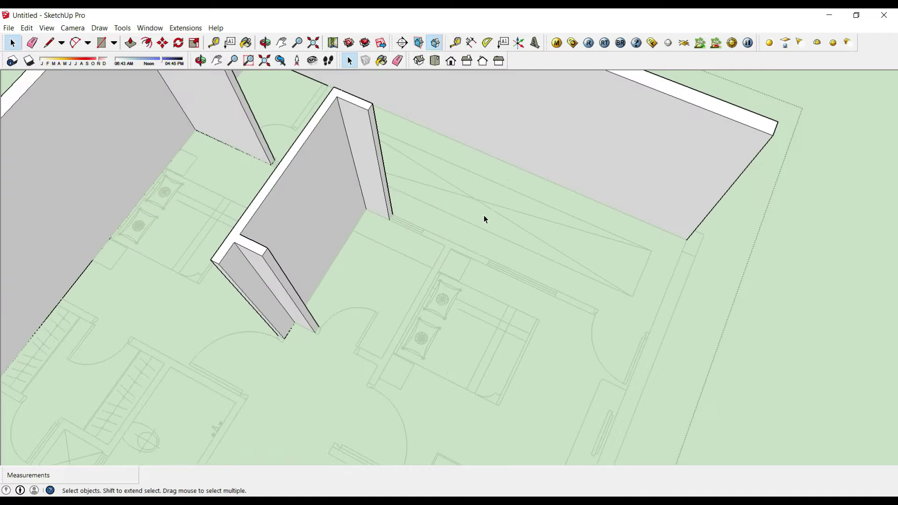
pyautogui.scroll(3, 485, 218)
pyautogui.scroll(3, 441, 252)
pyautogui.scroll(2, 370, 238)
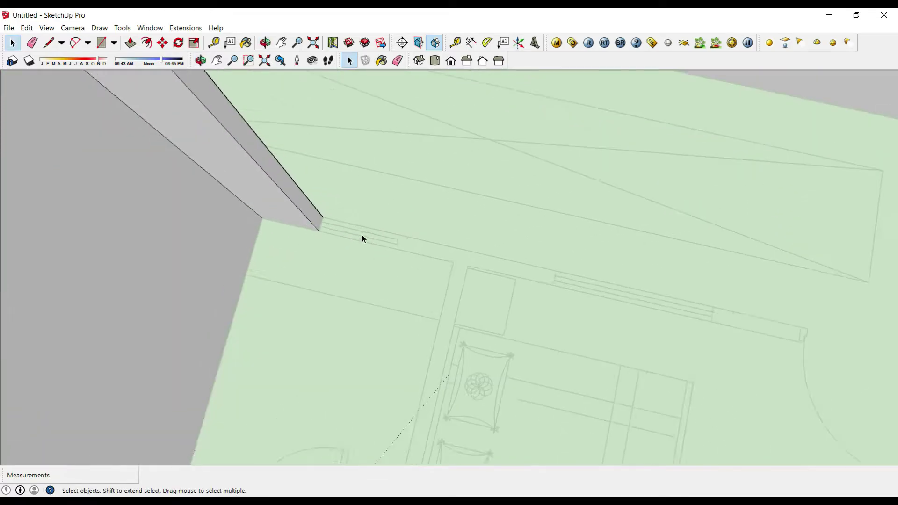
pyautogui.scroll(-3, 348, 240)
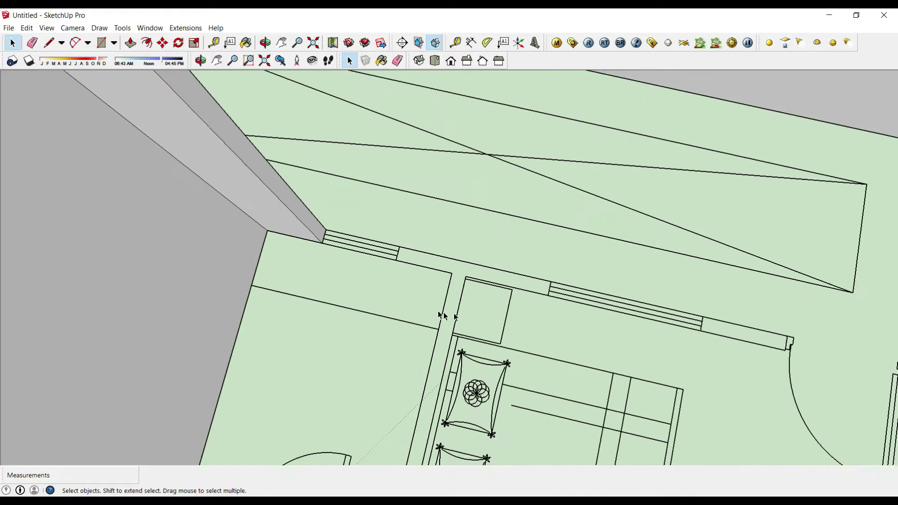
pyautogui.scroll(-3, 398, 253)
pyautogui.scroll(1, 435, 270)
pyautogui.scroll(2, 435, 269)
# Draw rectangle faces over the two window openings in the bedroom wall
pyautogui.press('r')
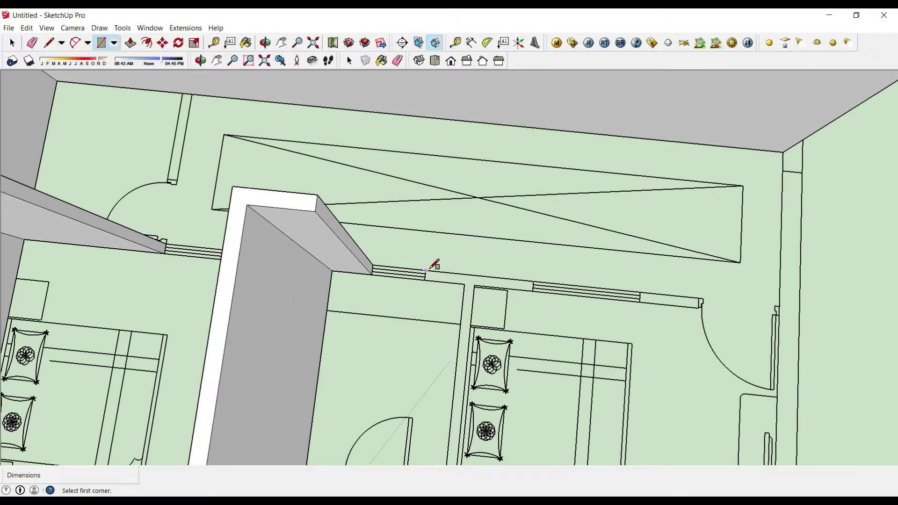
pyautogui.scroll(1, 500, 289)
pyautogui.click(552, 286)
pyautogui.scroll(-3, 547, 291)
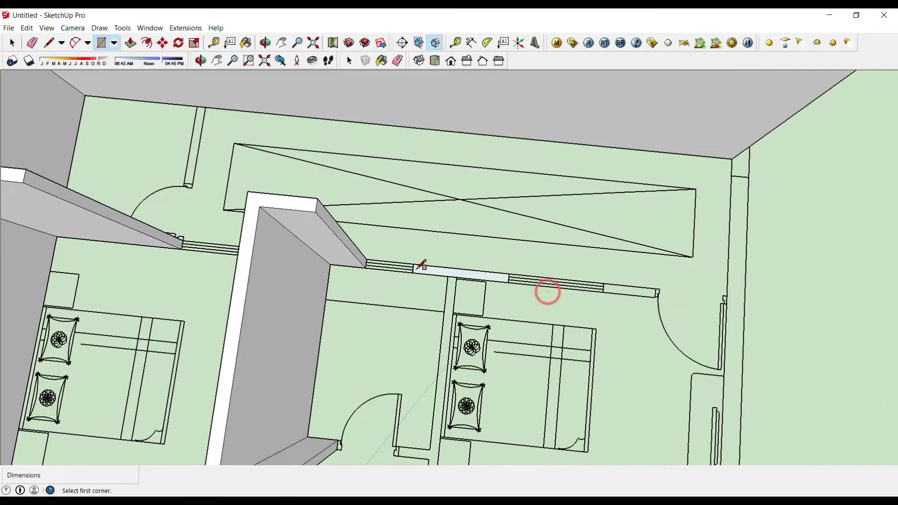
pyautogui.scroll(2, 575, 291)
pyautogui.scroll(2, 515, 262)
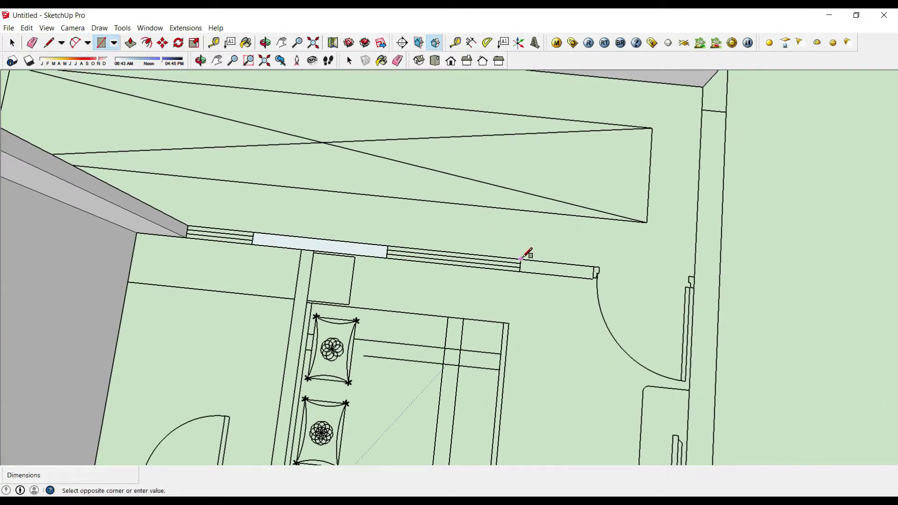
pyautogui.click(595, 276)
pyautogui.scroll(-2, 589, 276)
pyautogui.scroll(-2, 676, 86)
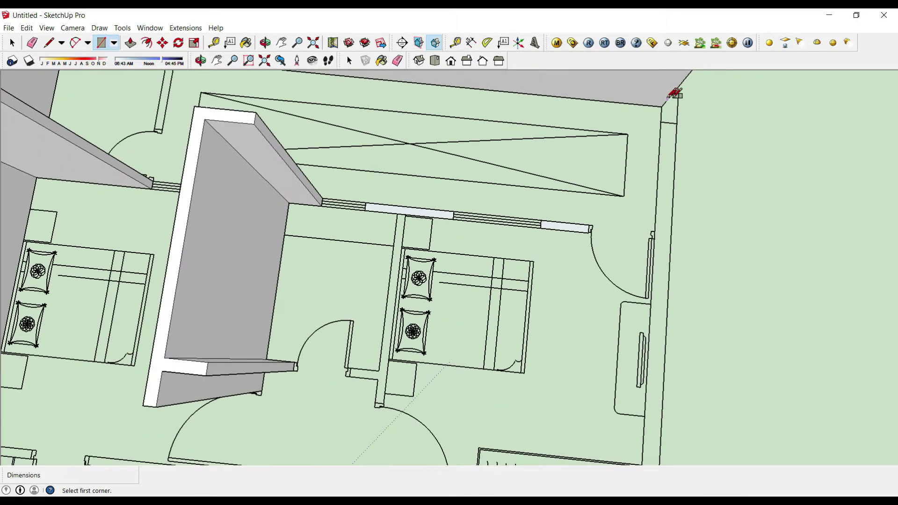
# Start a thin rectangle at the top end of the right outer wall
pyautogui.press('space')
pyautogui.scroll(-1, 664, 108)
pyautogui.scroll(-2, 649, 133)
pyautogui.moveTo(649, 133)
pyautogui.mouseDown(button='middle')
pyautogui.moveTo(609, 160)
pyautogui.moveTo(686, 229)
pyautogui.mouseUp(button='middle')
pyautogui.doubleClick(618, 176)
pyautogui.scroll(3, 678, 220)
pyautogui.press('t')
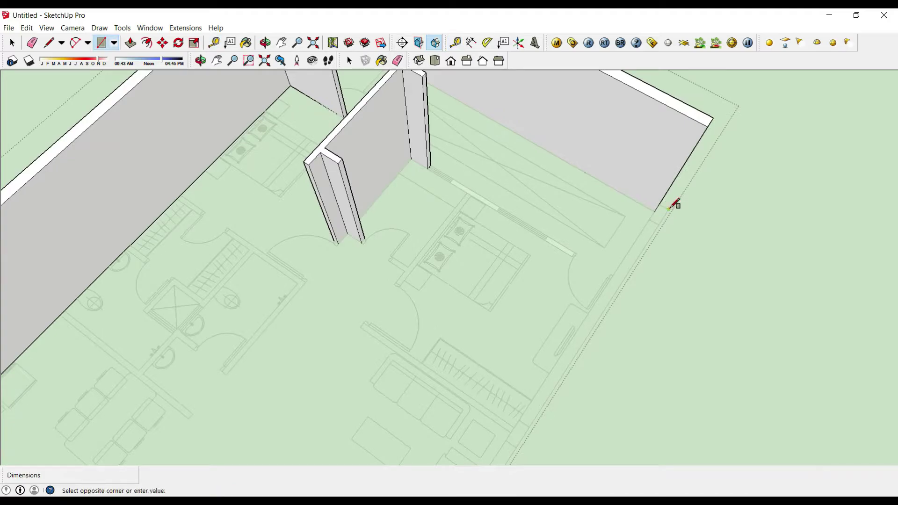
pyautogui.scroll(-3, 675, 204)
# Finish the thin rectangle along the right wall at the plan's front edge
pyautogui.moveTo(648, 141); pyautogui.dragTo(546, 335, button='middle')
pyautogui.scroll(3, 562, 304)
pyautogui.moveTo(590, 271)
pyautogui.mouseDown(button='middle')
pyautogui.moveTo(725, 353)
pyautogui.moveTo(594, 167)
pyautogui.moveTo(401, 345)
pyautogui.mouseUp(button='middle')
pyautogui.scroll(3, 544, 333)
pyautogui.scroll(2, 550, 324)
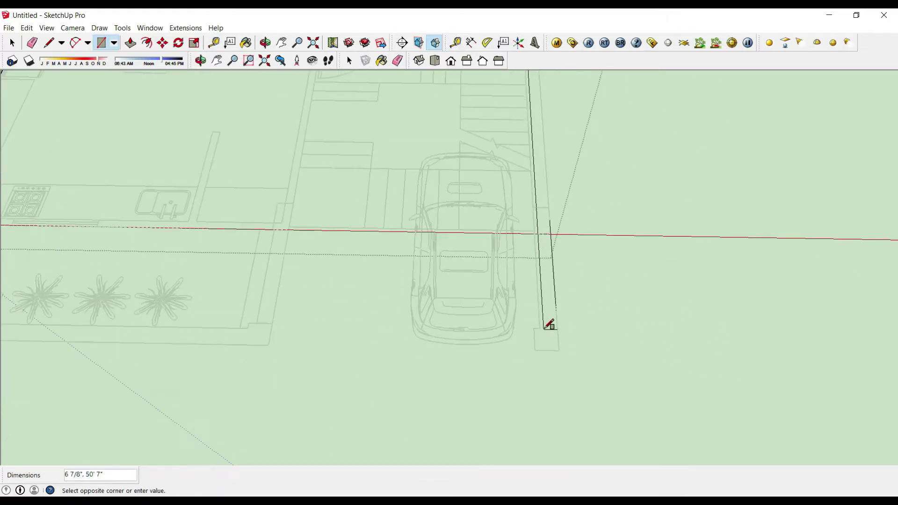
pyautogui.click(541, 328)
pyautogui.scroll(-3, 537, 399)
pyautogui.moveTo(541, 401); pyautogui.dragTo(545, 299, button='middle')
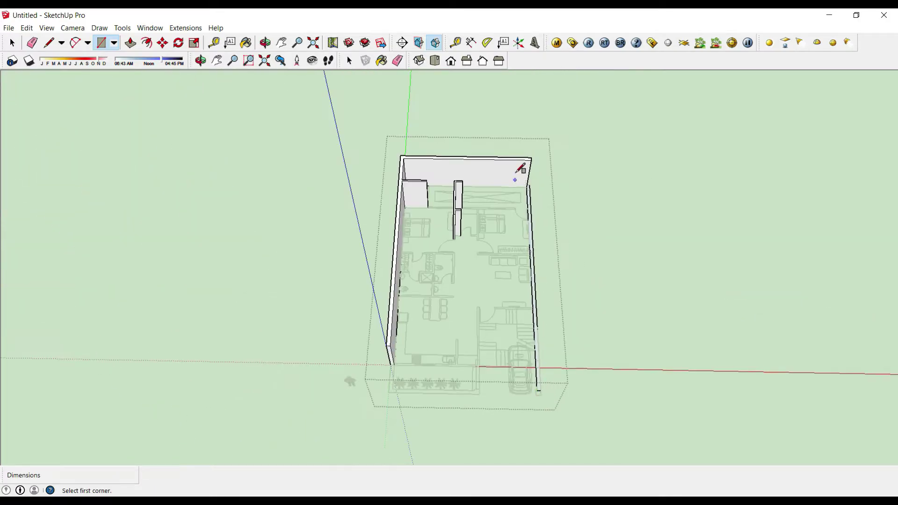
pyautogui.scroll(3, 545, 300)
pyautogui.scroll(3, 545, 323)
pyautogui.scroll(-2, 537, 231)
# Raise the right wall's base face to 10' with Push/Pull
pyautogui.press('space')
pyautogui.scroll(3, 531, 144)
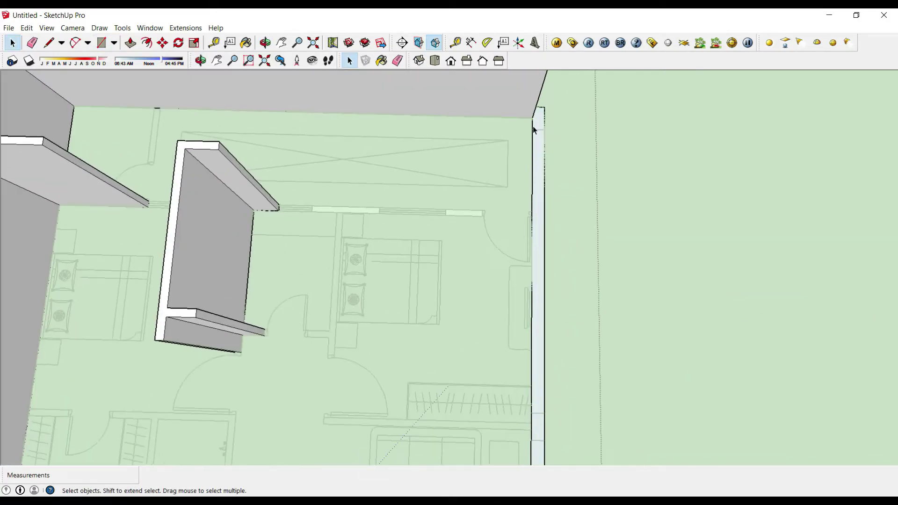
pyautogui.scroll(2, 539, 136)
pyautogui.click(540, 138)
pyautogui.scroll(-3, 538, 135)
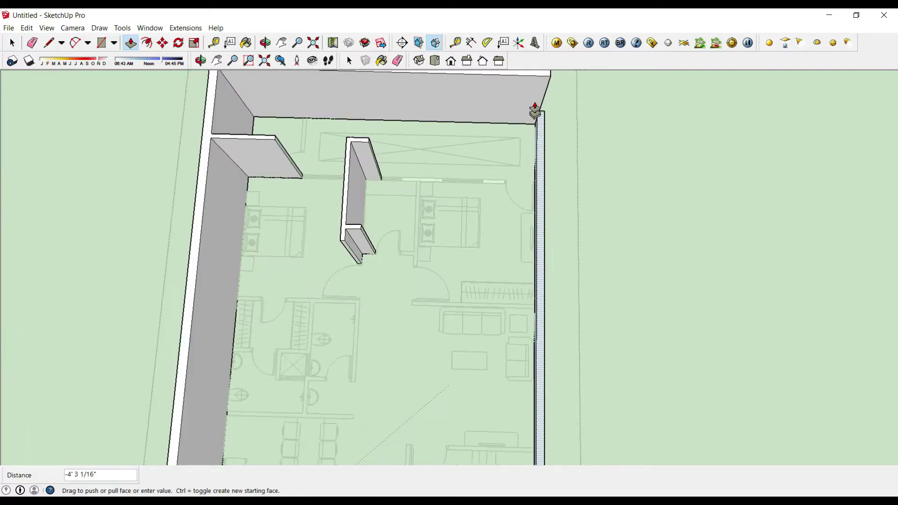
pyautogui.write("10'")
pyautogui.press('Return')
pyautogui.scroll(-3, 533, 200)
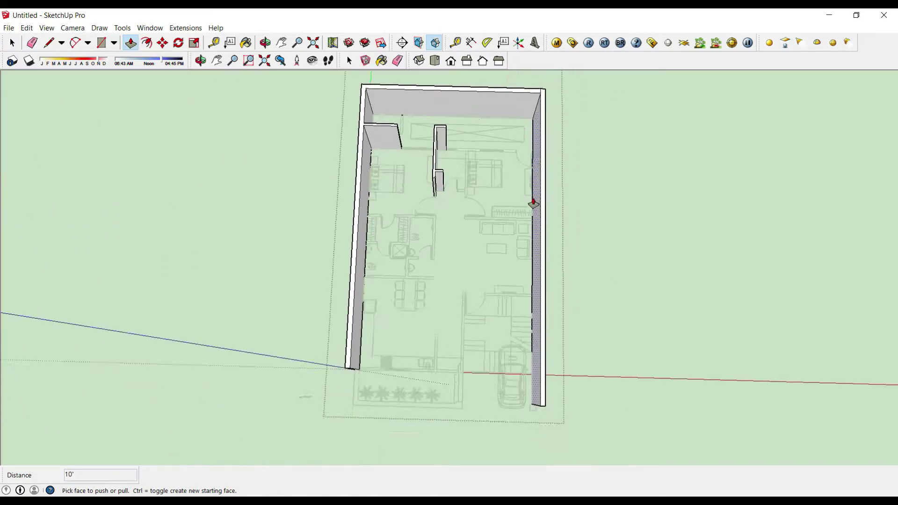
pyautogui.scroll(2, 548, 130)
pyautogui.scroll(3, 555, 105)
# Select the window glass face and the walls group, then orbit to check
pyautogui.press('r')
pyautogui.scroll(1, 550, 102)
pyautogui.press('e')
pyautogui.press('space')
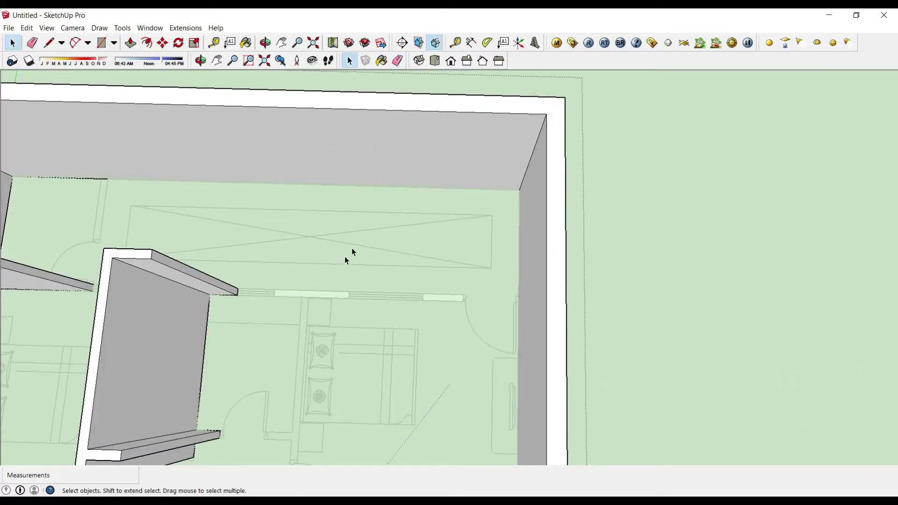
pyautogui.scroll(2, 346, 257)
pyautogui.click(326, 316)
pyautogui.scroll(-2, 326, 316)
pyautogui.scroll(2, 331, 311)
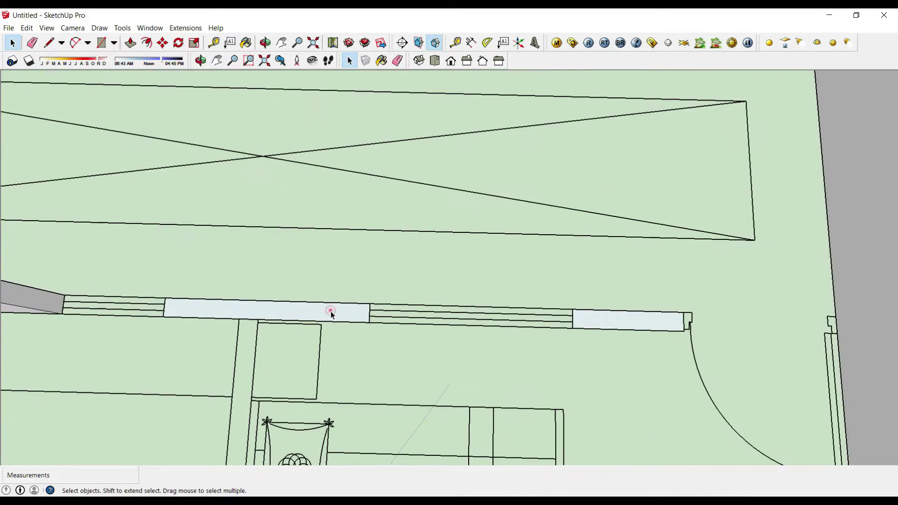
pyautogui.scroll(-2, 331, 311)
pyautogui.scroll(2, 644, 242)
pyautogui.scroll(-1, 653, 243)
pyautogui.click(685, 245)
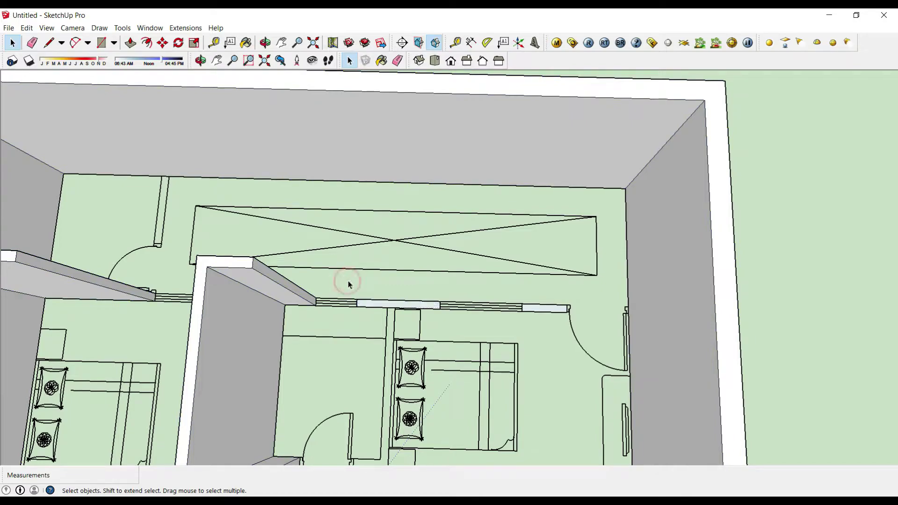
pyautogui.scroll(-2, 681, 227)
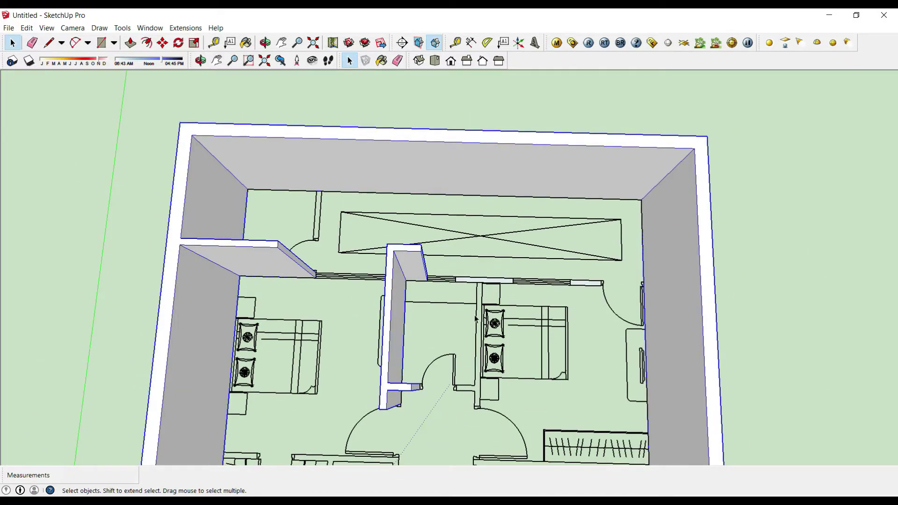
pyautogui.scroll(1, 598, 292)
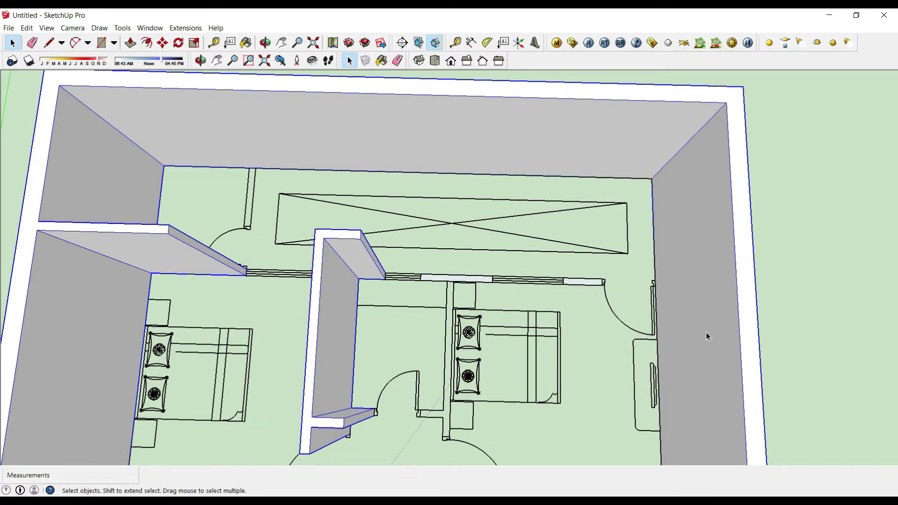
pyautogui.moveTo(707, 337); pyautogui.dragTo(478, 332, button='middle')
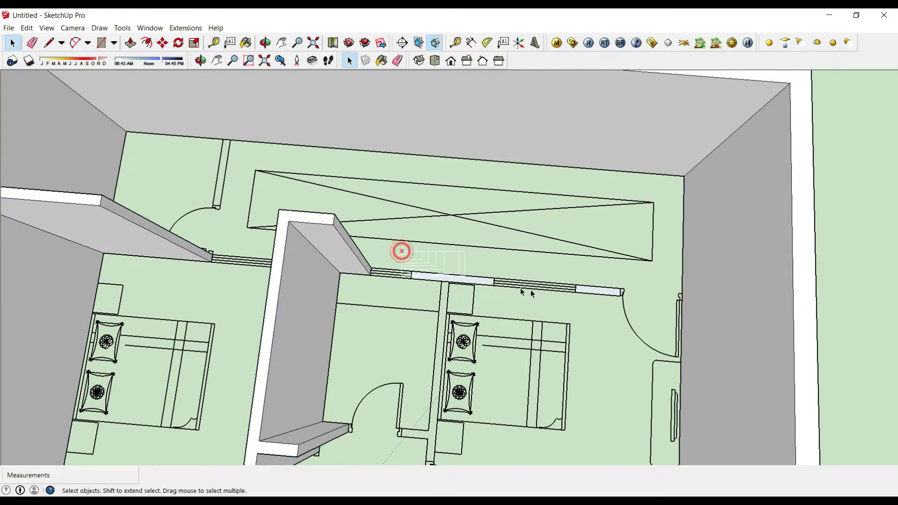
# Select the window glass panes, open the wall group and Paste in Place the plan lines
pyautogui.moveTo(532, 294); pyautogui.dragTo(636, 309)
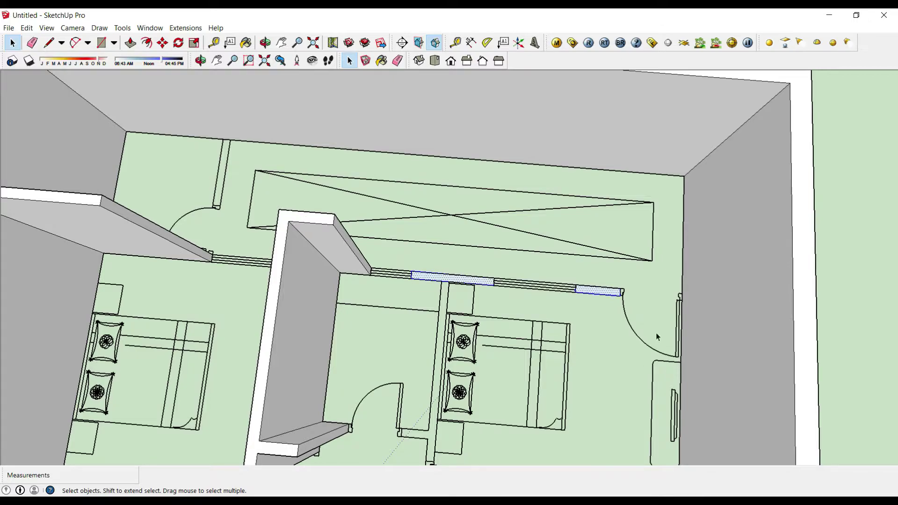
pyautogui.scroll(-5, 593, 310)
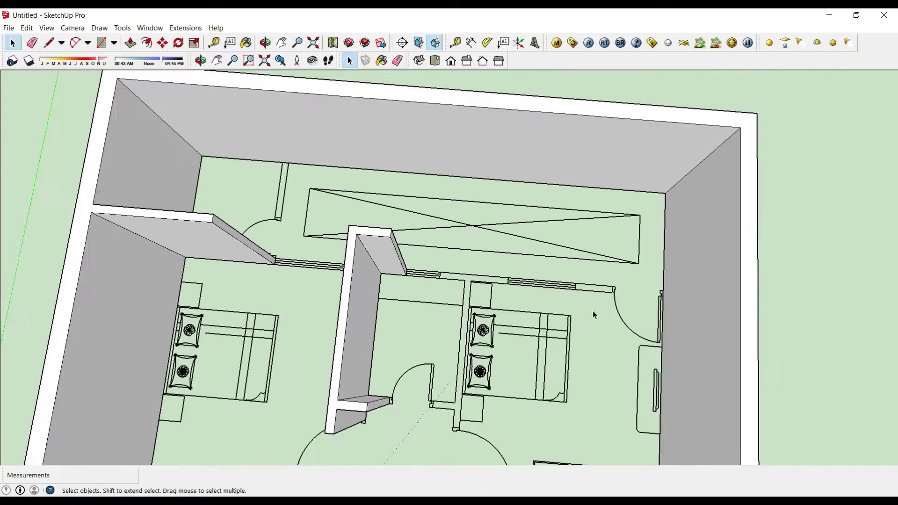
pyautogui.moveTo(593, 310); pyautogui.dragTo(603, 181, button='middle')
pyautogui.scroll(4, 569, 255)
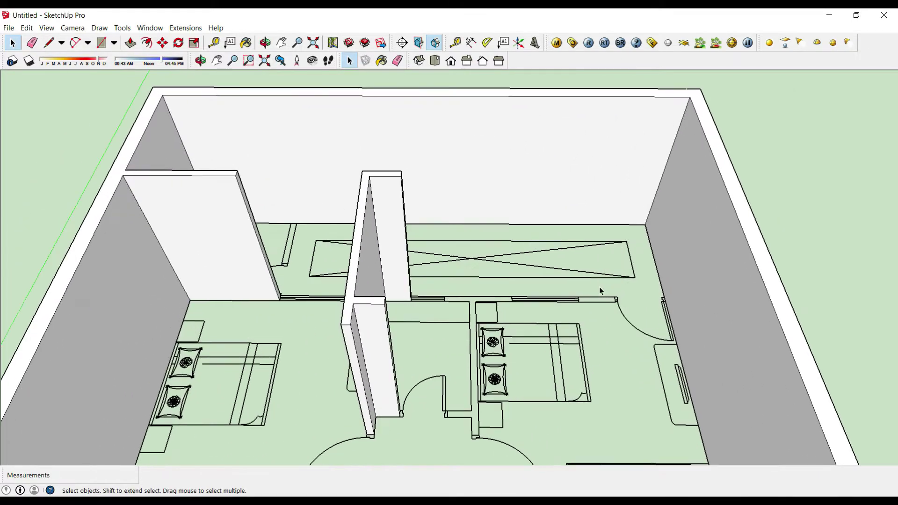
pyautogui.doubleClick(463, 137)
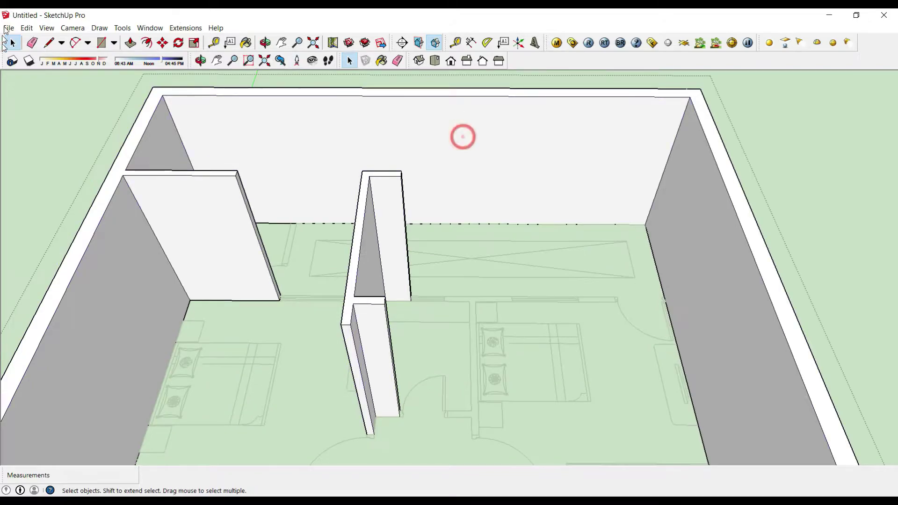
pyautogui.click(33, 31)
pyautogui.click(69, 93)
pyautogui.scroll(-2, 493, 333)
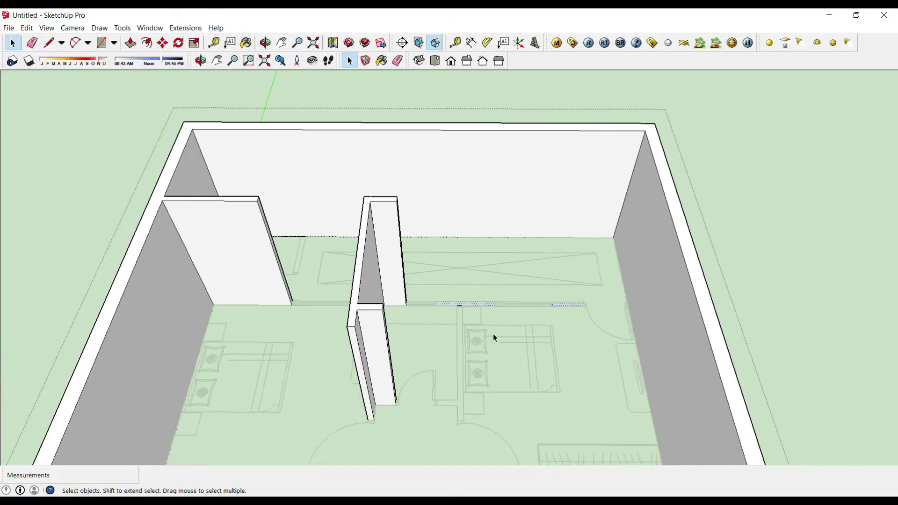
pyautogui.scroll(-2, 476, 336)
pyautogui.scroll(6, 463, 318)
# Push/Pull the pasted partition face up to the full 10' wall height
pyautogui.press('p')
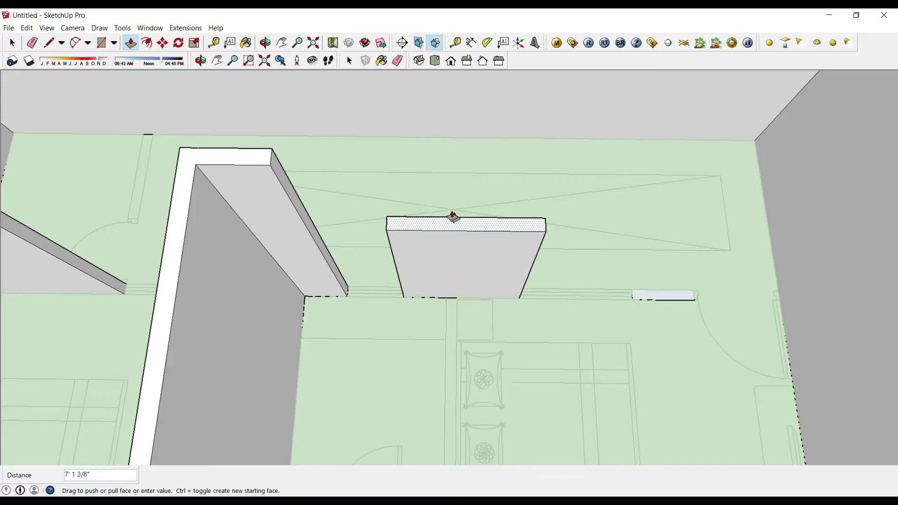
pyautogui.click(266, 164)
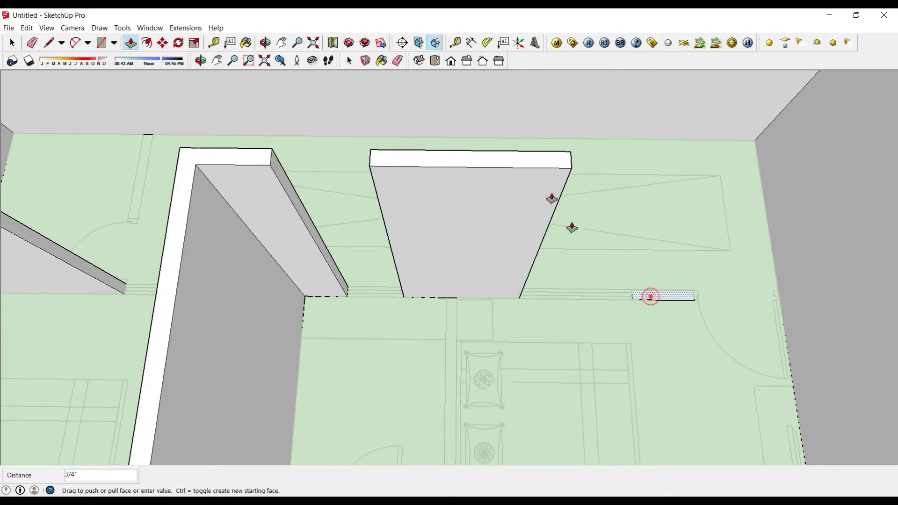
pyautogui.click(553, 199)
pyautogui.scroll(-5, 547, 234)
pyautogui.moveTo(558, 224)
pyautogui.mouseDown(button='middle')
pyautogui.moveTo(504, 154)
pyautogui.moveTo(429, 231)
pyautogui.mouseUp(button='middle')
pyautogui.scroll(3, 503, 154)
pyautogui.scroll(2, 459, 317)
# Orbit around the walled room to inspect the new partition walls
pyautogui.moveTo(459, 317)
pyautogui.mouseDown(button='middle')
pyautogui.moveTo(341, 395)
pyautogui.moveTo(525, 264)
pyautogui.moveTo(666, 187)
pyautogui.mouseUp(button='middle')
pyautogui.scroll(-3, 505, 267)
pyautogui.moveTo(506, 267); pyautogui.dragTo(492, 321, button='middle')
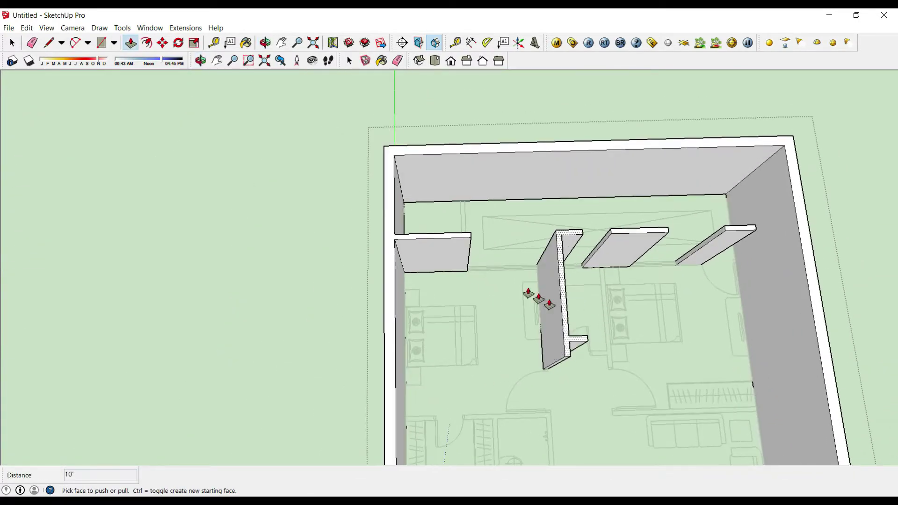
pyautogui.moveTo(539, 298)
pyautogui.mouseDown(button='middle')
pyautogui.moveTo(503, 284)
pyautogui.moveTo(501, 262)
pyautogui.mouseUp(button='middle')
pyautogui.scroll(3, 501, 261)
pyautogui.moveTo(560, 289)
pyautogui.mouseDown(button='middle')
pyautogui.moveTo(262, 318)
pyautogui.moveTo(517, 337)
pyautogui.moveTo(381, 257)
pyautogui.moveTo(427, 411)
pyautogui.mouseUp(button='middle')
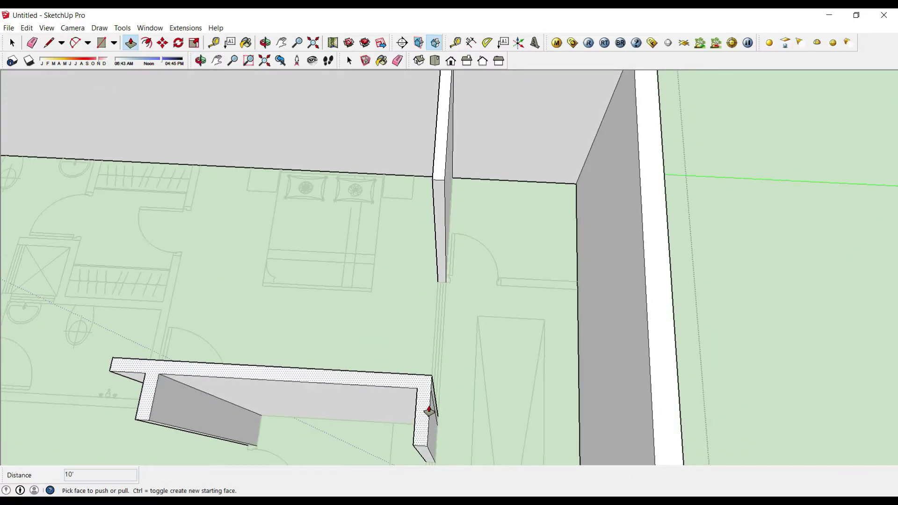
pyautogui.scroll(-3, 429, 411)
pyautogui.moveTo(482, 363); pyautogui.dragTo(411, 262, button='middle')
pyautogui.scroll(3, 516, 391)
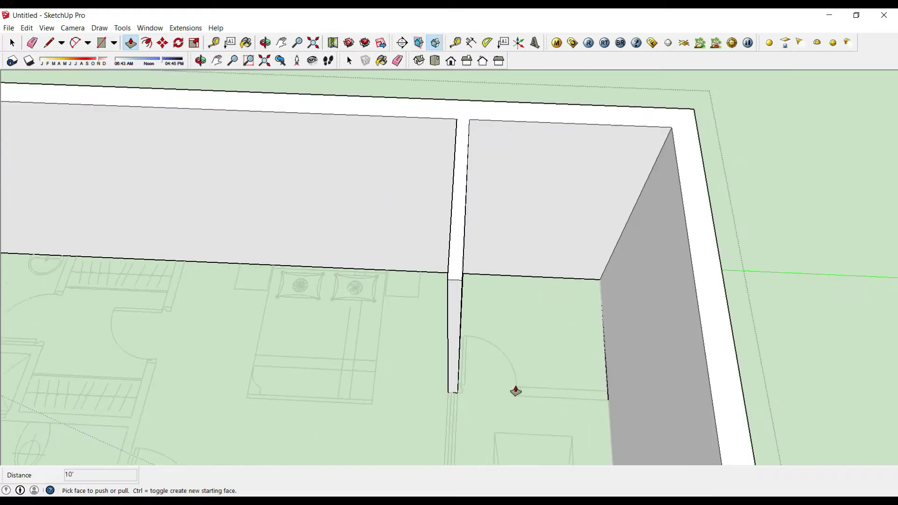
pyautogui.moveTo(515, 391); pyautogui.dragTo(456, 379, button='middle')
# Start move-copying the partition edge 4' from the wall corner
pyautogui.press('space')
pyautogui.moveTo(481, 415)
pyautogui.mouseDown(button='middle')
pyautogui.moveTo(457, 404)
pyautogui.moveTo(576, 382)
pyautogui.mouseUp(button='middle')
pyautogui.press('m')
pyautogui.keyDown('ctrl'); pyautogui.click(522, 366); pyautogui.keyUp('ctrl')
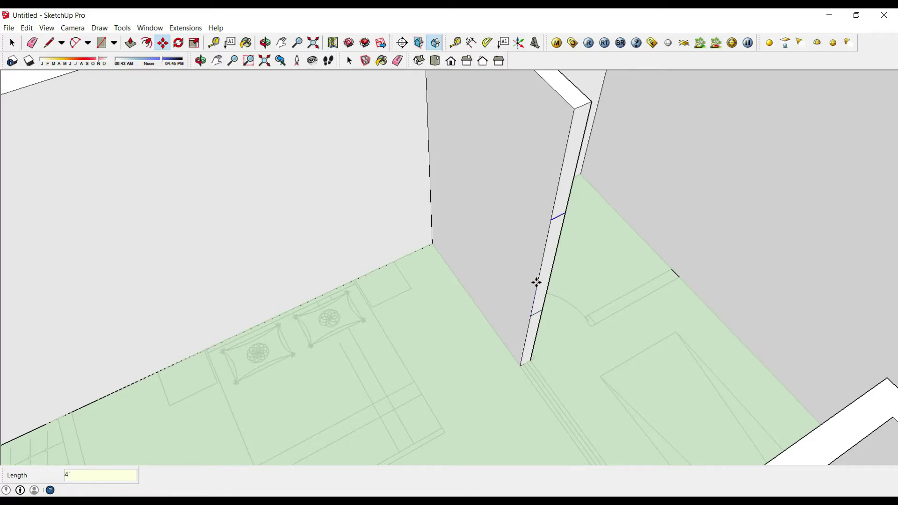
# Measure the wall, then push the opening face 6' through the back wall
pyautogui.press('space')
pyautogui.scroll(-2, 429, 281)
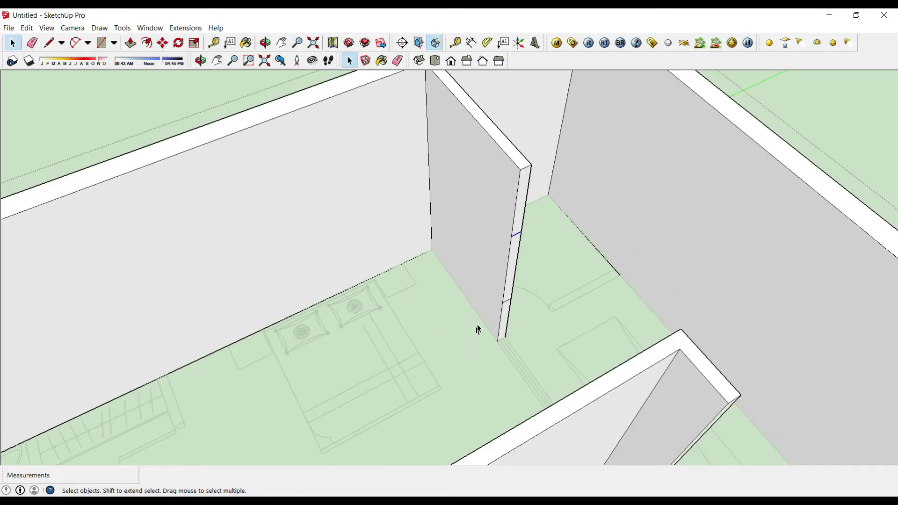
pyautogui.scroll(2, 496, 311)
pyautogui.press('t')
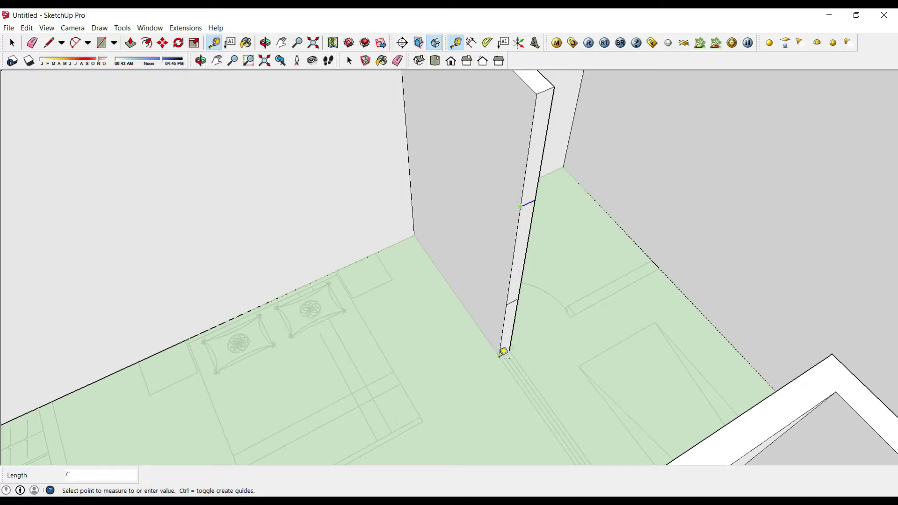
pyautogui.moveTo(504, 351)
pyautogui.mouseDown(button='middle')
pyautogui.moveTo(514, 244)
pyautogui.moveTo(834, 252)
pyautogui.mouseUp(button='middle')
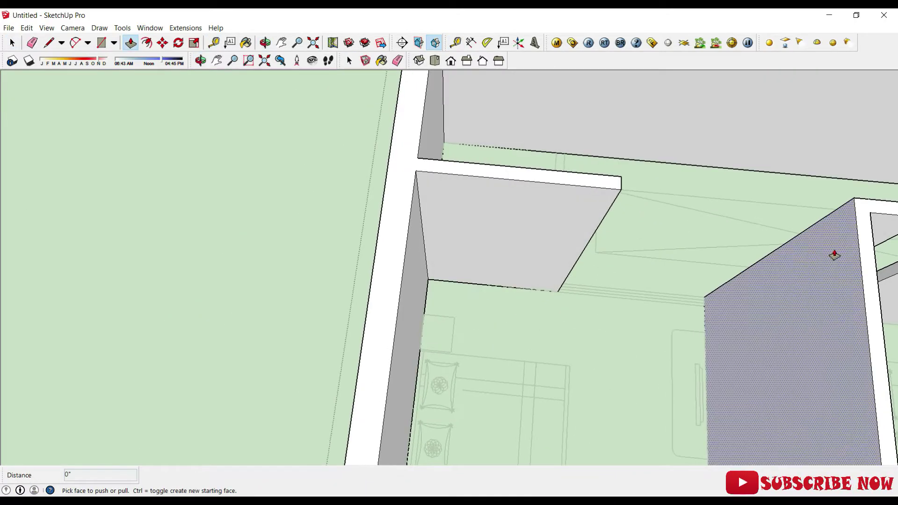
pyautogui.moveTo(587, 233)
pyautogui.mouseDown(button='middle')
pyautogui.moveTo(528, 230)
pyautogui.moveTo(483, 250)
pyautogui.moveTo(713, 351)
pyautogui.moveTo(703, 205)
pyautogui.mouseUp(button='middle')
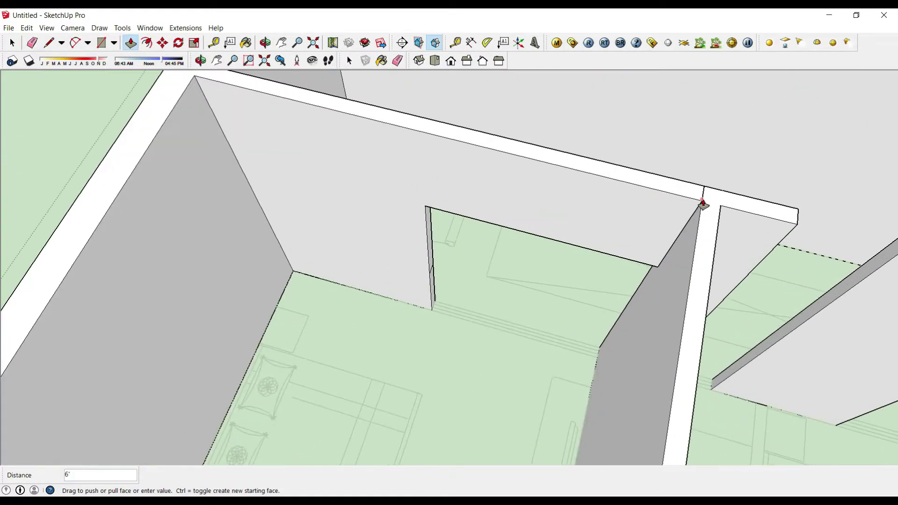
pyautogui.click(704, 204)
pyautogui.moveTo(720, 409)
pyautogui.mouseDown(button='middle')
pyautogui.moveTo(531, 367)
pyautogui.moveTo(416, 264)
pyautogui.moveTo(529, 176)
pyautogui.moveTo(538, 295)
pyautogui.mouseUp(button='middle')
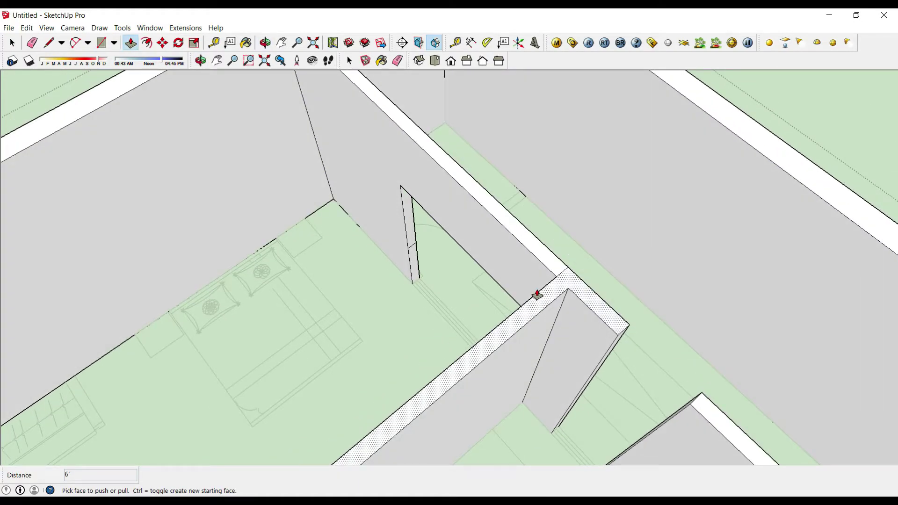
# Finish the push on the jamb face and erase the stray edges across the opening
pyautogui.scroll(2, 411, 267)
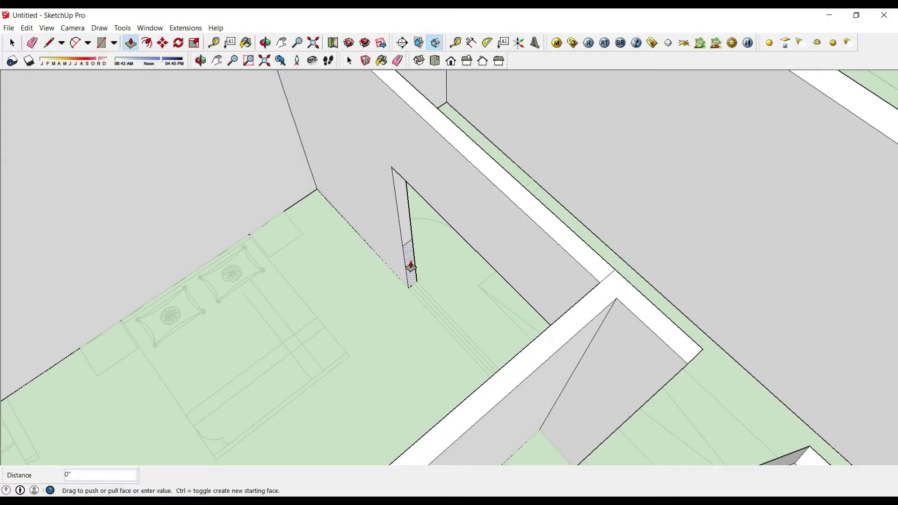
pyautogui.click(411, 267)
pyautogui.moveTo(411, 256)
pyautogui.mouseDown(button='middle')
pyautogui.moveTo(538, 301)
pyautogui.moveTo(295, 332)
pyautogui.mouseUp(button='middle')
pyautogui.scroll(3, 337, 344)
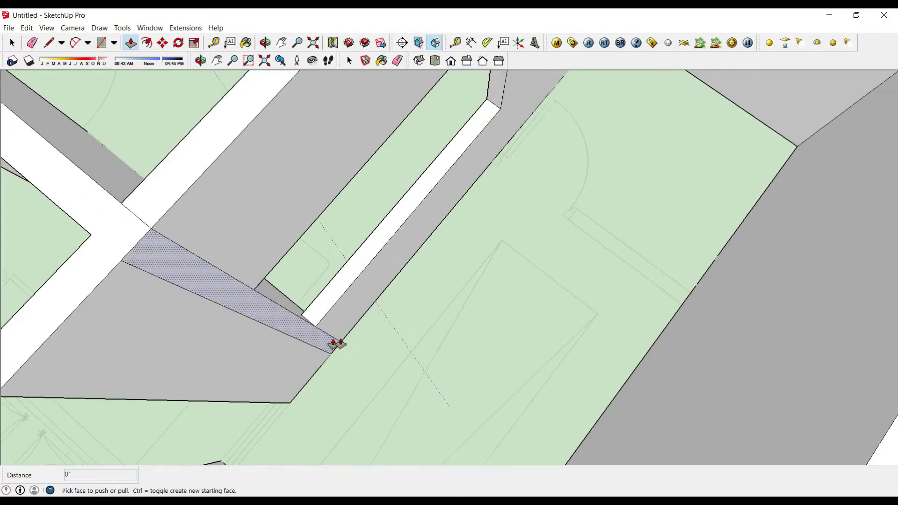
pyautogui.press('e')
pyautogui.moveTo(180, 261); pyautogui.dragTo(210, 237)
pyautogui.moveTo(210, 237); pyautogui.dragTo(440, 227, button='middle')
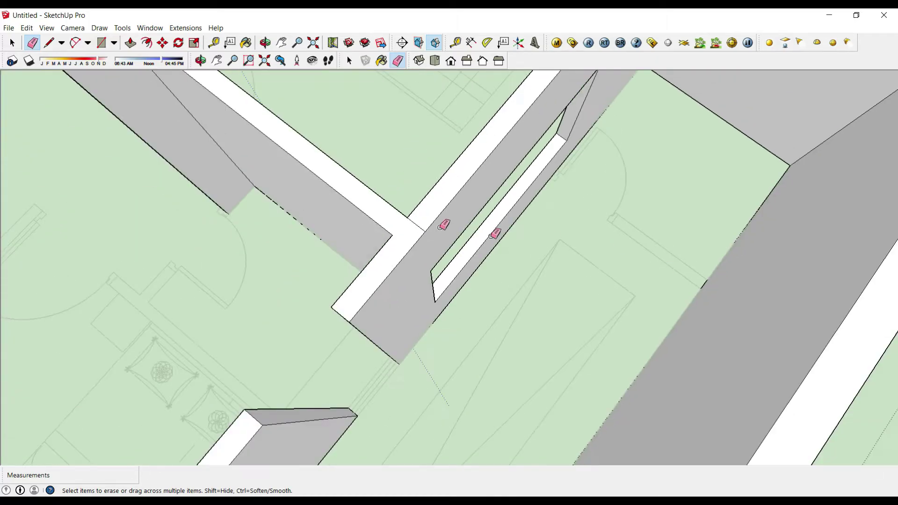
pyautogui.moveTo(316, 272); pyautogui.dragTo(532, 165, button='middle')
pyautogui.scroll(-5, 617, 202)
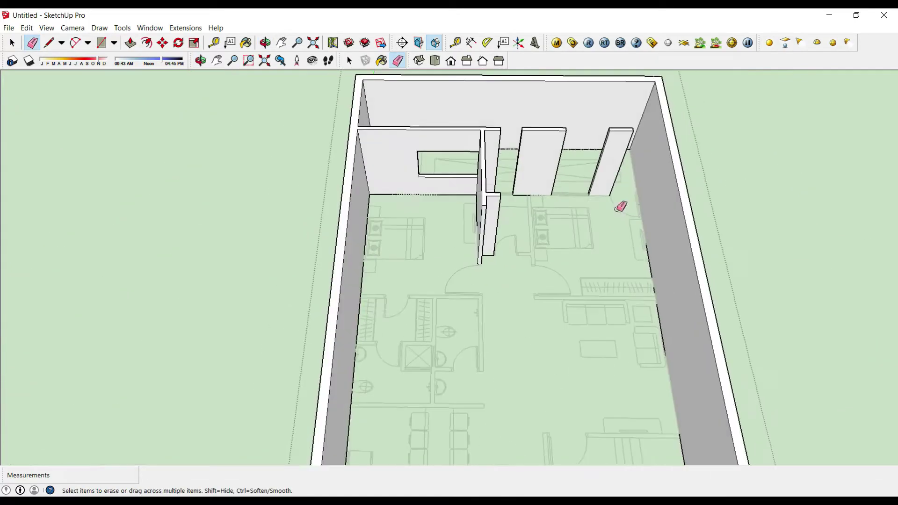
pyautogui.scroll(3, 421, 170)
pyautogui.scroll(3, 369, 198)
pyautogui.scroll(-5, 372, 197)
pyautogui.scroll(2, 253, 161)
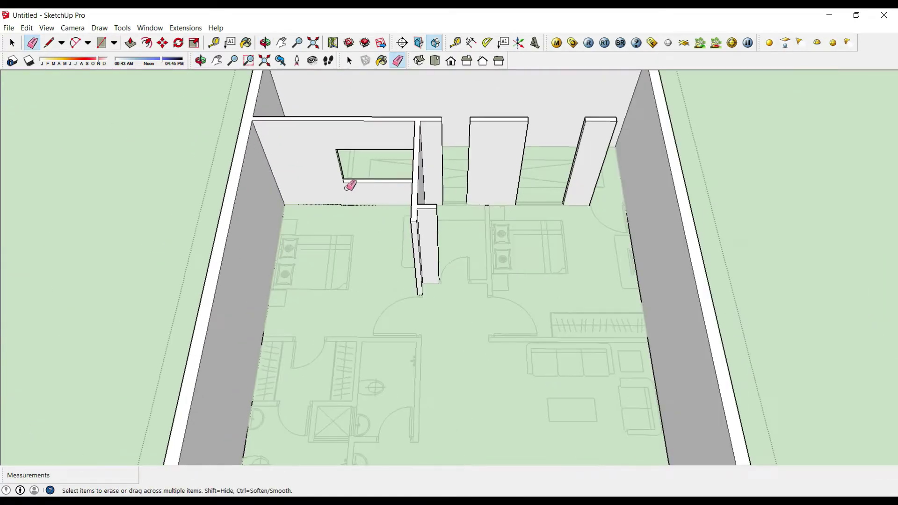
pyautogui.scroll(3, 351, 184)
pyautogui.scroll(-2, 462, 142)
pyautogui.scroll(-5, 462, 141)
pyautogui.moveTo(462, 142); pyautogui.dragTo(455, 270, button='middle')
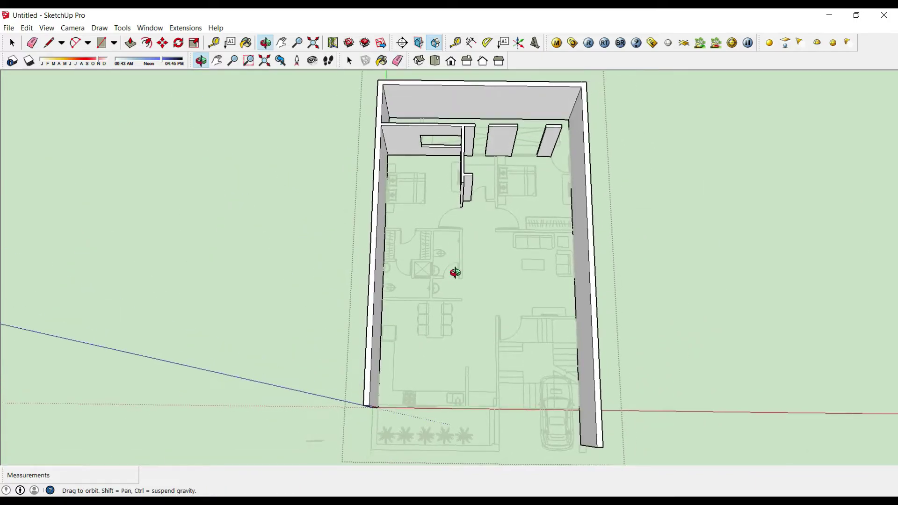
pyautogui.scroll(2, 523, 180)
pyautogui.scroll(3, 503, 161)
pyautogui.press('space')
pyautogui.scroll(-3, 502, 161)
pyautogui.scroll(-1, 452, 136)
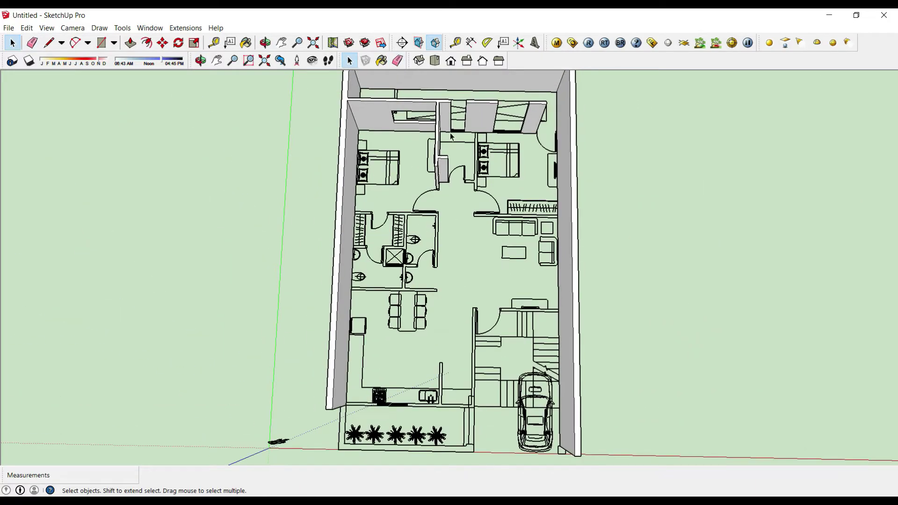
pyautogui.scroll(3, 421, 225)
pyautogui.scroll(1, 402, 196)
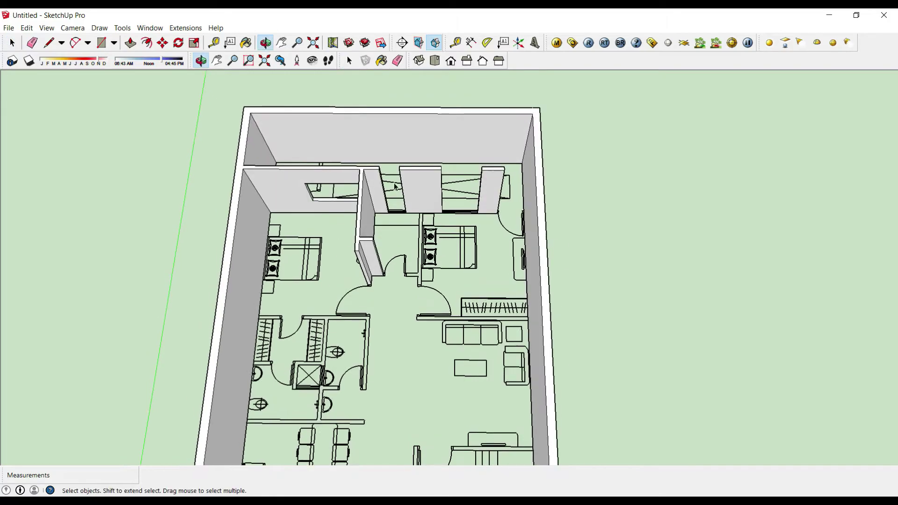
pyautogui.scroll(2, 398, 186)
pyautogui.scroll(-3, 402, 299)
pyautogui.scroll(-2, 403, 300)
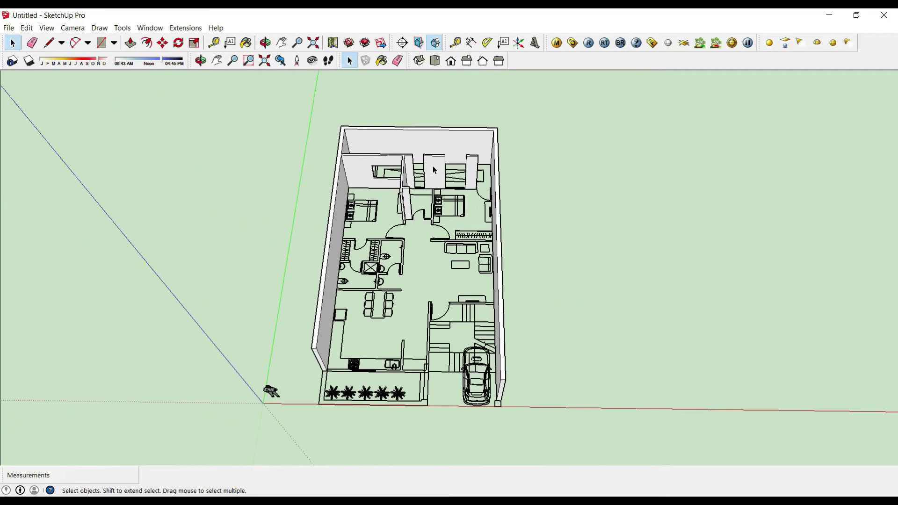
pyautogui.scroll(1, 431, 456)
pyautogui.scroll(1, 432, 452)
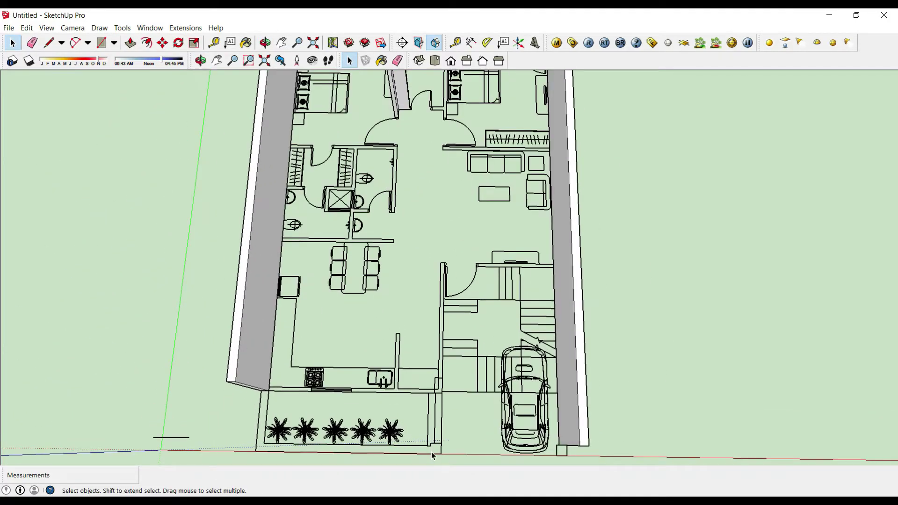
pyautogui.scroll(2, 376, 385)
pyautogui.scroll(-3, 500, 204)
pyautogui.scroll(-1, 489, 183)
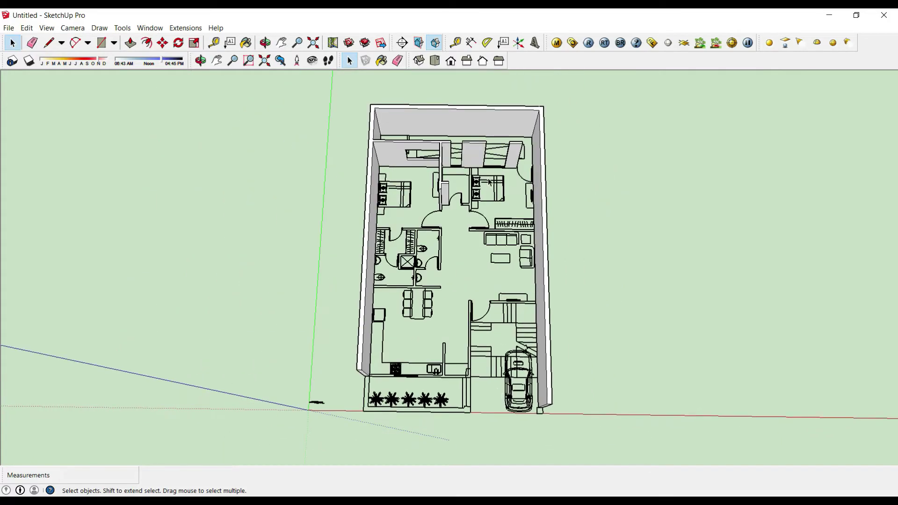
pyautogui.scroll(1, 493, 223)
pyautogui.scroll(2, 503, 145)
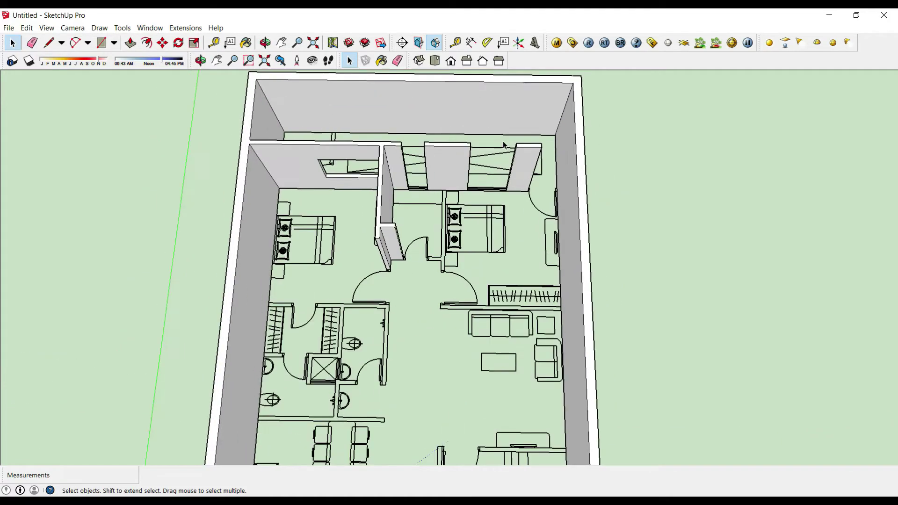
pyautogui.scroll(-2, 470, 271)
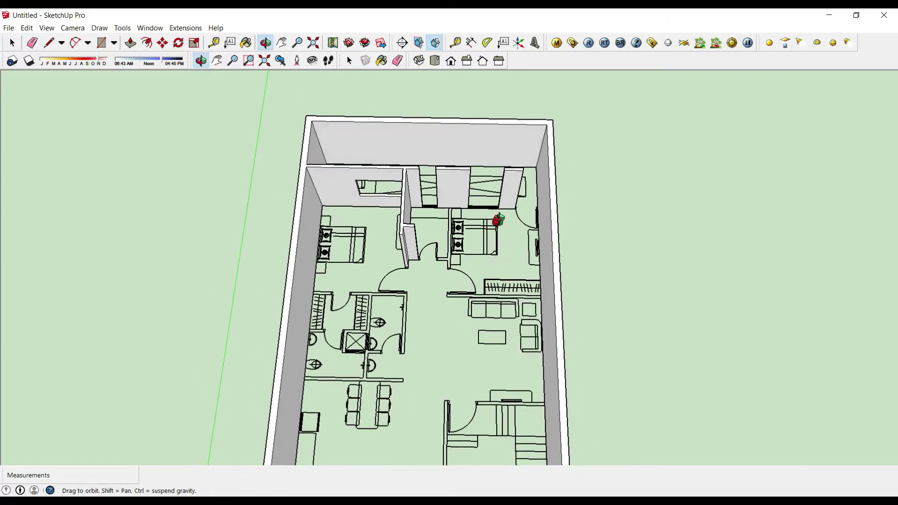
pyautogui.scroll(3, 478, 207)
pyautogui.scroll(-2, 477, 206)
pyautogui.scroll(-1, 477, 206)
# Paste a copy of the thin wall strip in place on the plan
pyautogui.press('r')
pyautogui.scroll(3, 458, 323)
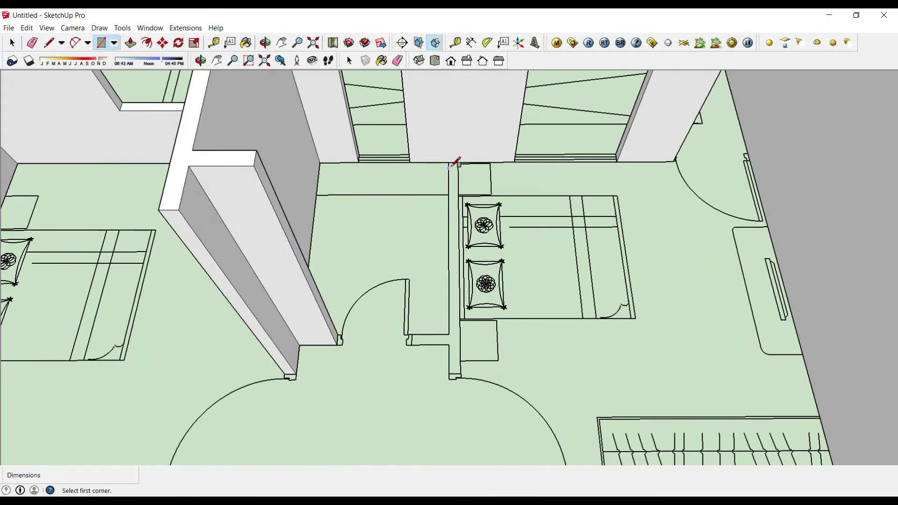
pyautogui.scroll(2, 457, 327)
pyautogui.click(395, 333)
pyautogui.press('space')
pyautogui.click(459, 344)
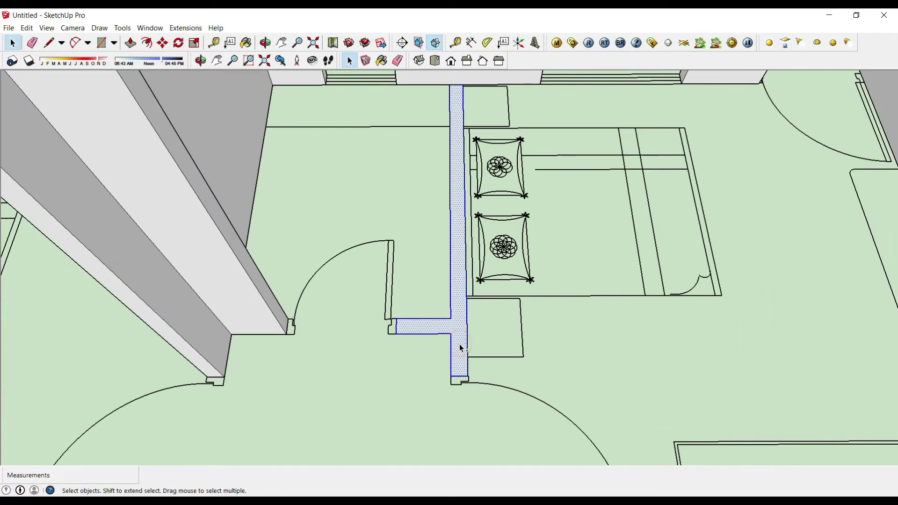
pyautogui.click(27, 28)
pyautogui.click(98, 103)
# Draw a new wall rectangle and push/pull it up into a wall
pyautogui.scroll(-3, 491, 201)
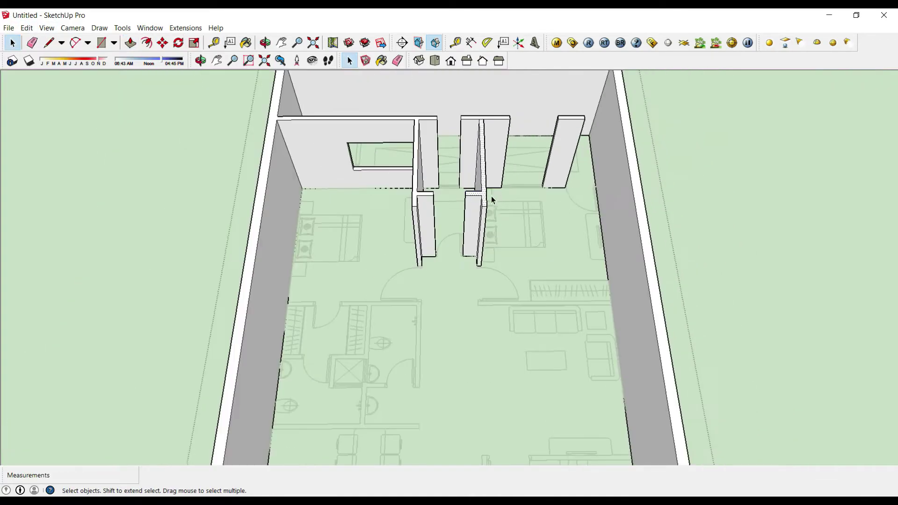
pyautogui.press('r')
pyautogui.scroll(3, 628, 277)
pyautogui.click(410, 291)
pyautogui.scroll(-3, 427, 295)
pyautogui.press('p')
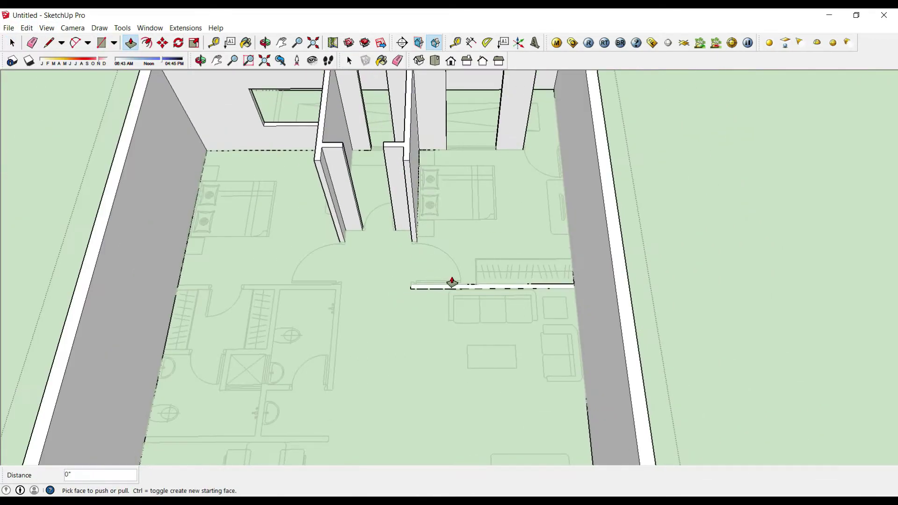
pyautogui.moveTo(453, 281); pyautogui.dragTo(382, 151)
pyautogui.scroll(3, 336, 313)
pyautogui.press('space')
# Draw a thin wall-strip footprint along the wall edge
pyautogui.press('r')
pyautogui.click(148, 281)
pyautogui.scroll(3, 182, 290)
pyautogui.click(183, 288)
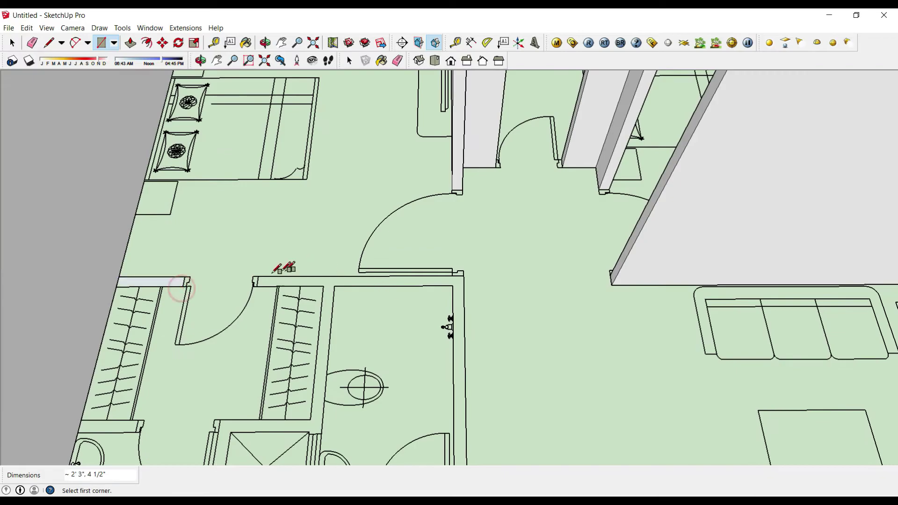
pyautogui.scroll(-3, 457, 284)
pyautogui.click(457, 305)
pyautogui.scroll(2, 458, 301)
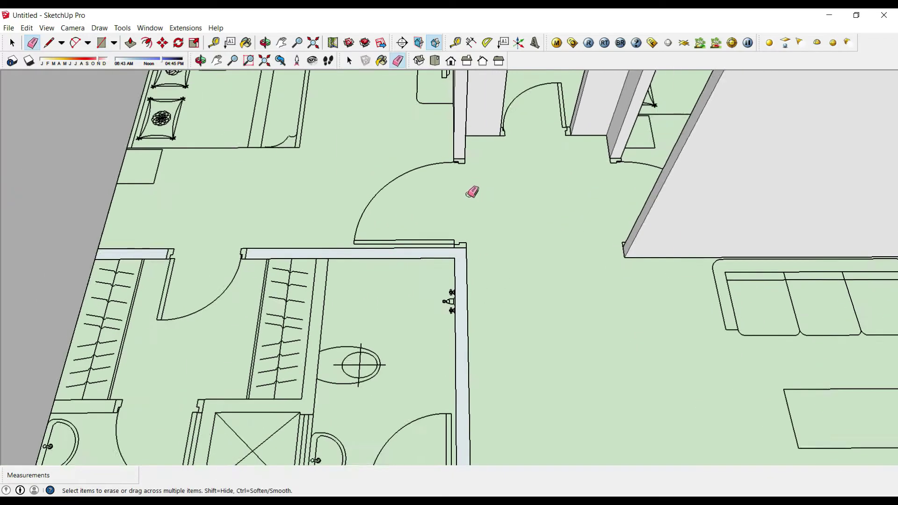
pyautogui.scroll(2, 438, 290)
# Outline the long wall strip along the lower wall and restore it via the Edit menu
pyautogui.click(438, 293)
pyautogui.scroll(2, 380, 277)
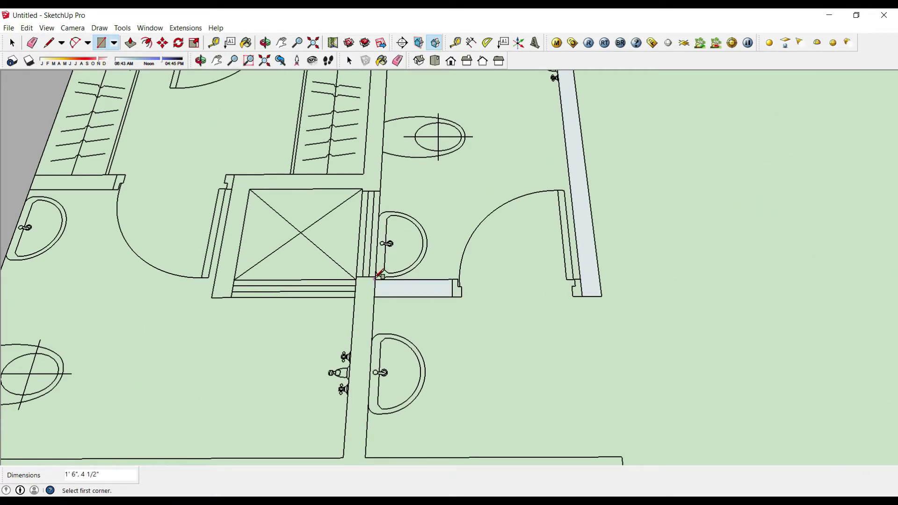
pyautogui.click(367, 456)
pyautogui.scroll(-2, 629, 321)
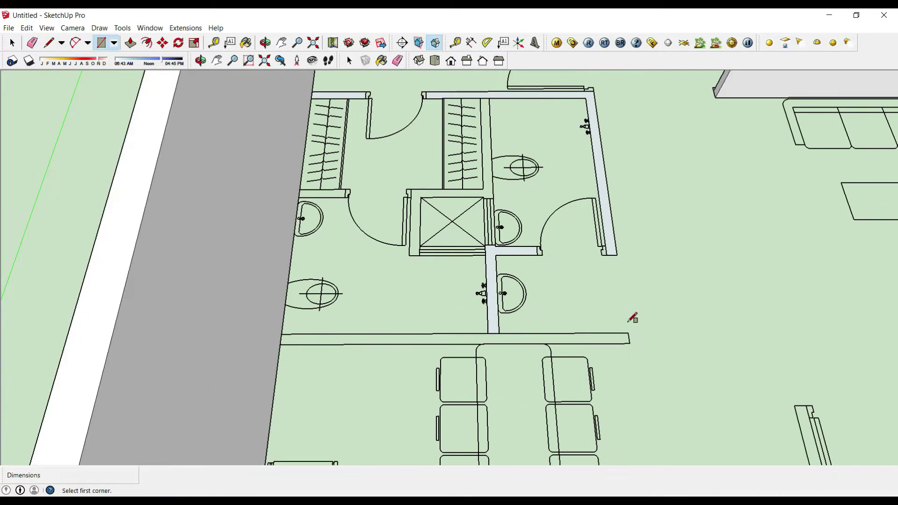
pyautogui.click(283, 343)
pyautogui.press('space')
pyautogui.click(300, 340)
pyautogui.scroll(-2, 375, 346)
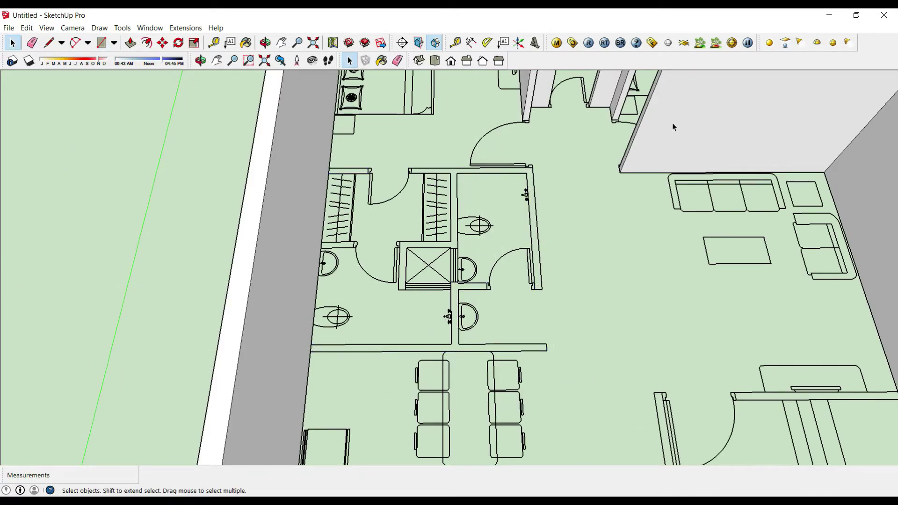
pyautogui.click(27, 27)
pyautogui.click(46, 98)
# Push/pull the strip face and a short wall stub up to wall height
pyautogui.press('p')
pyautogui.click(401, 341)
pyautogui.click(231, 291)
pyautogui.scroll(3, 329, 166)
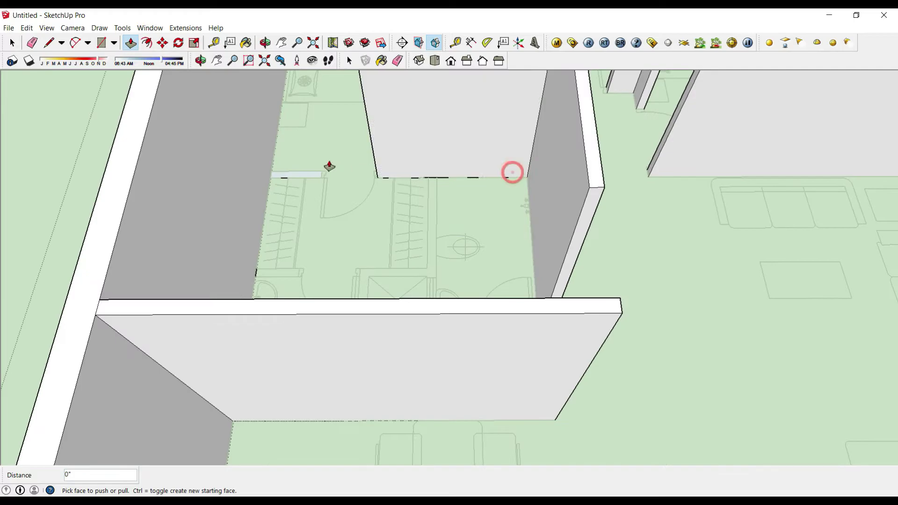
pyautogui.scroll(-3, 445, 425)
pyautogui.click(315, 287)
pyautogui.click(401, 353)
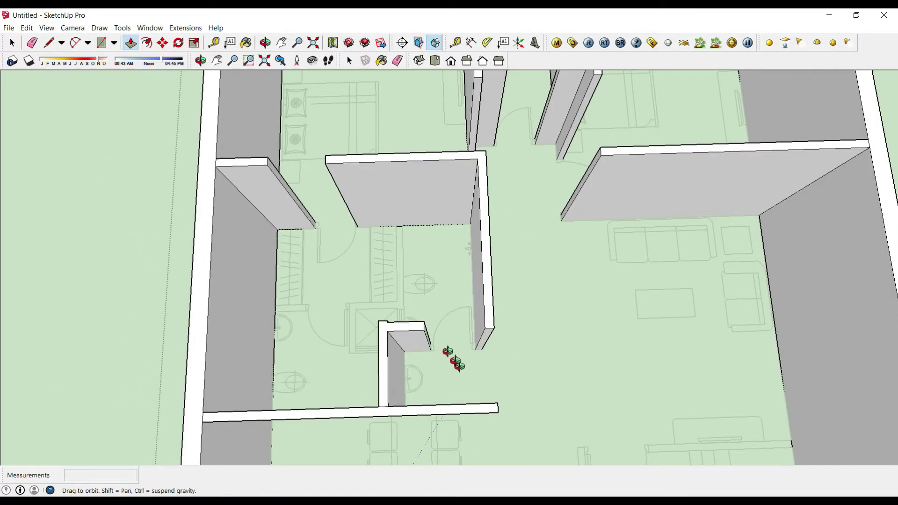
pyautogui.scroll(-5, 456, 361)
pyautogui.moveTo(449, 398); pyautogui.dragTo(373, 275, button='middle')
# Start another rectangle footprint from the end of the wall strip
pyautogui.press('r')
pyautogui.scroll(3, 631, 207)
pyautogui.scroll(3, 491, 216)
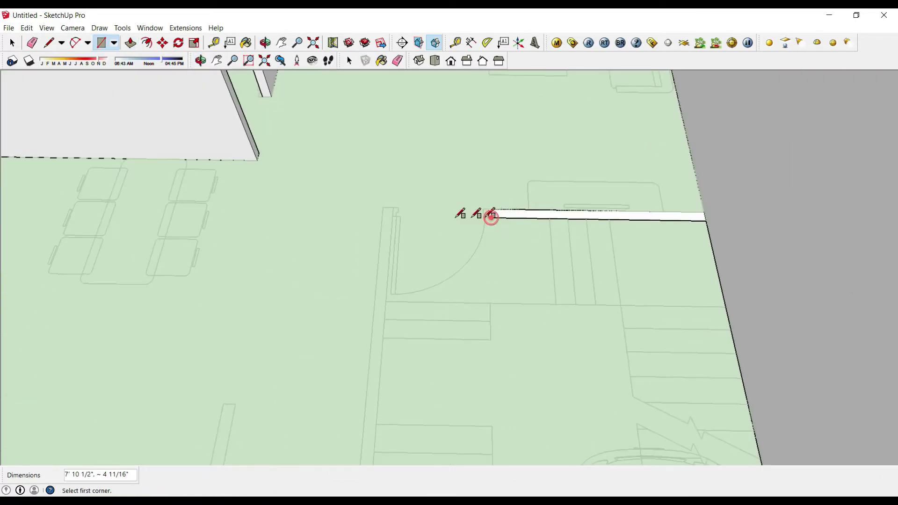
pyautogui.click(491, 216)
pyautogui.scroll(-3, 489, 225)
pyautogui.scroll(3, 431, 383)
pyautogui.click(421, 390)
pyautogui.scroll(-2, 422, 389)
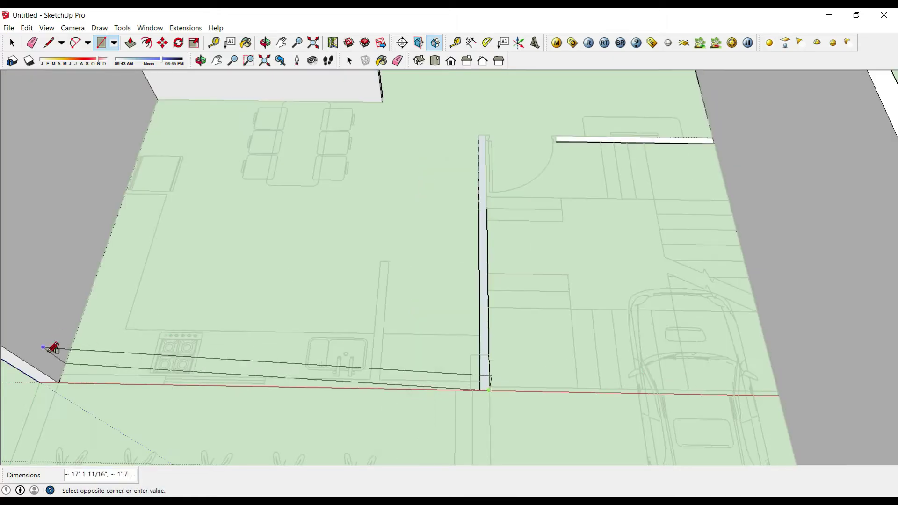
pyautogui.scroll(3, 480, 361)
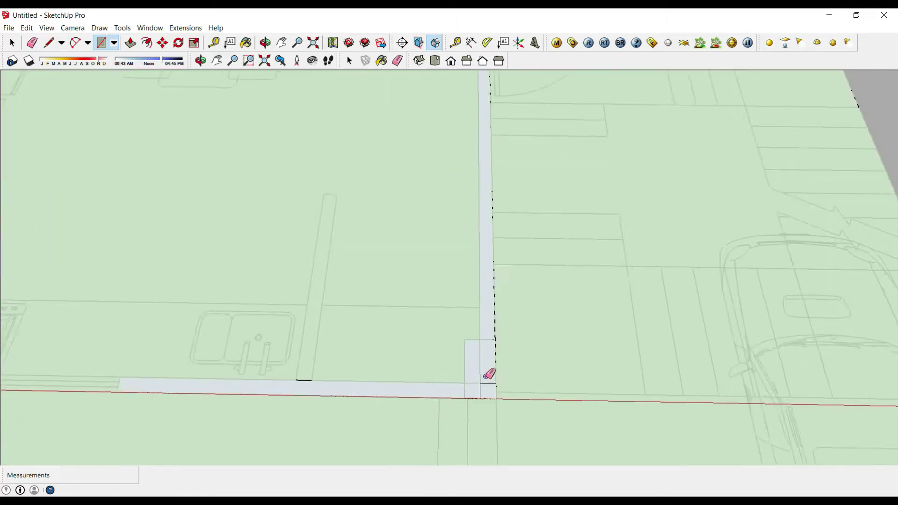
pyautogui.scroll(1, 482, 370)
# Cancel an unwanted extrusion and erase stray edges
pyautogui.press('e')
pyautogui.press('space')
pyautogui.scroll(-4, 480, 389)
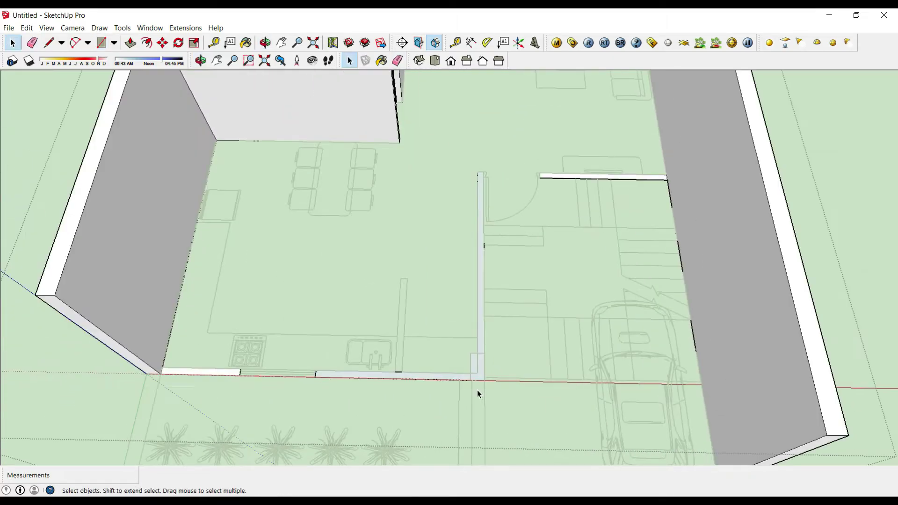
pyautogui.press('p')
pyautogui.click(480, 370)
pyautogui.press('Escape')
pyautogui.press('e')
pyautogui.scroll(3, 574, 380)
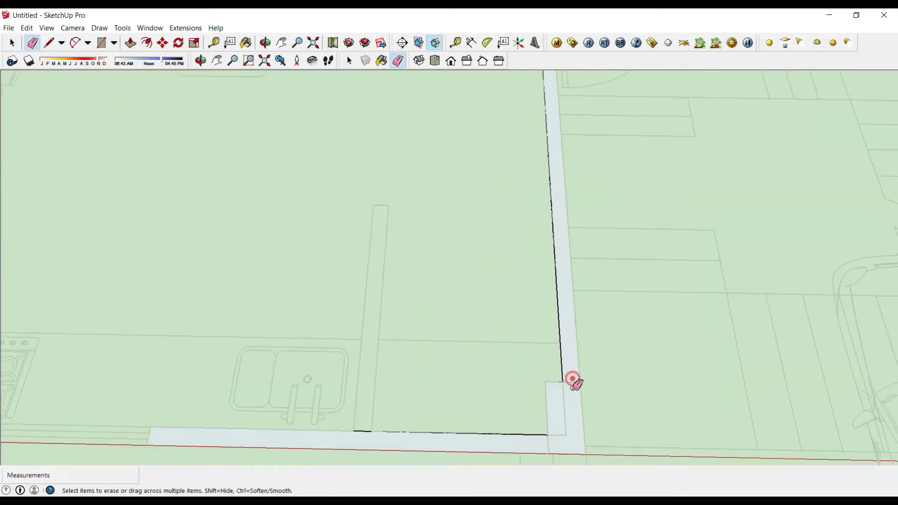
# Raise the front, right and left front walls to 10 ft
pyautogui.press('p')
pyautogui.click(549, 448)
pyautogui.scroll(-5, 549, 448)
pyautogui.write('10')
pyautogui.press('Return')
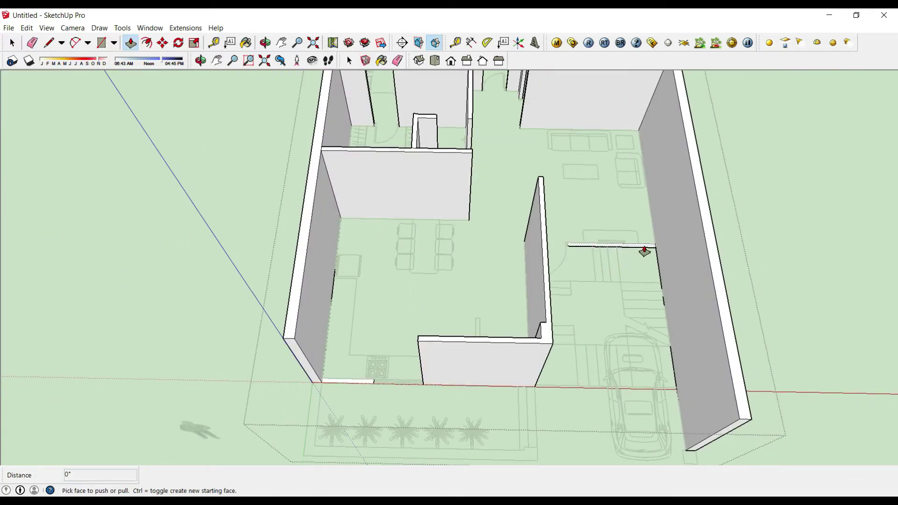
pyautogui.doubleClick(642, 251)
pyautogui.scroll(3, 704, 218)
pyautogui.press('space')
pyautogui.press('p')
pyautogui.click(335, 315)
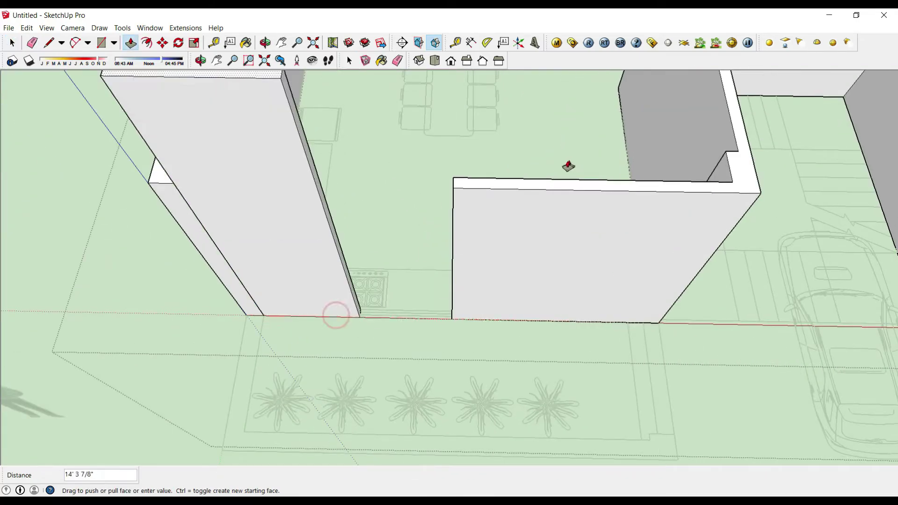
pyautogui.press('e')
pyautogui.scroll(-5, 345, 314)
# From a top-down view, draw another wall footprint, raise it 10 ft, and erase stray edges
pyautogui.moveTo(476, 262); pyautogui.dragTo(482, 385, button='middle')
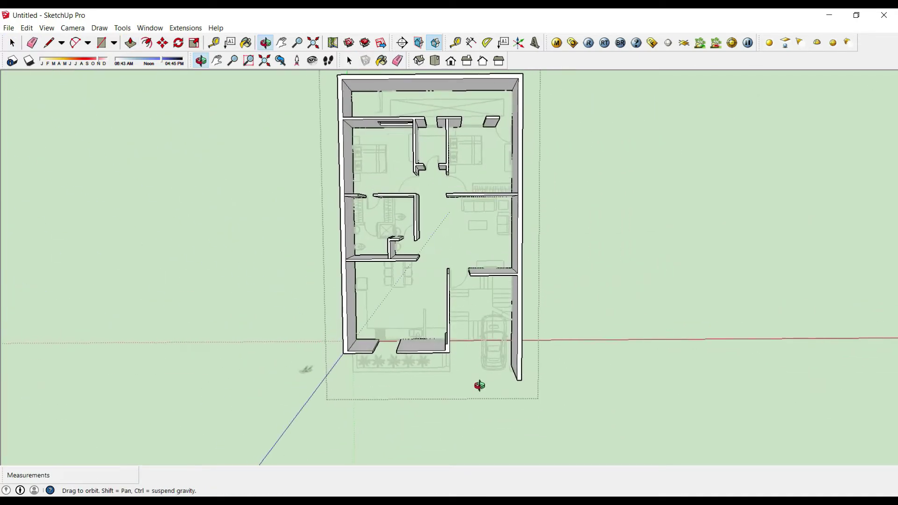
pyautogui.scroll(5, 401, 87)
pyautogui.press('r')
pyautogui.click(400, 86)
pyautogui.click(406, 169)
pyautogui.write('p10')
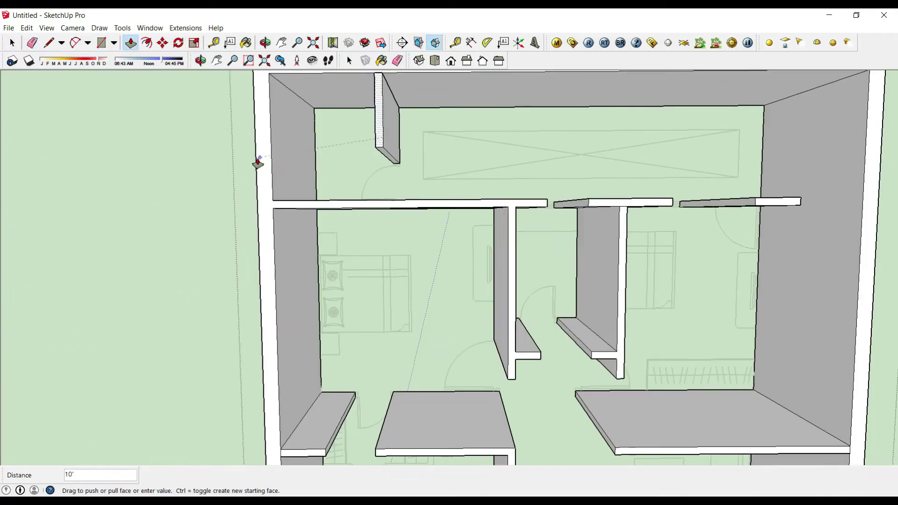
pyautogui.press('Return')
pyautogui.press('e')
pyautogui.scroll(-5, 387, 126)
pyautogui.scroll(-3, 571, 321)
pyautogui.press('space')
pyautogui.scroll(4, 276, 406)
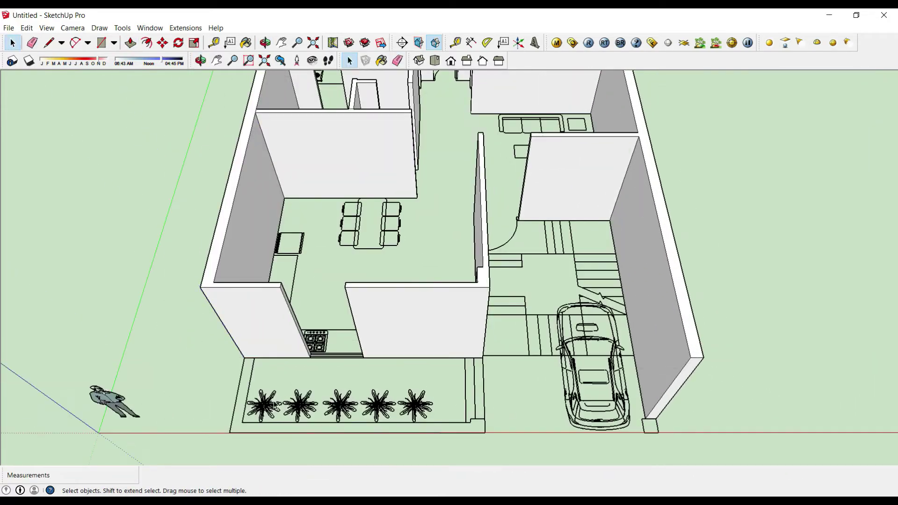
# Finish the front boundary strip outline
pyautogui.click(237, 421)
pyautogui.scroll(2, 472, 407)
pyautogui.press('space')
pyautogui.scroll(-3, 455, 412)
pyautogui.moveTo(371, 381)
pyautogui.mouseDown(button='middle')
pyautogui.moveTo(210, 355)
pyautogui.moveTo(534, 179)
pyautogui.mouseUp(button='middle')
# Draw the boundary strip beside the driveway with the Line tool
pyautogui.press('l')
pyautogui.scroll(3, 536, 169)
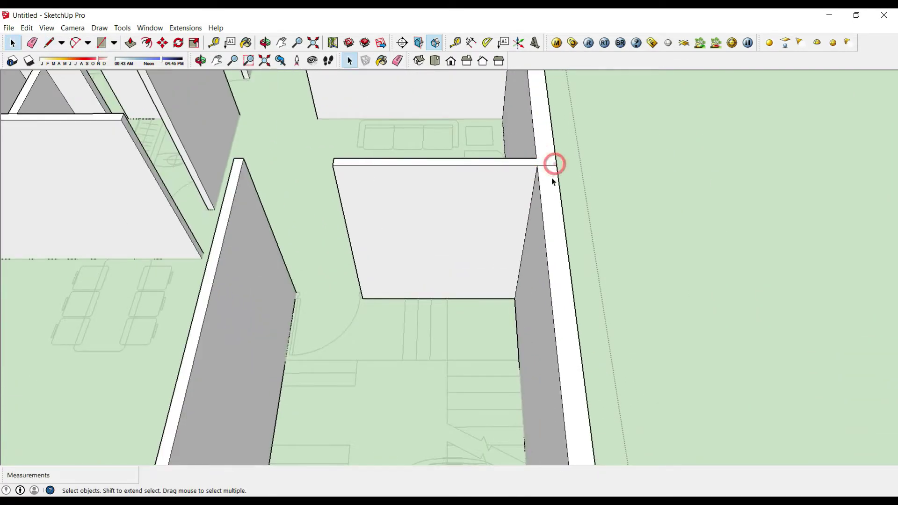
pyautogui.scroll(-2, 553, 182)
pyautogui.scroll(-3, 511, 331)
pyautogui.click(531, 213)
pyautogui.scroll(2, 538, 367)
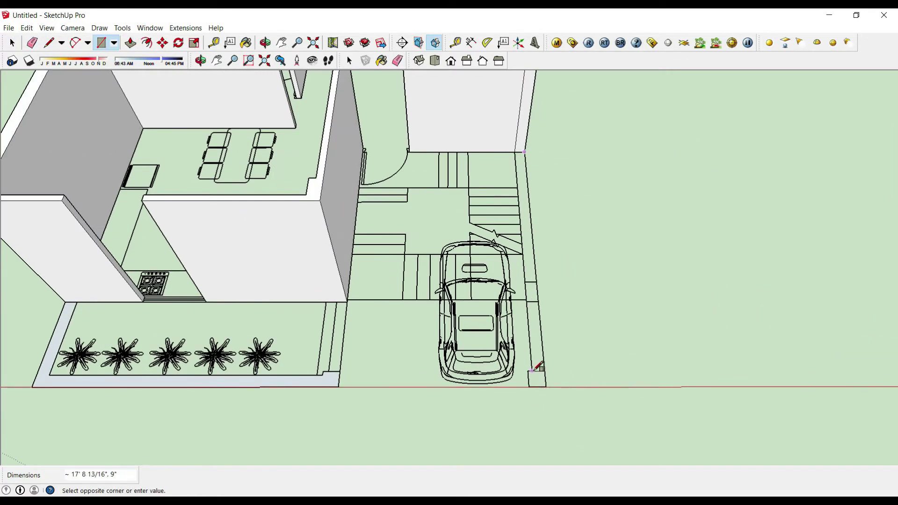
pyautogui.click(530, 388)
pyautogui.press('space')
pyautogui.scroll(1, 541, 375)
# Group the front boundary strip and push/pull it up 5'
pyautogui.doubleClick(322, 380)
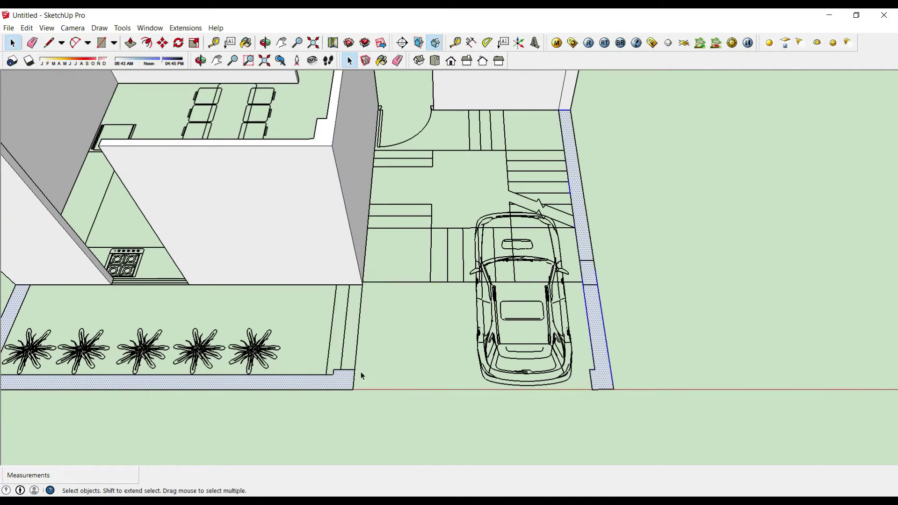
pyautogui.rightClick(600, 374)
pyautogui.click(636, 305)
pyautogui.doubleClick(349, 385)
pyautogui.press('p')
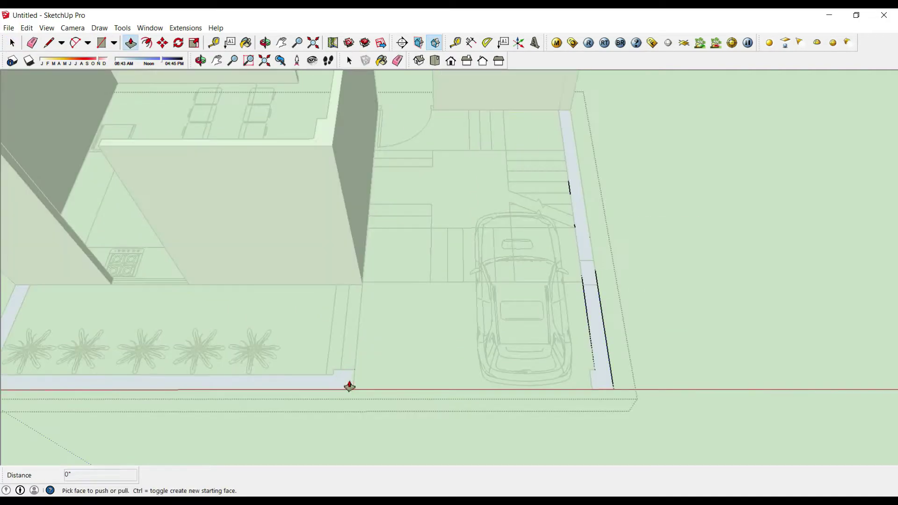
pyautogui.scroll(-1, 349, 385)
pyautogui.moveTo(349, 386); pyautogui.dragTo(347, 287)
pyautogui.write("5'")
pyautogui.press('Return')
# Raise the right-side boundary wall beside the driveway and orbit to review from above
pyautogui.click(512, 302)
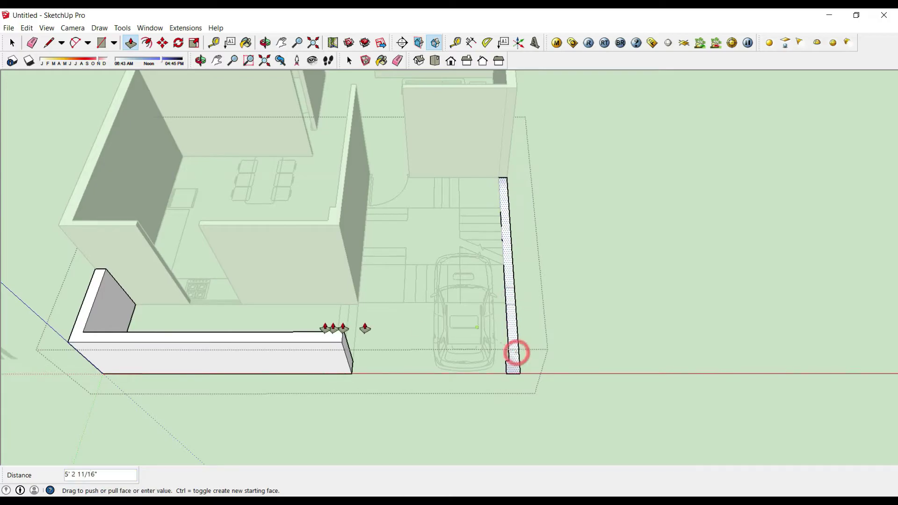
pyautogui.click(516, 353)
pyautogui.scroll(-3, 423, 222)
pyautogui.press('space')
pyautogui.moveTo(345, 178)
pyautogui.mouseDown(button='middle')
pyautogui.moveTo(368, 208)
pyautogui.moveTo(501, 281)
pyautogui.moveTo(477, 393)
pyautogui.moveTo(448, 294)
pyautogui.moveTo(494, 374)
pyautogui.moveTo(408, 147)
pyautogui.mouseUp(button='middle')
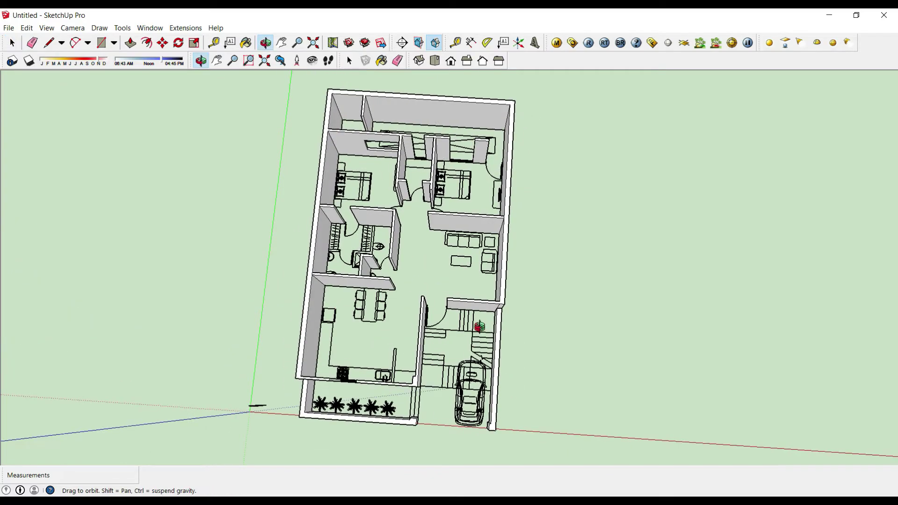
pyautogui.moveTo(345, 412); pyautogui.dragTo(345, 401, button='middle')
pyautogui.scroll(-3, 344, 401)
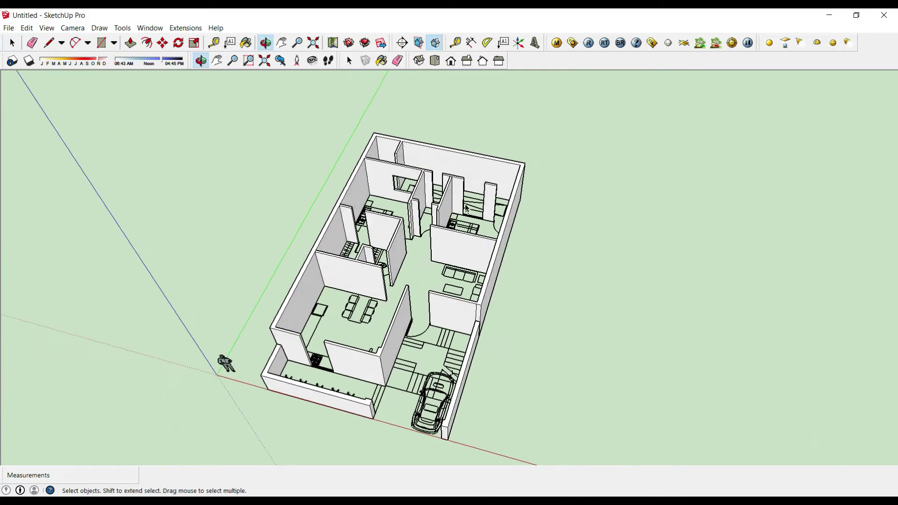
pyautogui.scroll(5, 377, 159)
pyautogui.scroll(2, 363, 254)
pyautogui.moveTo(363, 262); pyautogui.dragTo(363, 254, button='middle')
pyautogui.scroll(-3, 363, 254)
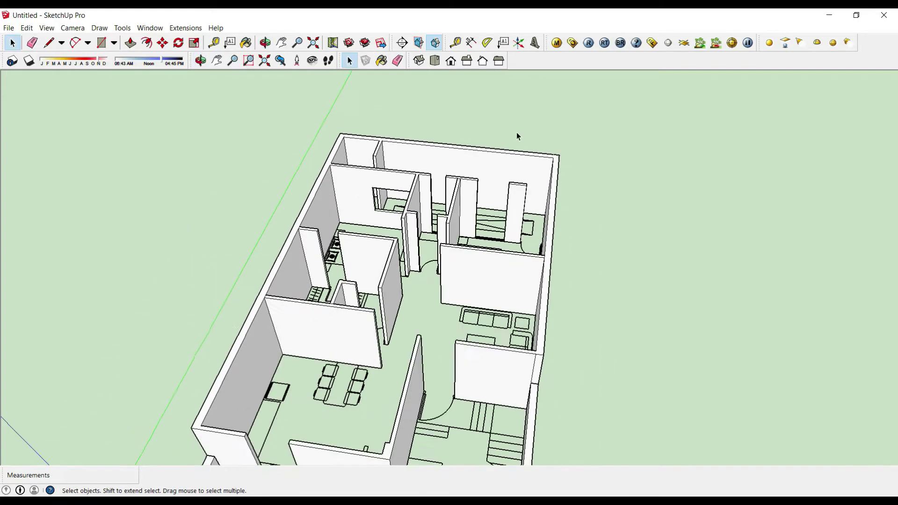
pyautogui.scroll(-3, 364, 254)
pyautogui.moveTo(364, 403); pyautogui.dragTo(374, 384, button='middle')
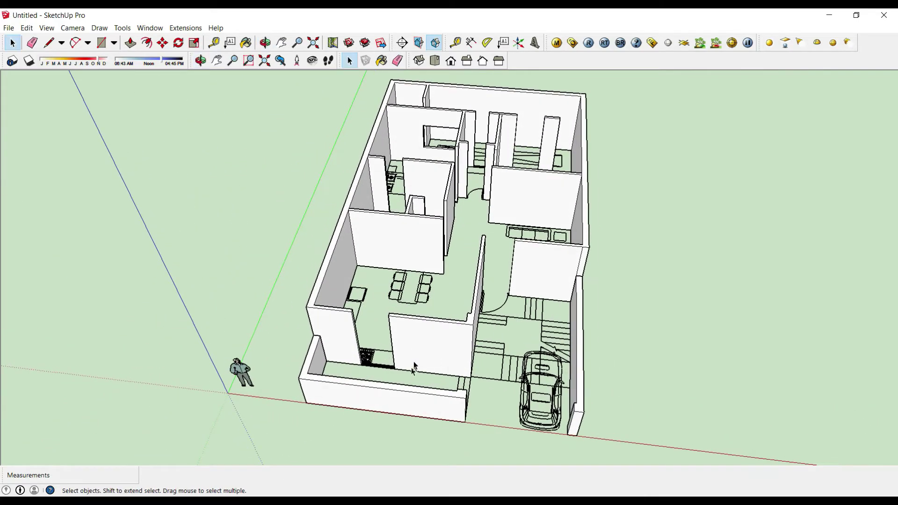
pyautogui.moveTo(434, 446)
pyautogui.mouseDown(button='middle')
pyautogui.moveTo(476, 315)
pyautogui.moveTo(476, 336)
pyautogui.mouseUp(button='middle')
pyautogui.scroll(3, 376, 368)
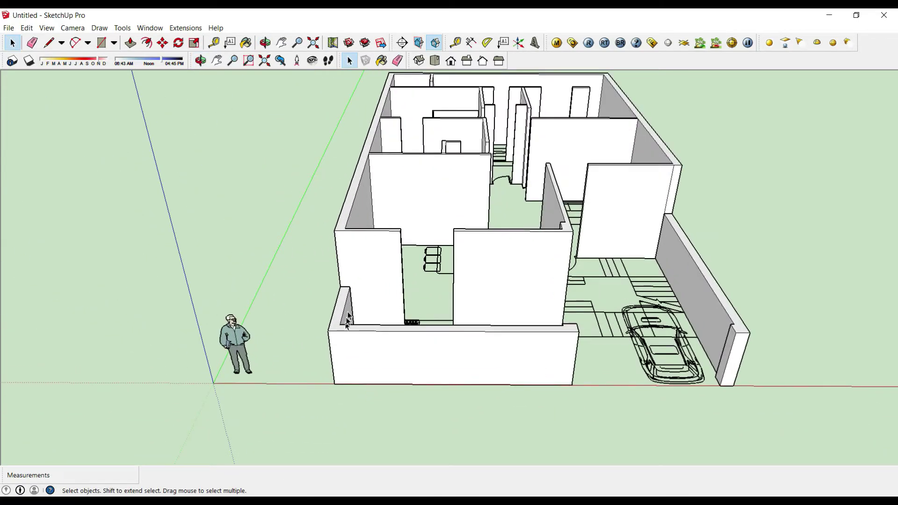
pyautogui.click(387, 270)
pyautogui.moveTo(388, 270)
pyautogui.mouseDown(button='middle')
pyautogui.moveTo(415, 276)
pyautogui.moveTo(275, 250)
pyautogui.moveTo(372, 272)
pyautogui.moveTo(530, 138)
pyautogui.mouseUp(button='middle')
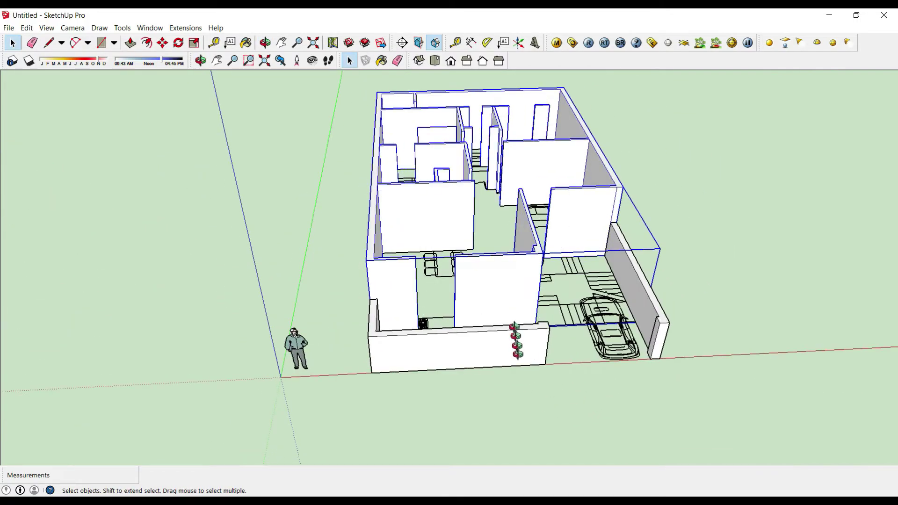
pyautogui.moveTo(516, 342)
pyautogui.mouseDown(button='middle')
pyautogui.moveTo(365, 305)
pyautogui.moveTo(426, 369)
pyautogui.moveTo(387, 384)
pyautogui.mouseUp(button='middle')
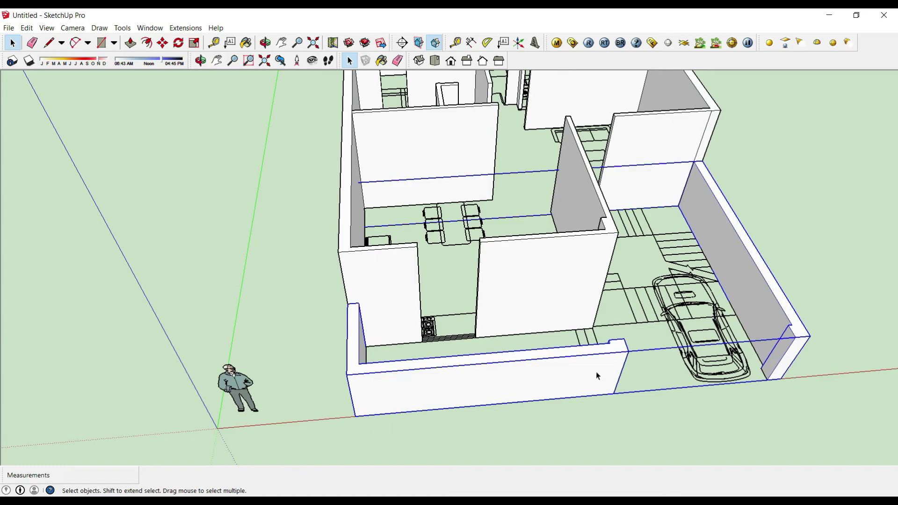
pyautogui.moveTo(598, 376); pyautogui.dragTo(692, 399, button='middle')
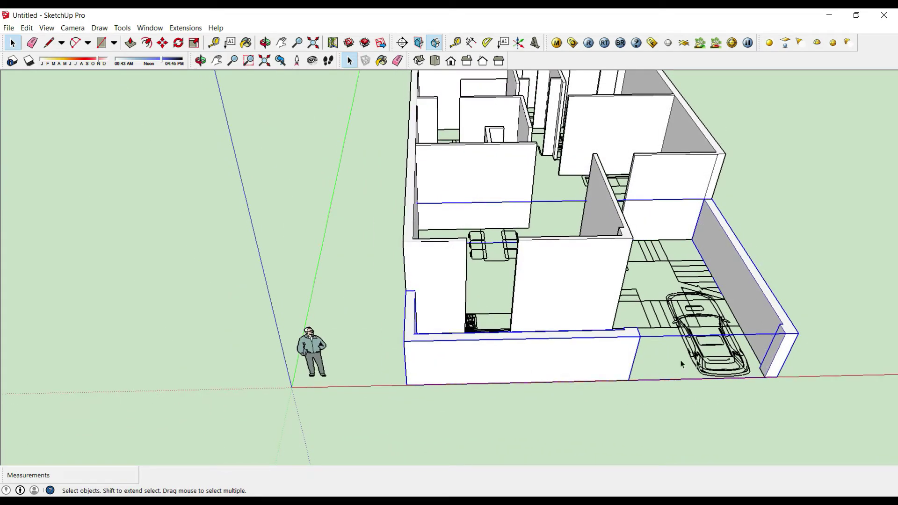
pyautogui.moveTo(457, 188); pyautogui.dragTo(501, 200, button='middle')
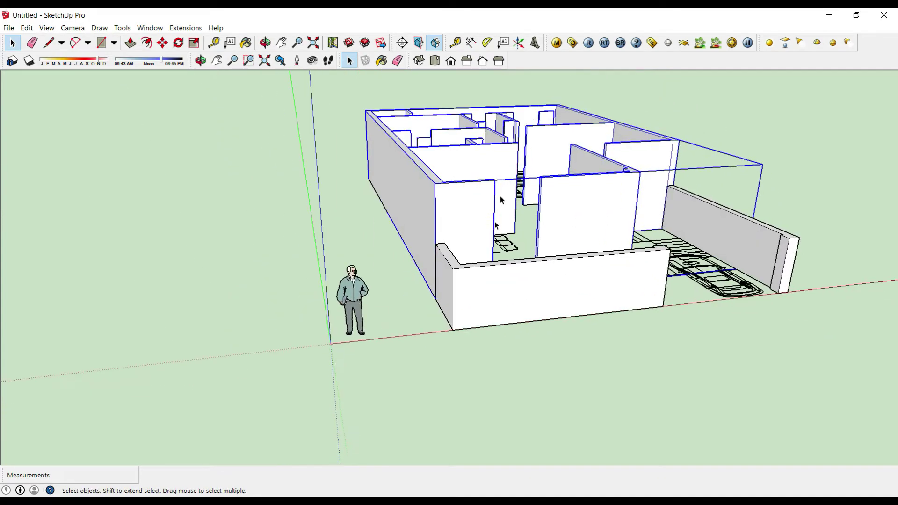
pyautogui.moveTo(505, 307)
pyautogui.mouseDown(button='middle')
pyautogui.moveTo(397, 313)
pyautogui.moveTo(373, 290)
pyautogui.moveTo(385, 364)
pyautogui.mouseUp(button='middle')
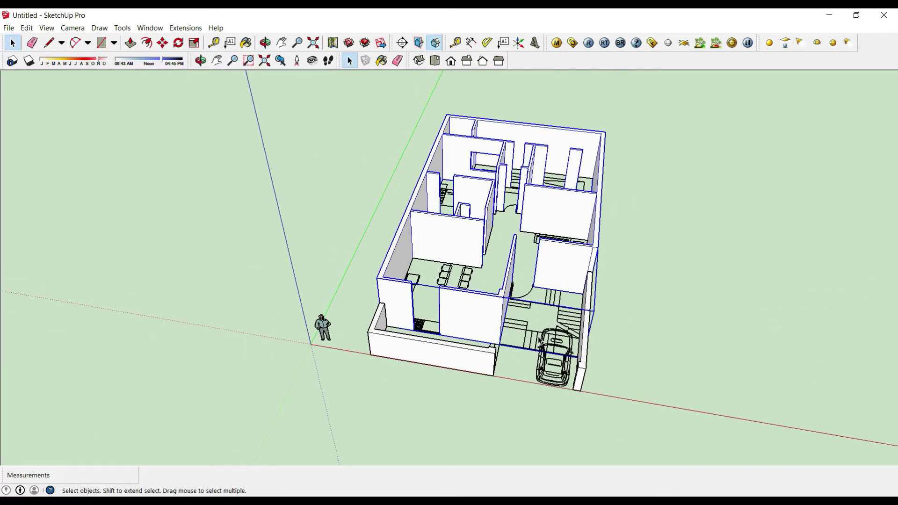
pyautogui.moveTo(540, 340); pyautogui.dragTo(391, 236, button='middle')
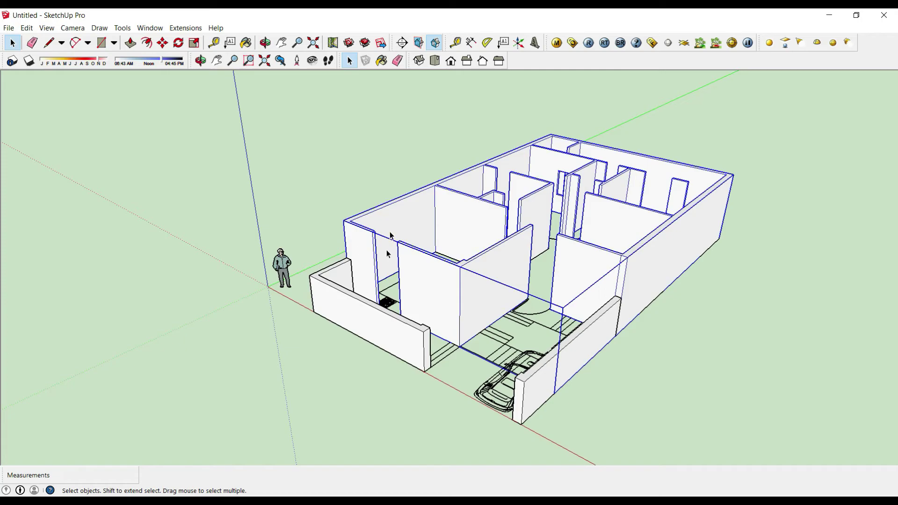
pyautogui.moveTo(407, 322); pyautogui.dragTo(505, 391, button='middle')
pyautogui.moveTo(468, 354); pyautogui.dragTo(515, 375, button='middle')
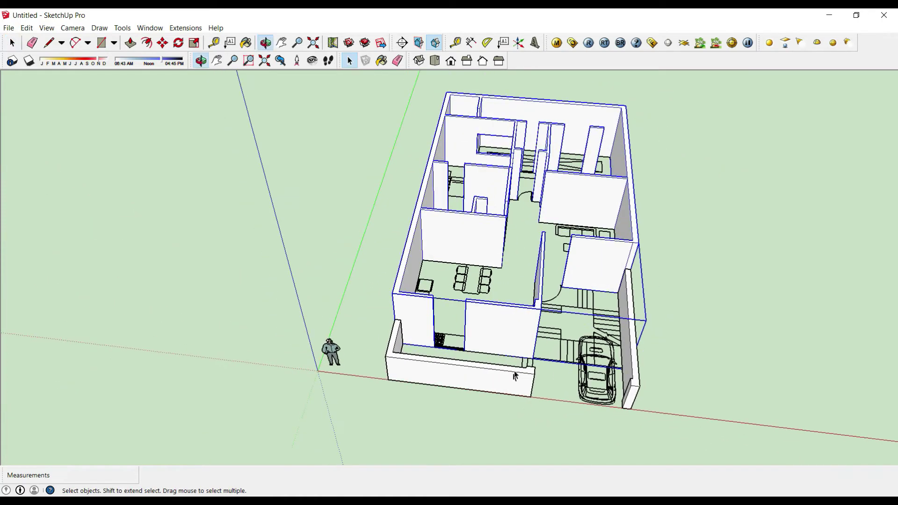
pyautogui.moveTo(545, 281)
pyautogui.mouseDown(button='middle')
pyautogui.moveTo(510, 345)
pyautogui.moveTo(531, 225)
pyautogui.mouseUp(button='middle')
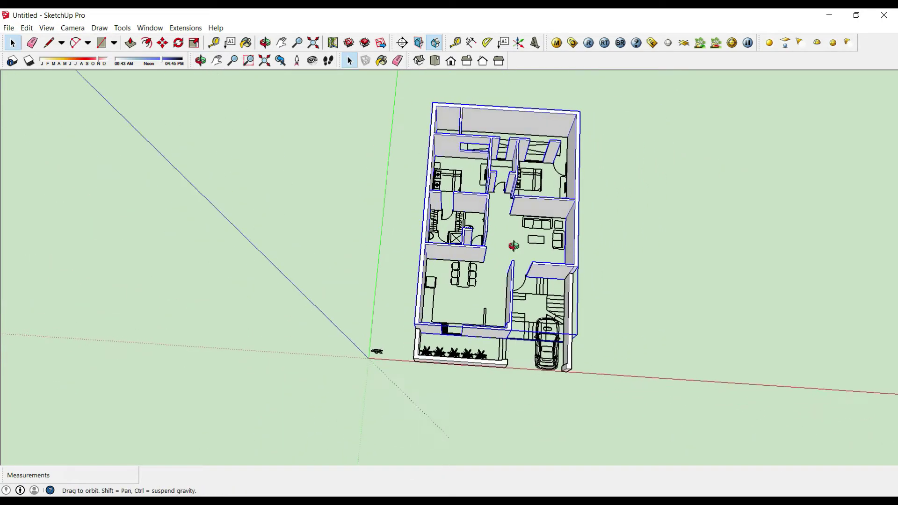
pyautogui.scroll(3, 531, 224)
pyautogui.scroll(3, 531, 224)
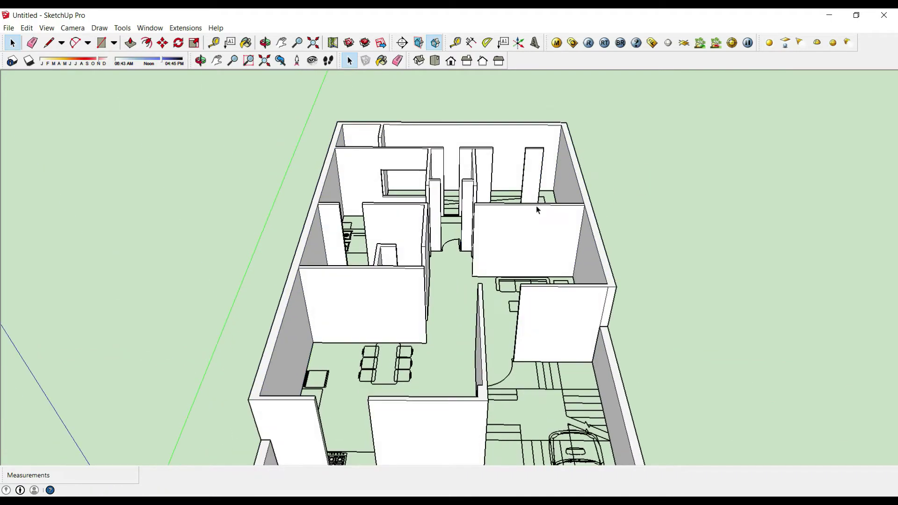
pyautogui.moveTo(509, 226); pyautogui.dragTo(510, 210, button='middle')
pyautogui.scroll(-5, 473, 249)
pyautogui.moveTo(473, 249)
pyautogui.mouseDown(button='middle')
pyautogui.moveTo(441, 369)
pyautogui.moveTo(425, 153)
pyautogui.mouseUp(button='middle')
pyautogui.scroll(5, 473, 249)
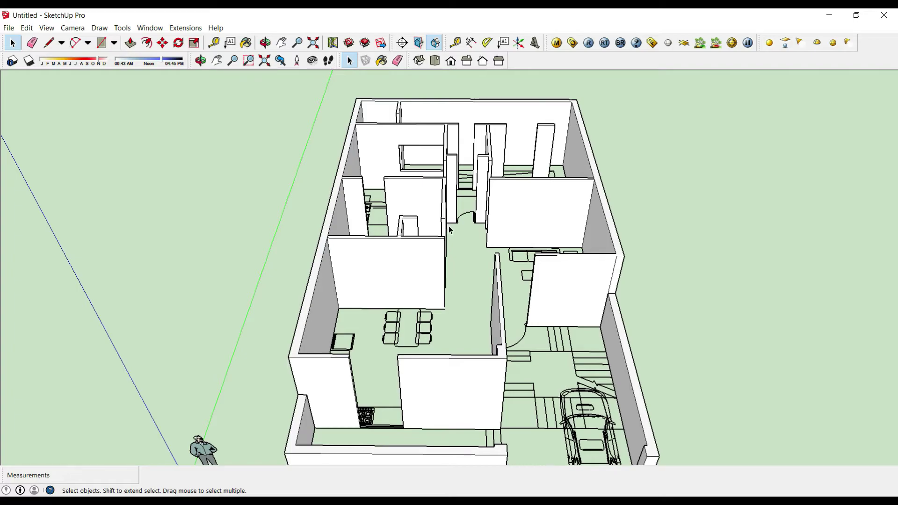
# Orbit over the living, dining, stair and bedroom areas to inspect the walls
pyautogui.scroll(3, 448, 226)
pyautogui.scroll(3, 428, 408)
pyautogui.moveTo(505, 432); pyautogui.dragTo(491, 328, button='middle')
pyautogui.scroll(3, 513, 265)
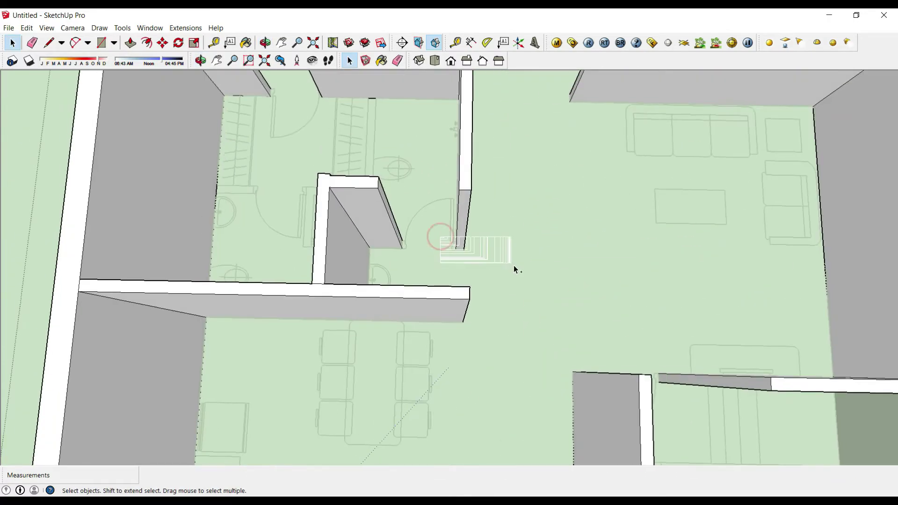
pyautogui.moveTo(411, 234)
pyautogui.mouseDown(button='middle')
pyautogui.moveTo(507, 135)
pyautogui.moveTo(506, 279)
pyautogui.mouseUp(button='middle')
pyautogui.scroll(3, 403, 229)
pyautogui.scroll(-3, 252, 220)
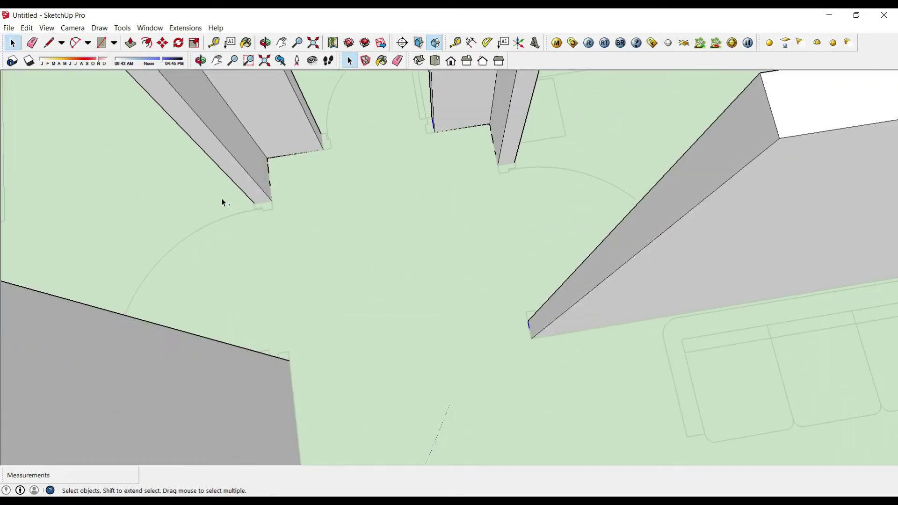
pyautogui.moveTo(221, 201)
pyautogui.mouseDown(button='middle')
pyautogui.moveTo(488, 315)
pyautogui.moveTo(532, 196)
pyautogui.mouseUp(button='middle')
pyautogui.scroll(3, 287, 229)
pyautogui.scroll(3, 409, 194)
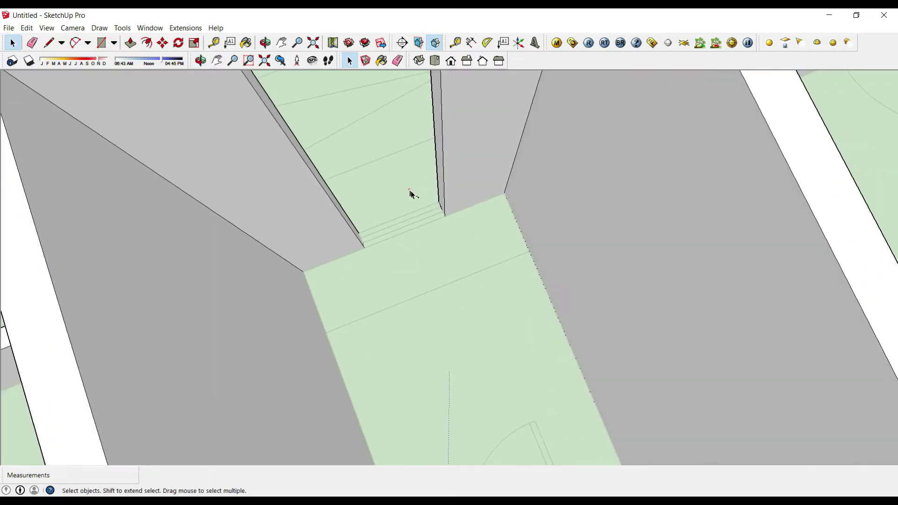
pyautogui.scroll(-3, 363, 106)
pyautogui.scroll(-5, 404, 318)
pyautogui.scroll(6, 409, 287)
# Copy a wall edge 4' up with Move+Ctrl to mark a window opening
pyautogui.press('m')
pyautogui.click(410, 286)
pyautogui.press('ctrl')
pyautogui.scroll(2, 416, 280)
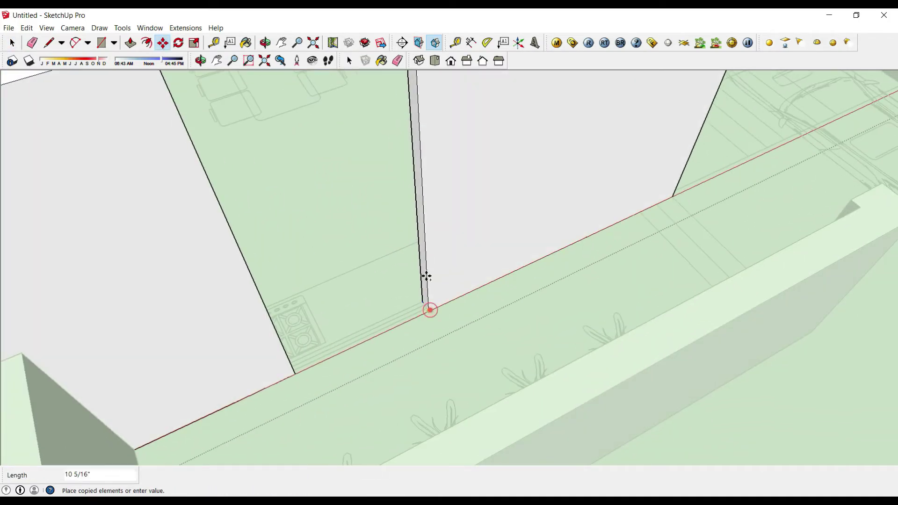
pyautogui.write("'")
pyautogui.press('Return')
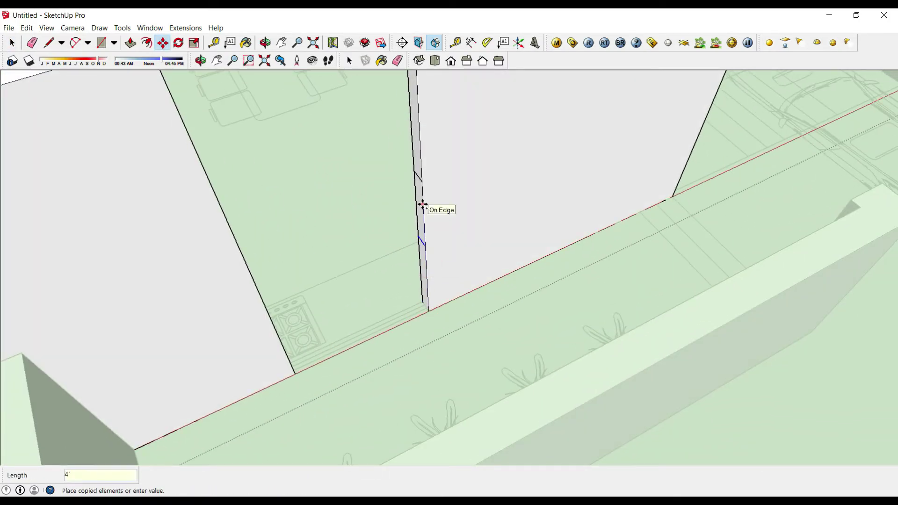
pyautogui.press('Return')
pyautogui.scroll(-5, 445, 285)
# Push the window face through the wall to cut the opening
pyautogui.press('space')
pyautogui.press('p')
pyautogui.scroll(4, 374, 361)
pyautogui.click(450, 350)
pyautogui.press('e')
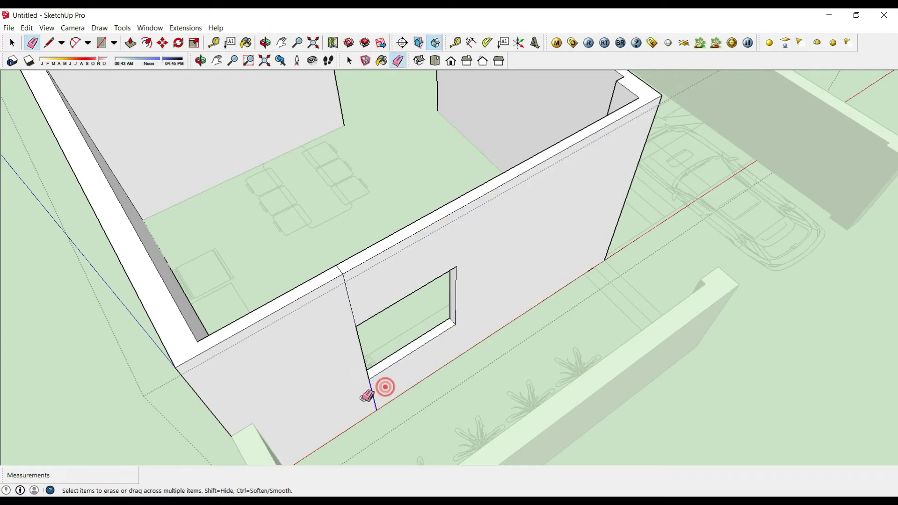
pyautogui.press('super')
pyautogui.press('Escape')
pyautogui.scroll(-5, 385, 303)
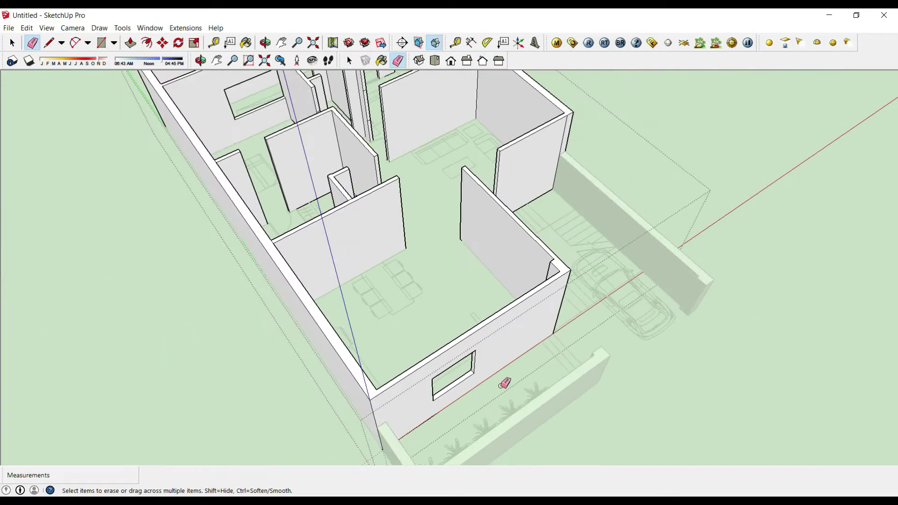
pyautogui.scroll(3, 491, 360)
pyautogui.scroll(3, 545, 200)
# Push away the thin leftover sliver face beside the new opening
pyautogui.press('p')
pyautogui.scroll(2, 465, 136)
pyautogui.moveTo(464, 136); pyautogui.dragTo(401, 190)
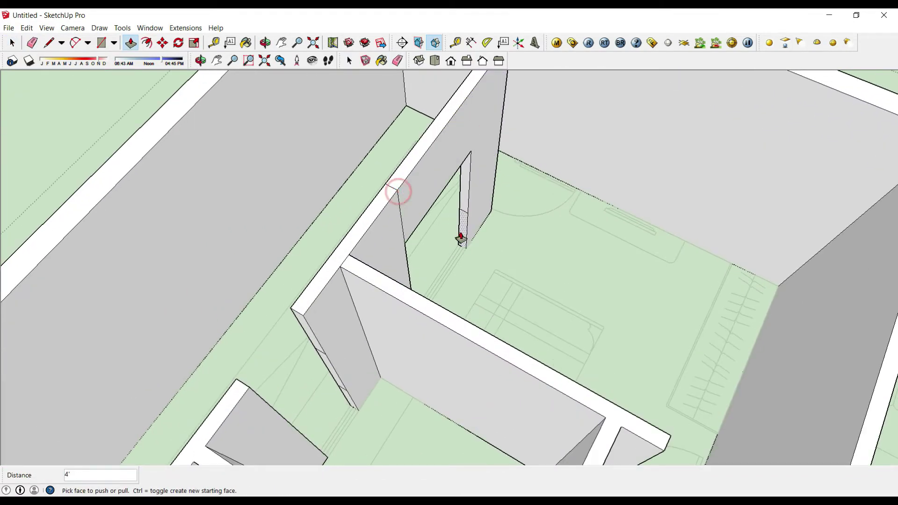
pyautogui.press('e')
pyautogui.moveTo(401, 227)
pyautogui.mouseDown(button='middle')
pyautogui.moveTo(373, 282)
pyautogui.moveTo(375, 91)
pyautogui.mouseUp(button='middle')
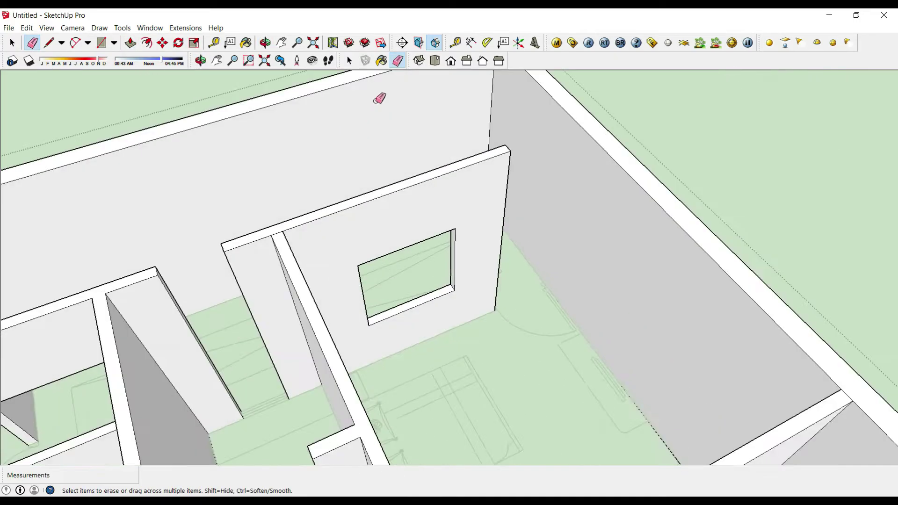
pyautogui.scroll(-3, 301, 335)
pyautogui.scroll(4, 261, 431)
# Push/Pull the short wall's end face into place
pyautogui.press('p')
pyautogui.click(229, 363)
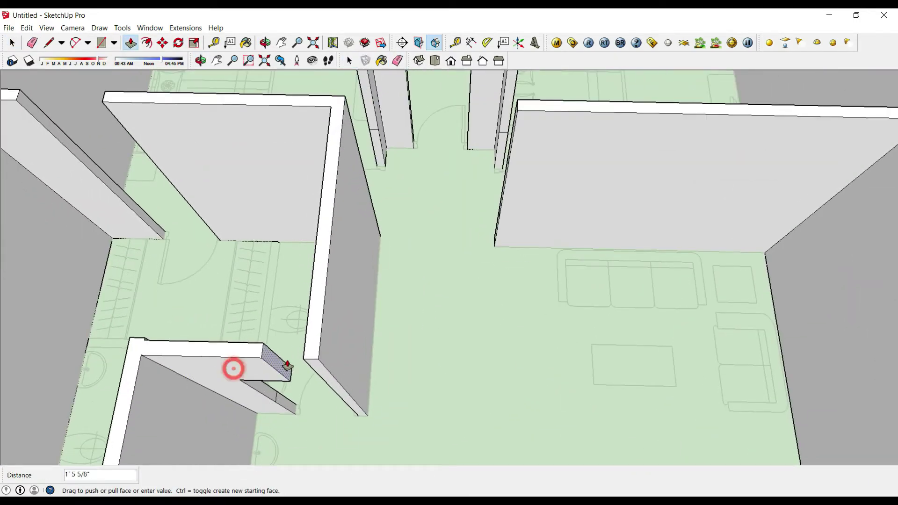
pyautogui.scroll(-4, 535, 393)
pyautogui.moveTo(536, 393); pyautogui.dragTo(537, 350, button='middle')
pyautogui.scroll(4, 538, 351)
pyautogui.press('space')
pyautogui.click(522, 332)
# Copy an edge onto another wall and push the marked face through
pyautogui.press('m')
pyautogui.scroll(2, 565, 360)
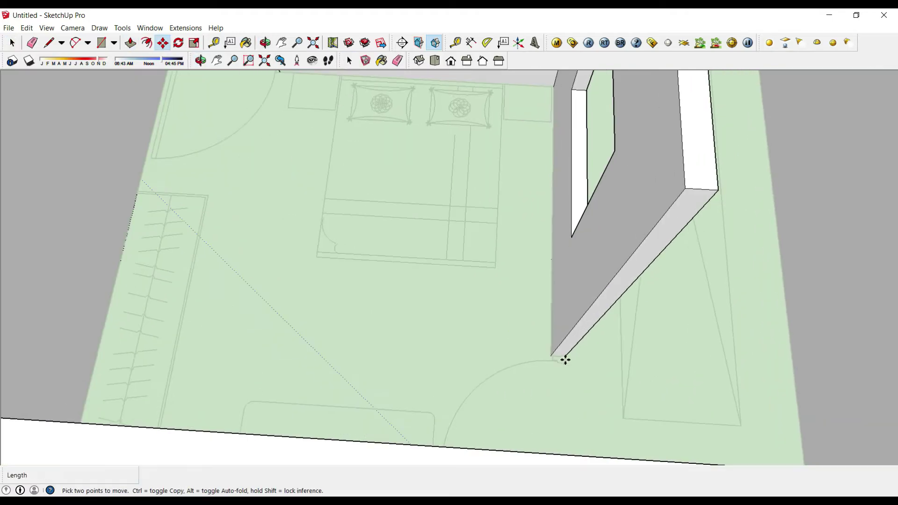
pyautogui.click(577, 347)
pyautogui.press('p')
pyautogui.moveTo(632, 251); pyautogui.dragTo(568, 415)
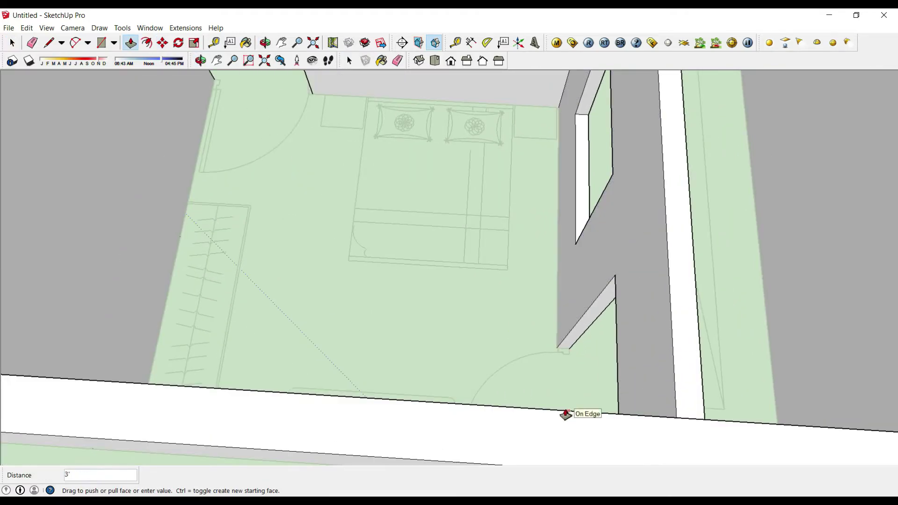
pyautogui.press('e')
pyautogui.moveTo(646, 375); pyautogui.dragTo(649, 266, button='middle')
pyautogui.scroll(5, 648, 265)
# Push the doorway face through its wall to open the doorway
pyautogui.press('p')
pyautogui.scroll(2, 508, 235)
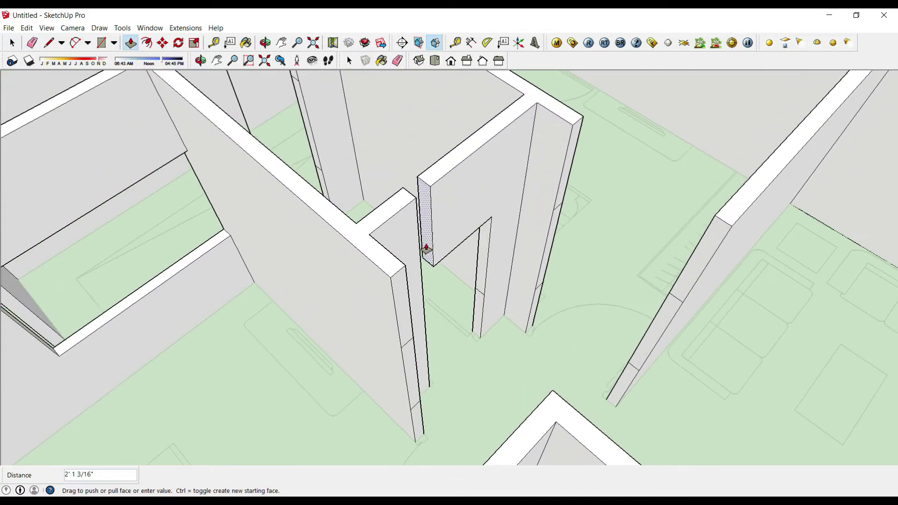
pyautogui.moveTo(402, 305); pyautogui.dragTo(517, 399, button='middle')
pyautogui.press('e')
pyautogui.scroll(3, 520, 289)
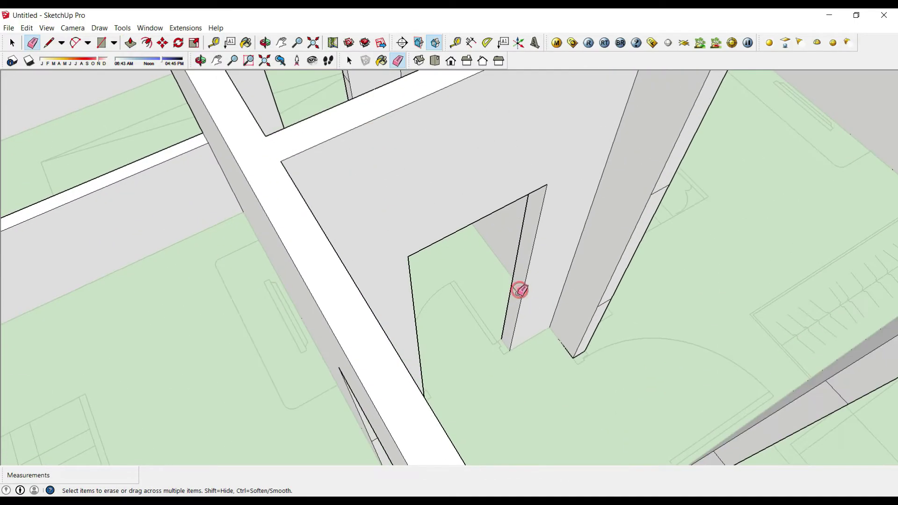
pyautogui.moveTo(520, 288)
pyautogui.mouseDown(button='middle')
pyautogui.moveTo(527, 133)
pyautogui.moveTo(578, 281)
pyautogui.mouseUp(button='middle')
pyautogui.press('space')
pyautogui.press('p')
pyautogui.moveTo(502, 164); pyautogui.dragTo(465, 241)
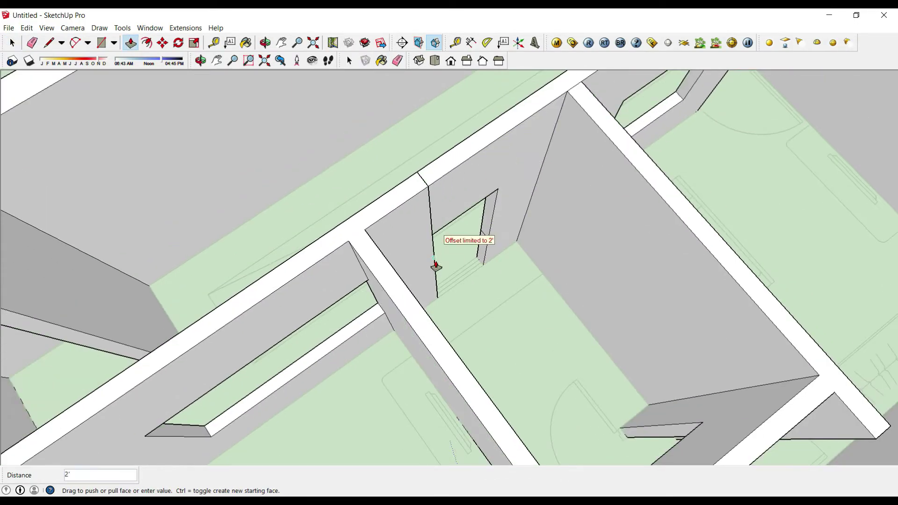
pyautogui.press('space')
pyautogui.moveTo(465, 241)
pyautogui.mouseDown(button='middle')
pyautogui.moveTo(503, 198)
pyautogui.moveTo(477, 184)
pyautogui.mouseUp(button='middle')
pyautogui.scroll(5, 551, 236)
pyautogui.scroll(-1, 511, 148)
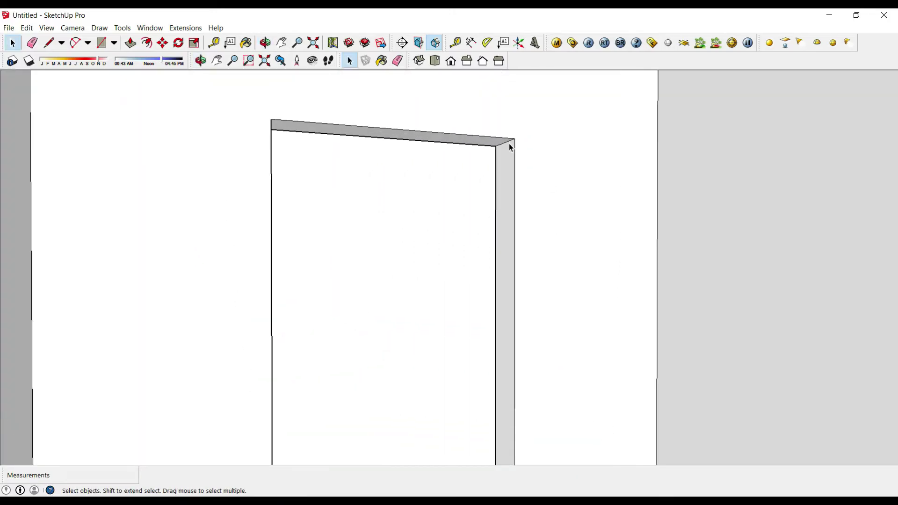
pyautogui.scroll(-5, 531, 168)
# Push a wall face down to meet the outer wall
pyautogui.moveTo(531, 168); pyautogui.dragTo(529, 391, button='middle')
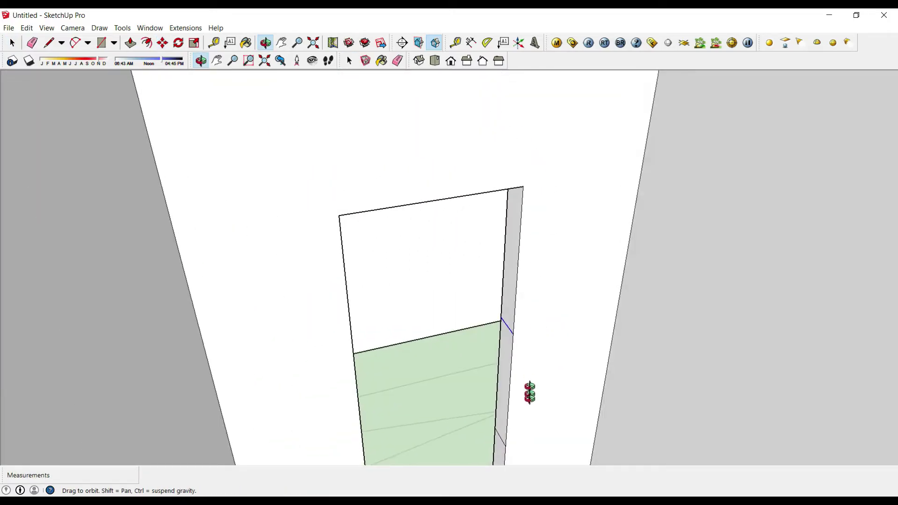
pyautogui.press('space')
pyautogui.press('p')
pyautogui.scroll(-5, 361, 412)
pyautogui.press('space')
pyautogui.moveTo(431, 155); pyautogui.dragTo(366, 270, button='middle')
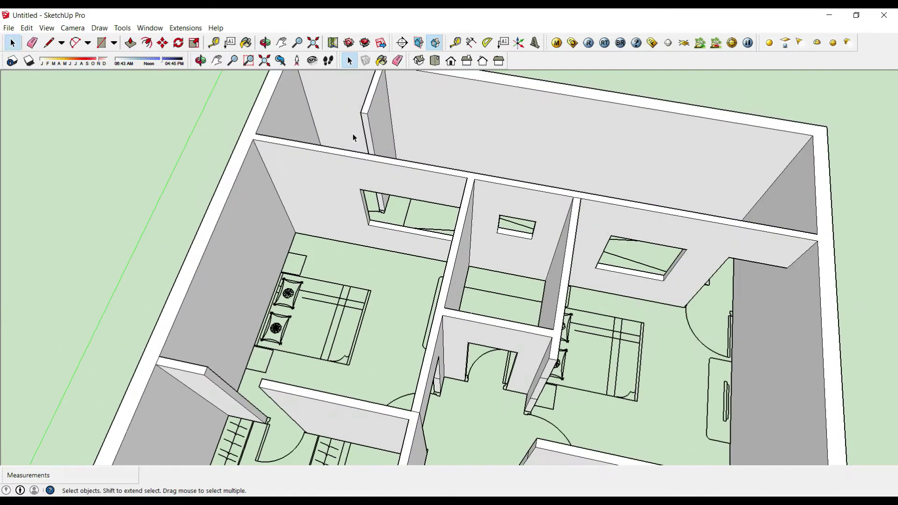
pyautogui.scroll(5, 365, 271)
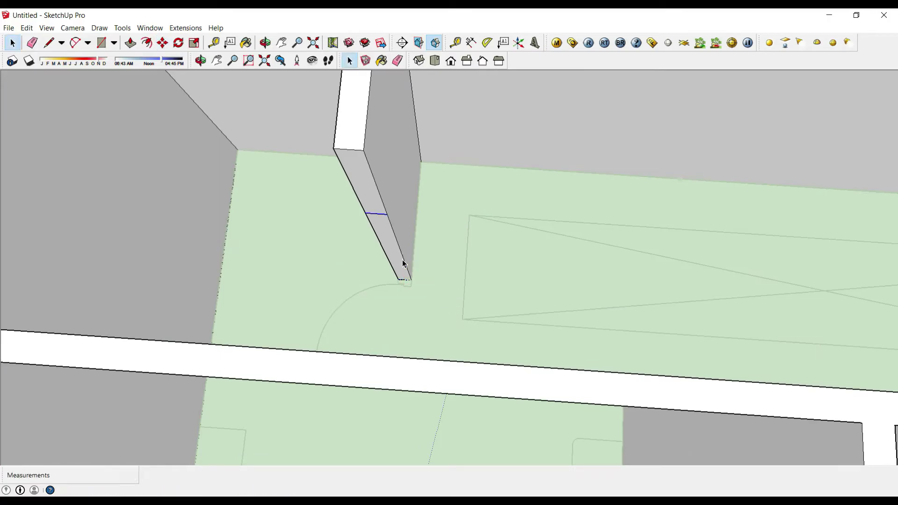
pyautogui.press('p')
pyautogui.moveTo(404, 263); pyautogui.dragTo(441, 365)
# Push another doorway wall's end face outward
pyautogui.press('e')
pyautogui.scroll(-5, 335, 347)
pyautogui.scroll(5, 475, 280)
pyautogui.moveTo(475, 281)
pyautogui.mouseDown(button='middle')
pyautogui.moveTo(491, 391)
pyautogui.moveTo(483, 394)
pyautogui.mouseUp(button='middle')
pyautogui.press('space')
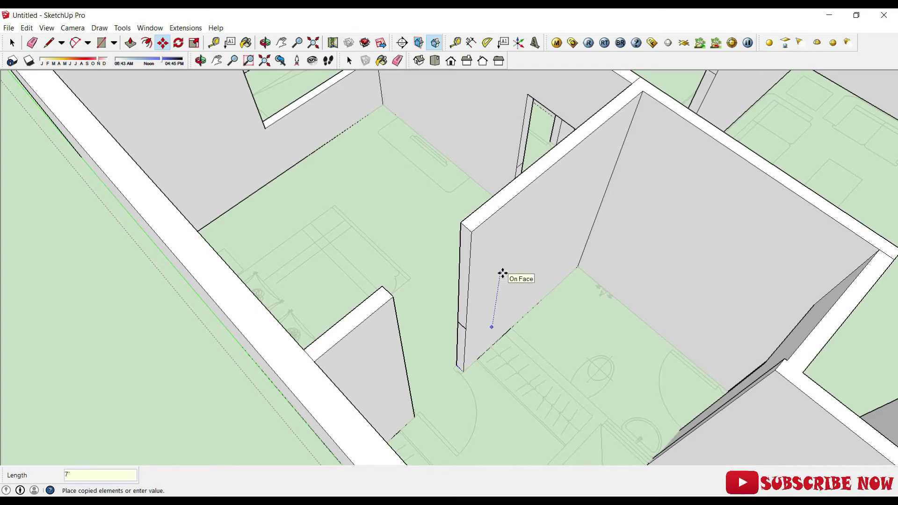
pyautogui.moveTo(462, 260); pyautogui.dragTo(399, 321)
# Draw an L-shaped rectangle outline and raise it into new wall strips
pyautogui.press('e')
pyautogui.scroll(-5, 345, 266)
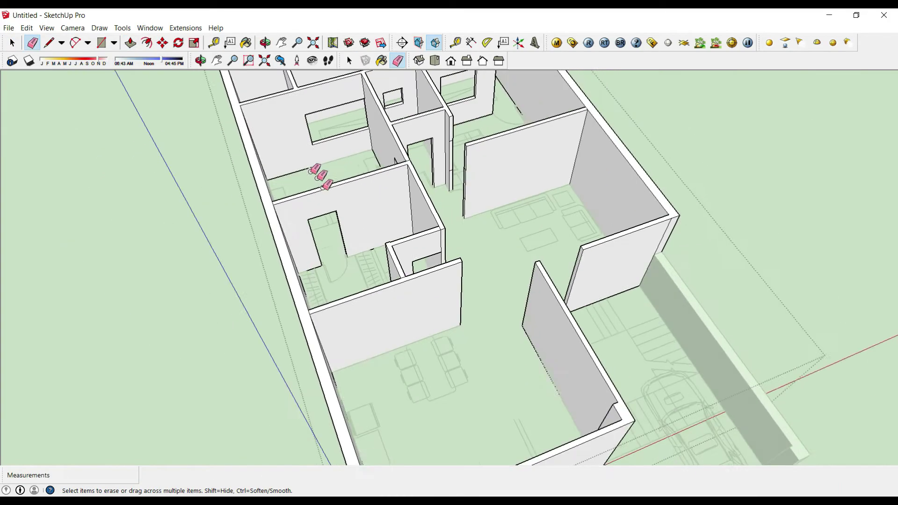
pyautogui.moveTo(321, 177)
pyautogui.mouseDown(button='middle')
pyautogui.moveTo(134, 457)
pyautogui.moveTo(635, 290)
pyautogui.mouseUp(button='middle')
pyautogui.scroll(5, 388, 175)
pyautogui.press('r')
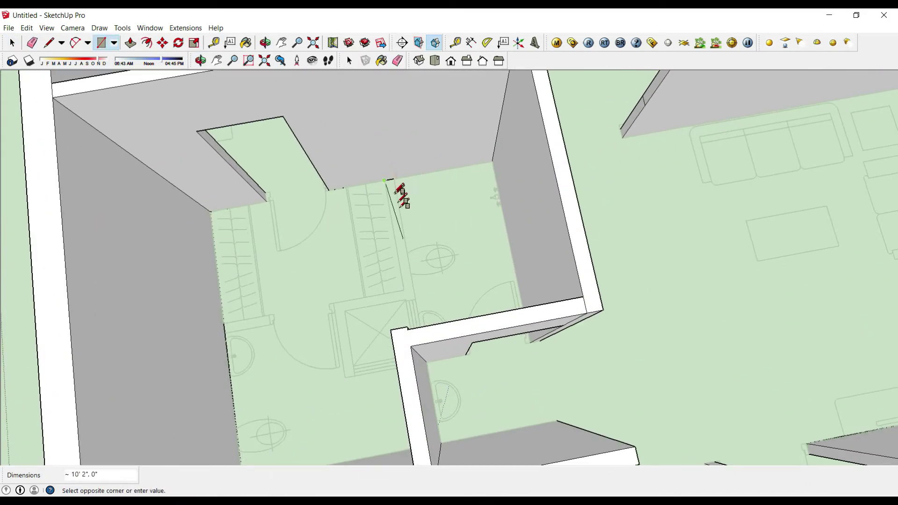
pyautogui.click(405, 290)
pyautogui.scroll(2, 407, 299)
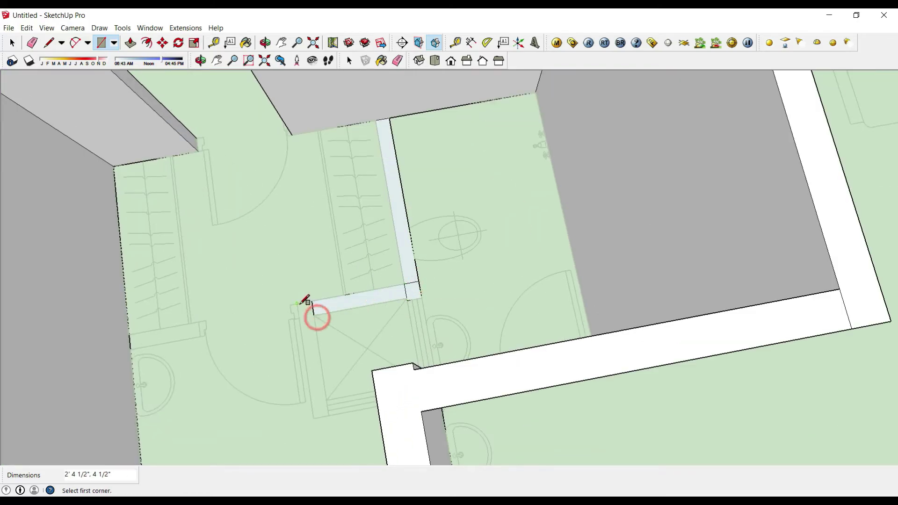
pyautogui.click(344, 402)
pyautogui.moveTo(345, 412); pyautogui.dragTo(468, 215, button='middle')
pyautogui.press('p')
pyautogui.moveTo(436, 377); pyautogui.dragTo(442, 259, button='middle')
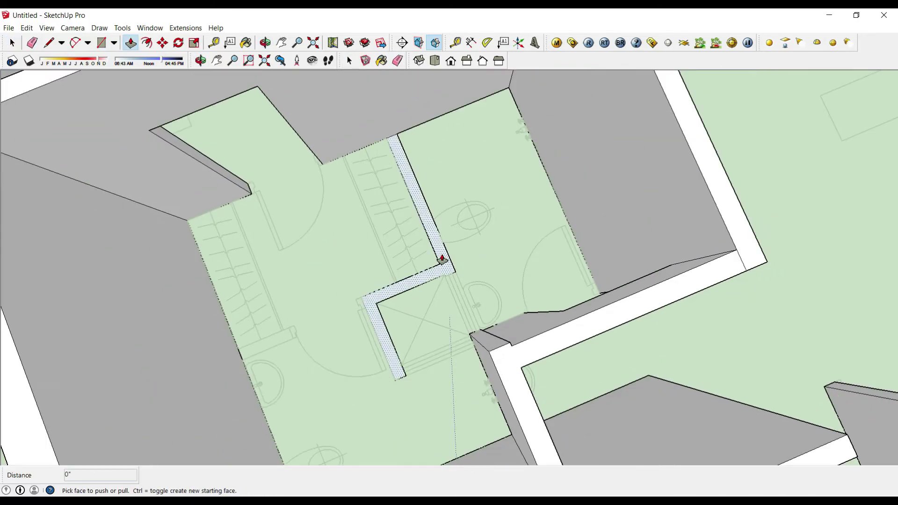
pyautogui.moveTo(442, 259); pyautogui.dragTo(467, 391)
# Copy an edge onto a wall and push the marked wall face
pyautogui.press('e')
pyautogui.scroll(-3, 481, 175)
pyautogui.scroll(1, 545, 426)
pyautogui.moveTo(546, 425); pyautogui.dragTo(405, 345, button='middle')
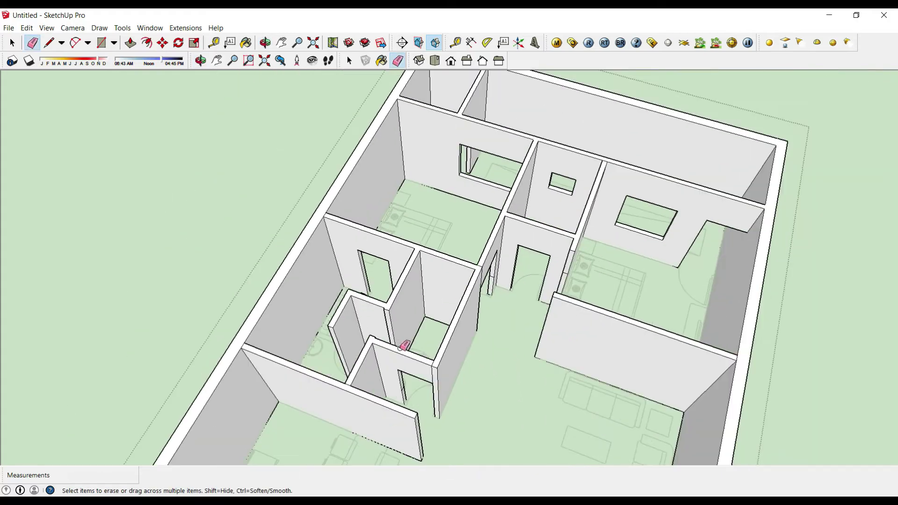
pyautogui.press('space')
pyautogui.scroll(2, 401, 347)
pyautogui.scroll(3, 415, 376)
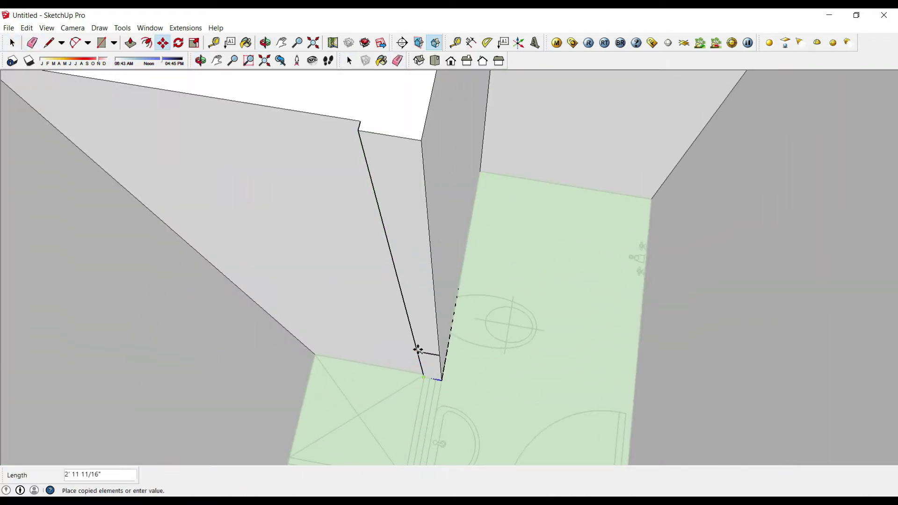
pyautogui.click(418, 350)
pyautogui.press('p')
pyautogui.click(423, 222)
pyautogui.scroll(-5, 423, 222)
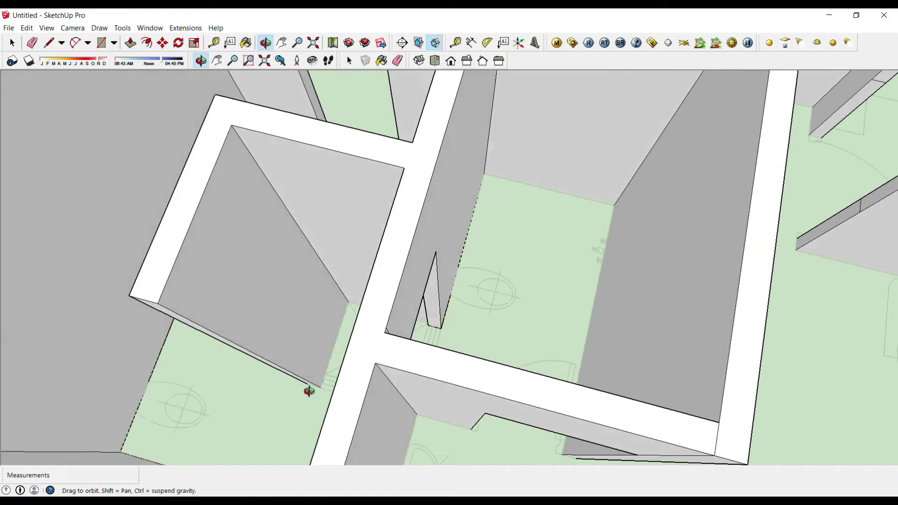
# Select the opening's lower edge and try moving it, then cancel
pyautogui.press('e')
pyautogui.scroll(5, 477, 272)
pyautogui.scroll(3, 478, 272)
pyautogui.press('space')
pyautogui.scroll(3, 542, 367)
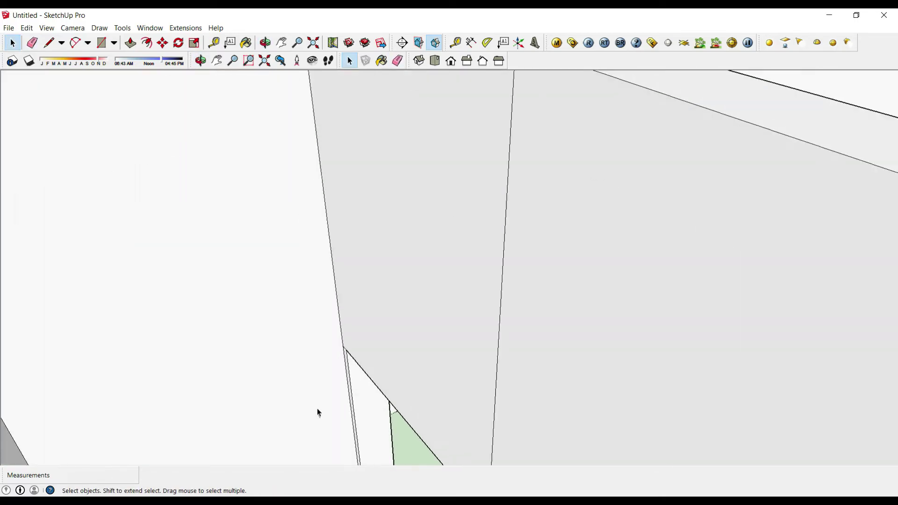
pyautogui.scroll(2, 317, 412)
pyautogui.click(382, 330)
pyautogui.press('m')
pyautogui.scroll(2, 375, 412)
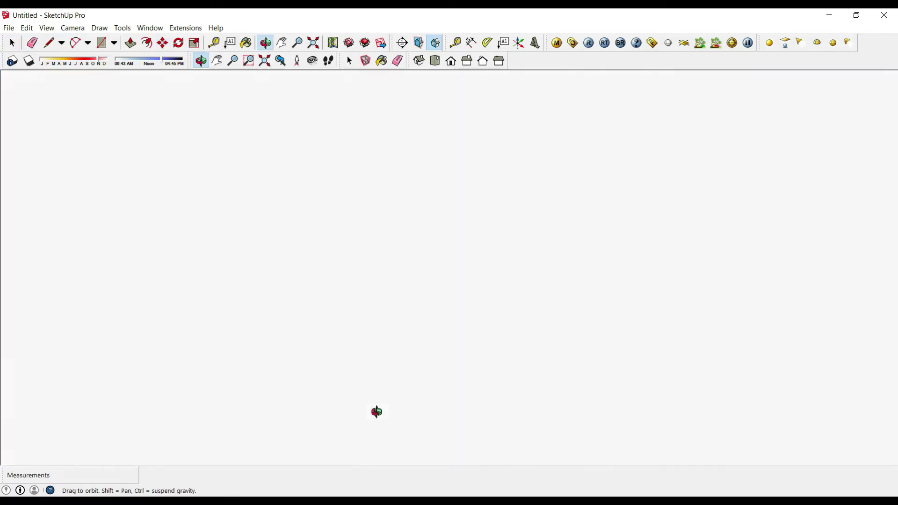
pyautogui.scroll(-4, 393, 156)
pyautogui.scroll(-3, 447, 175)
pyautogui.press('space')
pyautogui.scroll(2, 422, 350)
pyautogui.press('p')
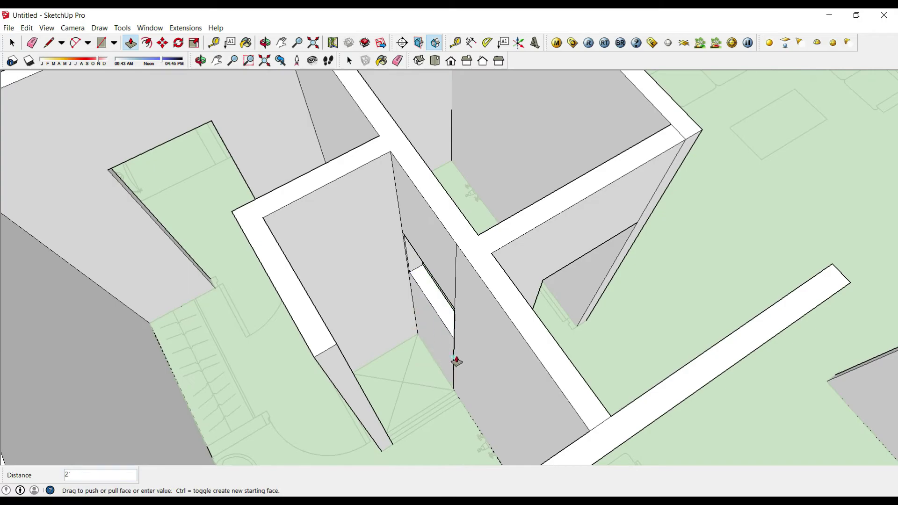
pyautogui.press('space')
pyautogui.moveTo(371, 341); pyautogui.dragTo(305, 383, button='middle')
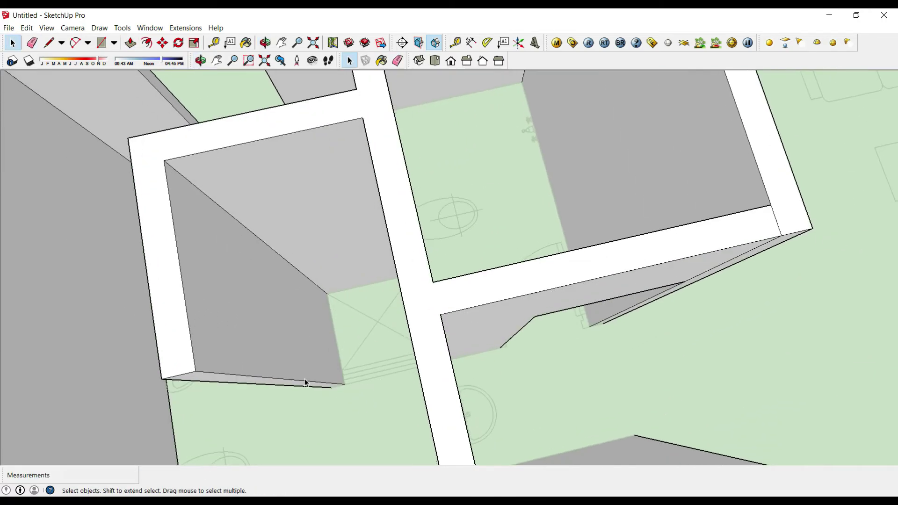
# Copy the doorway's bottom edge 2' up and close the wall above the doorway
pyautogui.click(315, 349)
pyautogui.press('space')
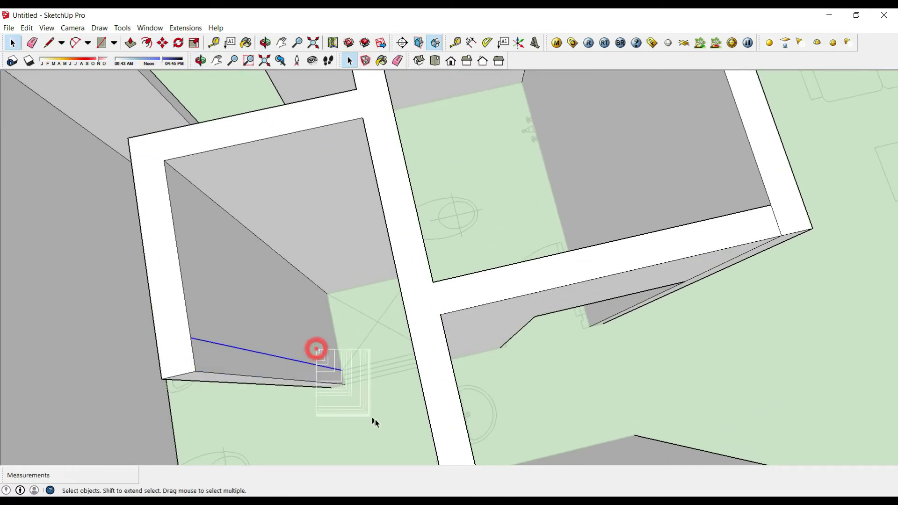
pyautogui.press('m')
pyautogui.scroll(3, 336, 366)
pyautogui.moveTo(318, 364); pyautogui.dragTo(370, 326, button='middle')
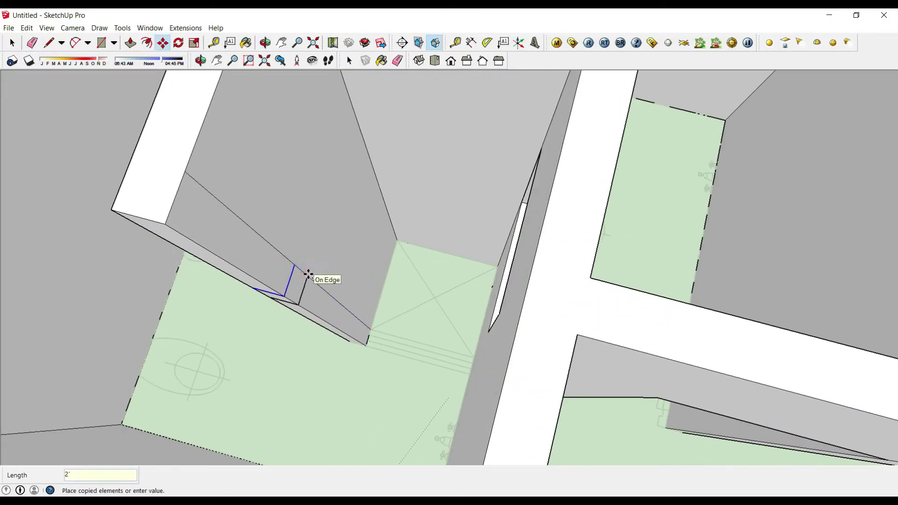
pyautogui.click(278, 268)
pyautogui.click(506, 387)
pyautogui.moveTo(341, 316); pyautogui.dragTo(321, 262, button='middle')
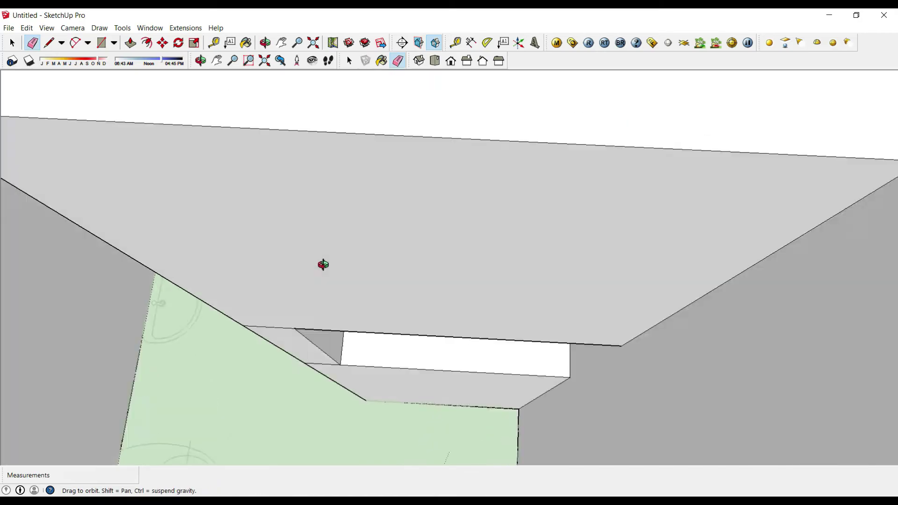
pyautogui.press('e')
pyautogui.scroll(-5, 309, 365)
pyautogui.moveTo(469, 201)
pyautogui.mouseDown(button='middle')
pyautogui.moveTo(169, 215)
pyautogui.moveTo(101, 171)
pyautogui.moveTo(461, 425)
pyautogui.moveTo(469, 280)
pyautogui.moveTo(700, 253)
pyautogui.moveTo(630, 212)
pyautogui.mouseUp(button='middle')
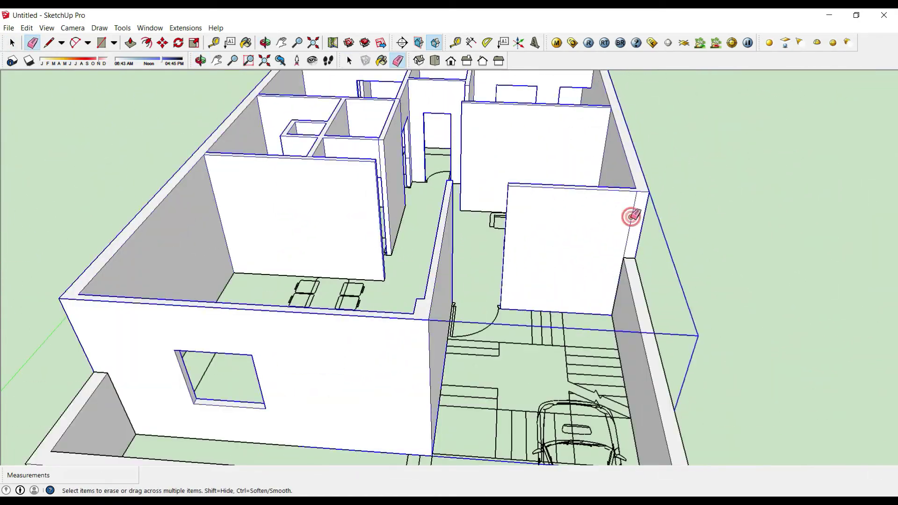
# Raise the short wall face beside the sofa area 3' 6" and zoom out to the whole house
pyautogui.press('m')
pyautogui.scroll(3, 518, 373)
pyautogui.scroll(3, 516, 390)
pyautogui.keyDown('ctrl'); pyautogui.click(516, 390); pyautogui.keyUp('ctrl')
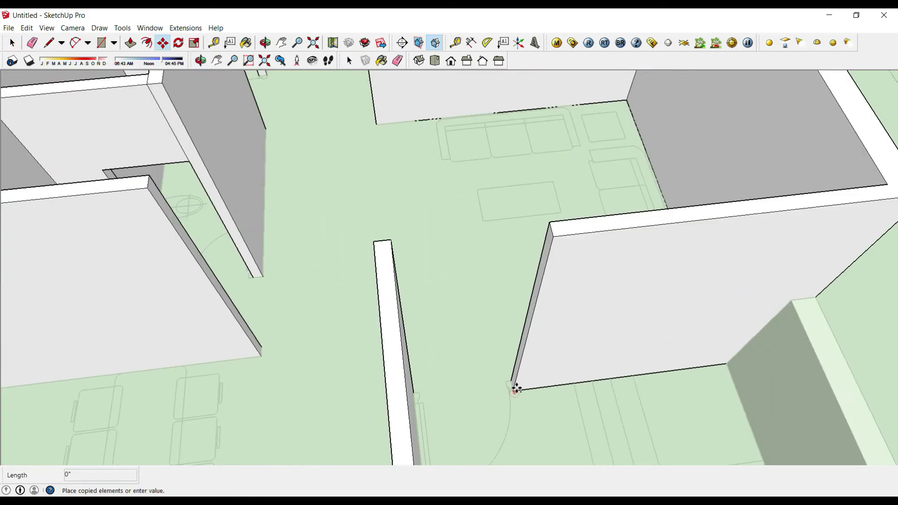
pyautogui.scroll(-5, 407, 251)
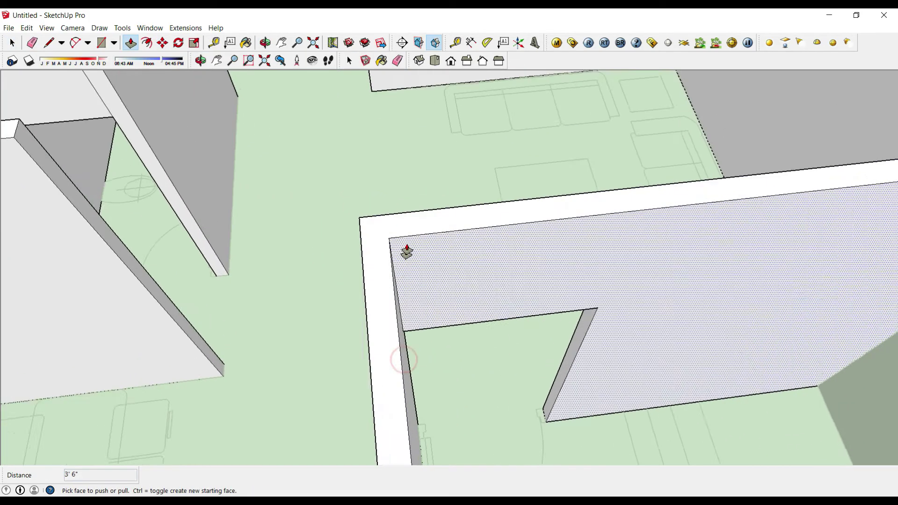
pyautogui.scroll(-5, 390, 210)
pyautogui.moveTo(389, 211); pyautogui.dragTo(437, 117, button='middle')
pyautogui.scroll(10, 672, 300)
pyautogui.moveTo(672, 300)
pyautogui.mouseDown(button='middle')
pyautogui.moveTo(535, 190)
pyautogui.moveTo(249, 407)
pyautogui.mouseUp(button='middle')
pyautogui.click(322, 300)
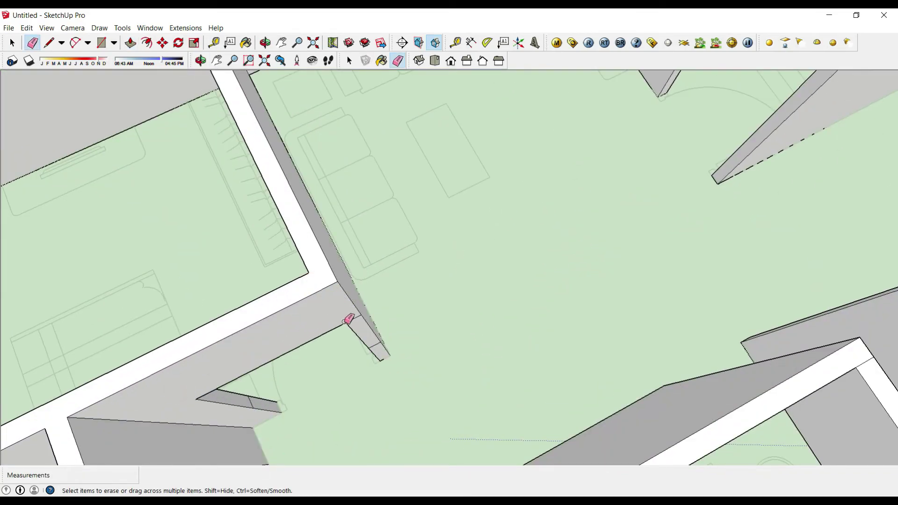
pyautogui.moveTo(436, 372); pyautogui.dragTo(329, 321, button='middle')
pyautogui.scroll(-5, 531, 337)
pyautogui.moveTo(531, 337); pyautogui.dragTo(575, 336, button='middle')
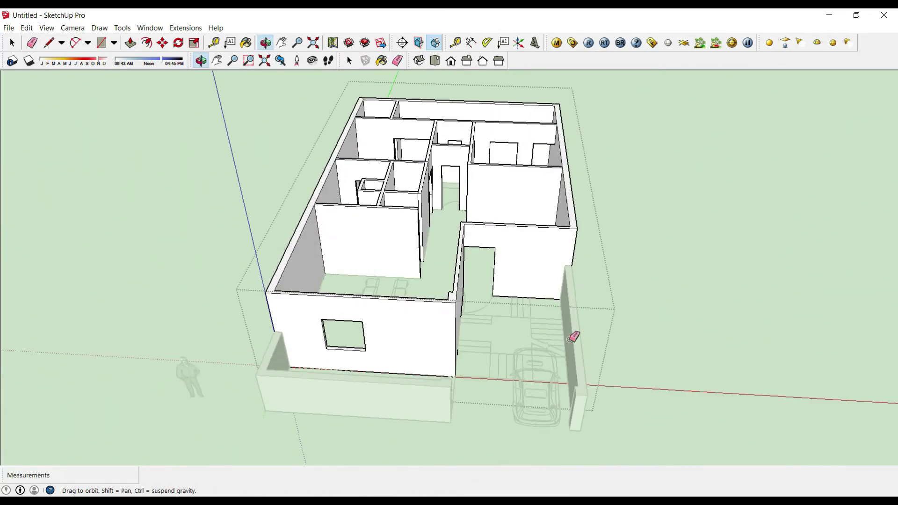
pyautogui.scroll(-2, 526, 248)
pyautogui.press('space')
pyautogui.moveTo(527, 248)
pyautogui.mouseDown(button='middle')
pyautogui.moveTo(481, 311)
pyautogui.moveTo(474, 305)
pyautogui.moveTo(387, 453)
pyautogui.moveTo(433, 347)
pyautogui.moveTo(437, 299)
pyautogui.mouseUp(button='middle')
pyautogui.scroll(3, 474, 305)
pyautogui.scroll(3, 440, 347)
pyautogui.scroll(3, 359, 166)
pyautogui.moveTo(360, 166); pyautogui.dragTo(367, 207, button='middle')
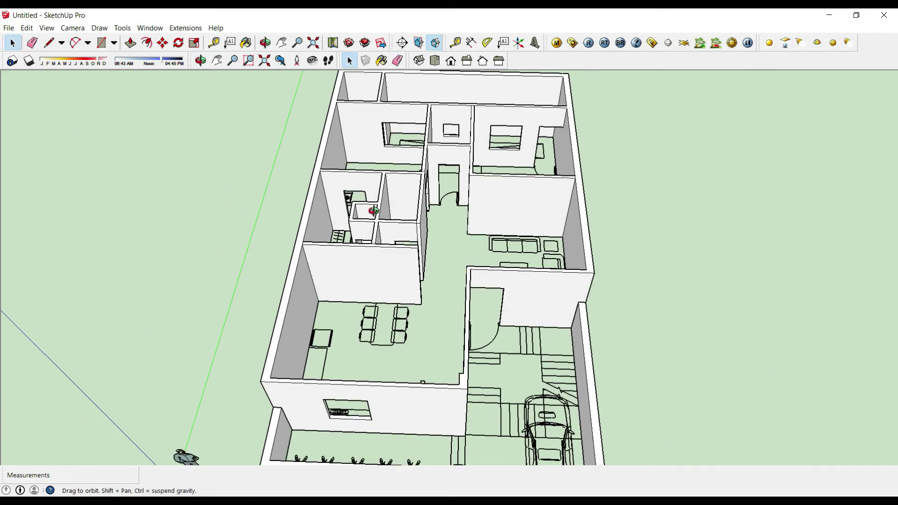
pyautogui.scroll(2, 449, 148)
pyautogui.scroll(2, 456, 167)
pyautogui.scroll(-3, 458, 179)
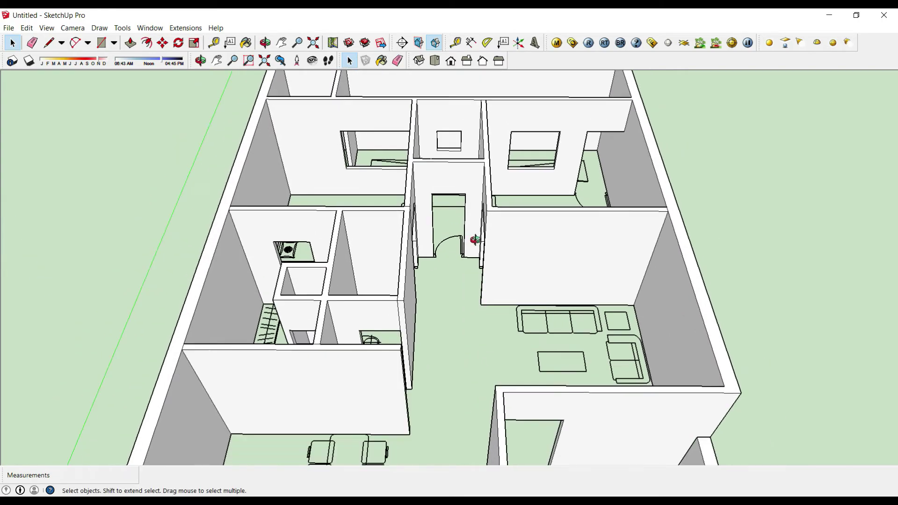
pyautogui.moveTo(476, 238)
pyautogui.mouseDown(button='middle')
pyautogui.moveTo(485, 202)
pyautogui.moveTo(552, 251)
pyautogui.mouseUp(button='middle')
pyautogui.scroll(-2, 492, 217)
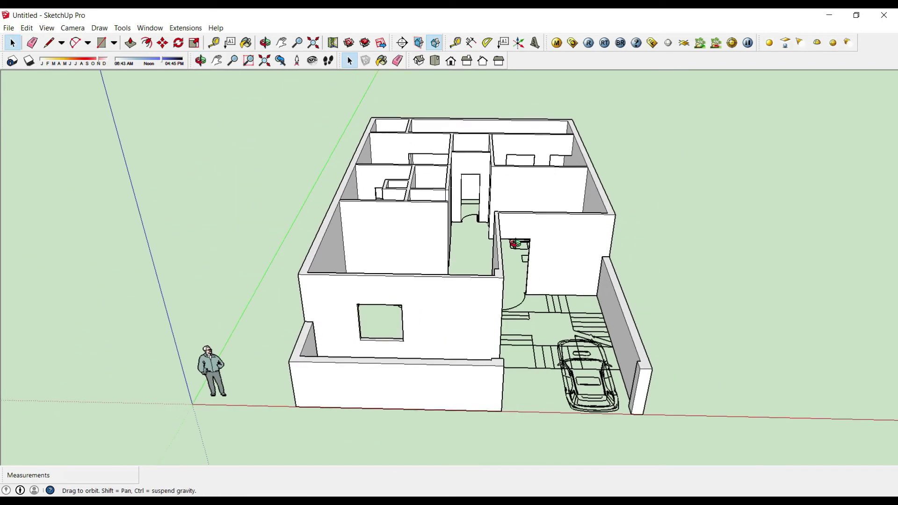
pyautogui.scroll(2, 552, 250)
pyautogui.scroll(2, 552, 251)
pyautogui.scroll(2, 550, 281)
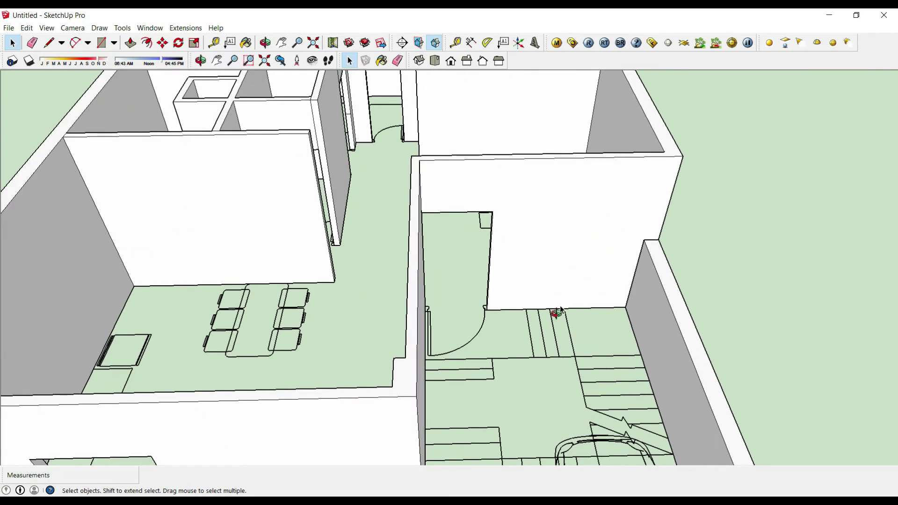
pyautogui.scroll(2, 547, 312)
# Select the garage-side wall's bottom edge and try a move-copy, then cancel the preview
pyautogui.click(501, 322)
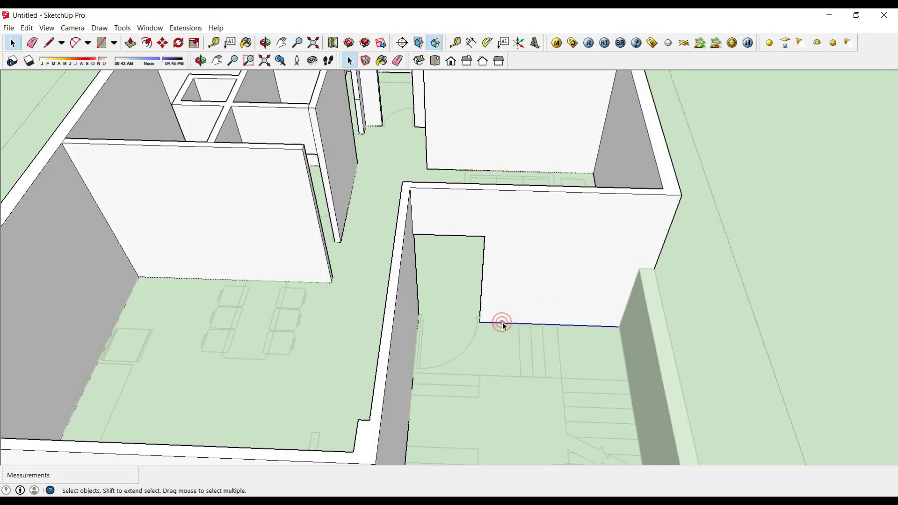
pyautogui.scroll(1, 513, 302)
pyautogui.scroll(2, 537, 276)
pyautogui.press('m')
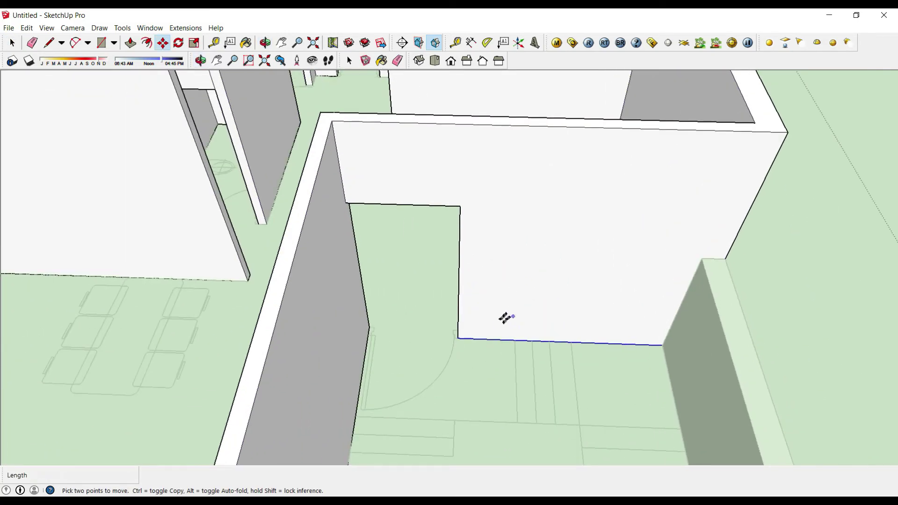
pyautogui.press('ctrl')
pyautogui.click(496, 339)
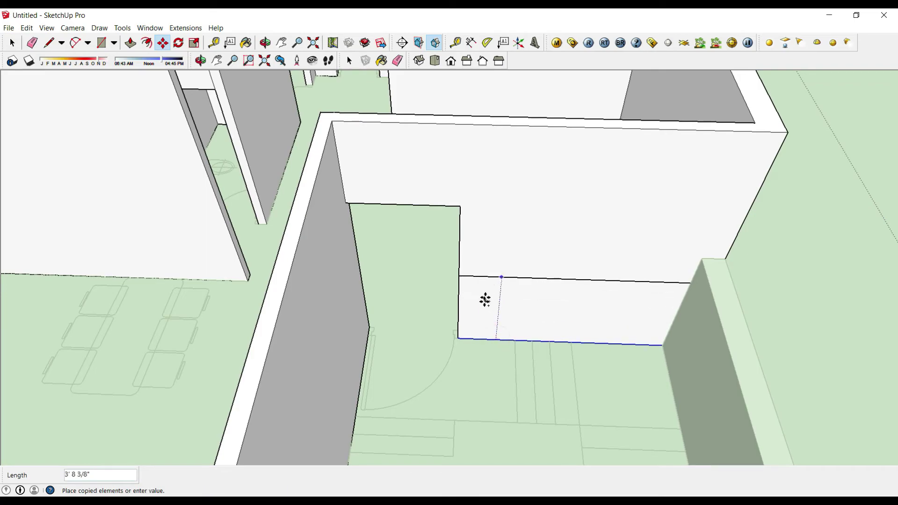
pyautogui.moveTo(485, 300)
pyautogui.mouseDown(button='middle')
pyautogui.moveTo(461, 323)
pyautogui.moveTo(417, 283)
pyautogui.mouseUp(button='middle')
pyautogui.write("7'")
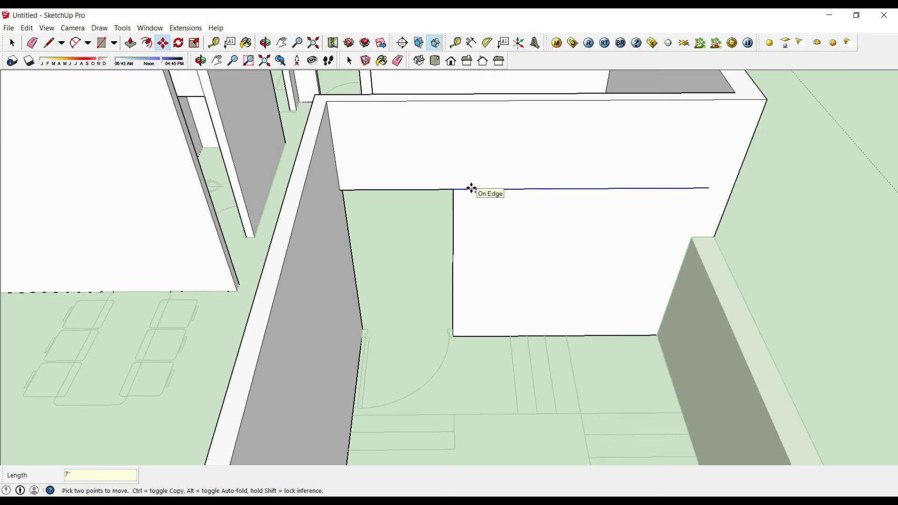
pyautogui.press('Escape')
# Copy the wall's bottom edge 7' upward from its endpoint to mark the door height
pyautogui.press('space')
pyautogui.press('m')
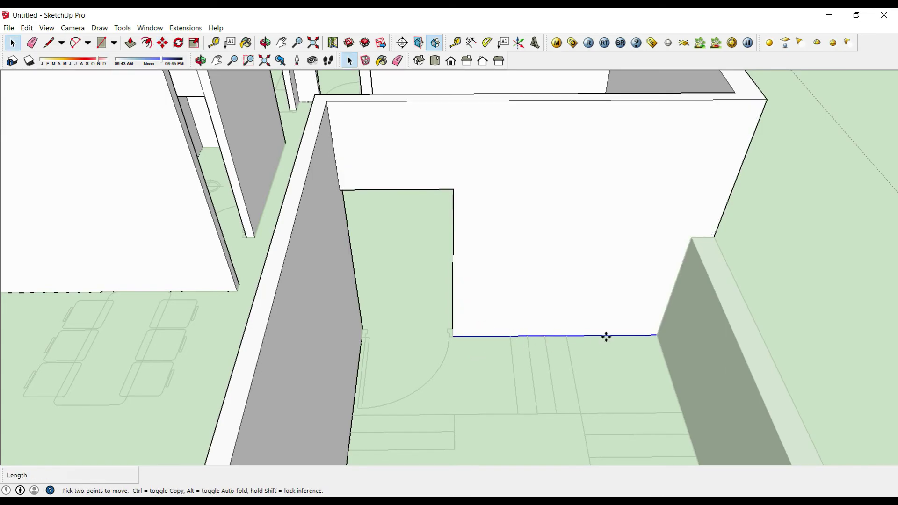
pyautogui.moveTo(606, 337)
pyautogui.mouseDown(button='middle')
pyautogui.moveTo(652, 355)
pyautogui.moveTo(681, 250)
pyautogui.mouseUp(button='middle')
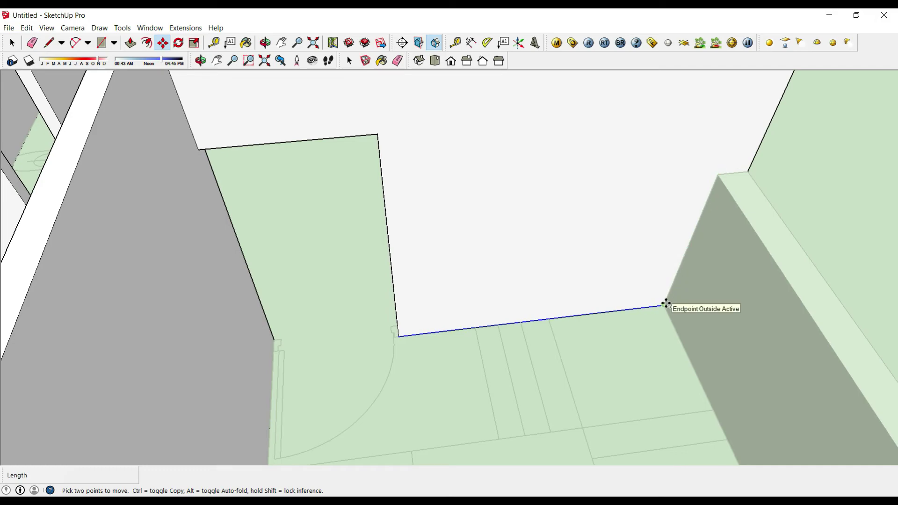
pyautogui.keyDown('ctrl'); pyautogui.click(667, 305); pyautogui.keyUp('ctrl')
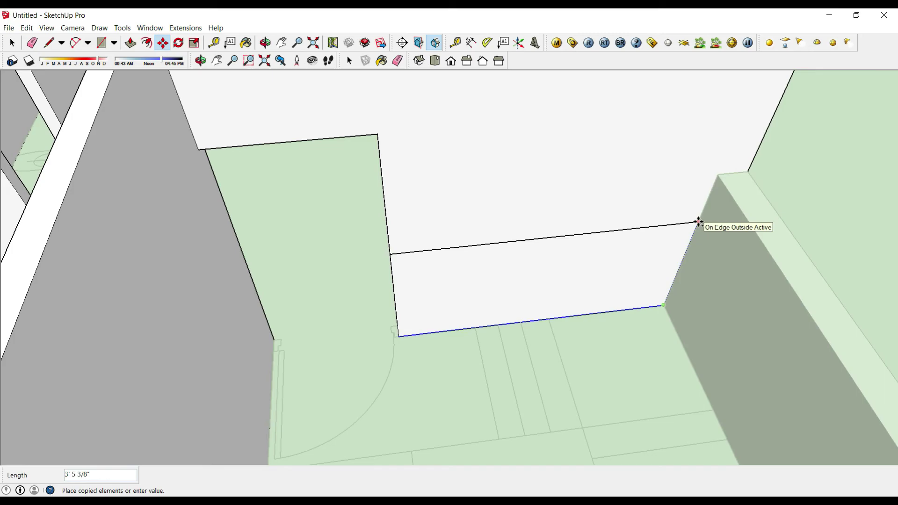
pyautogui.press('Return')
pyautogui.moveTo(698, 221)
pyautogui.mouseDown(button='middle')
pyautogui.moveTo(607, 206)
pyautogui.moveTo(566, 167)
pyautogui.moveTo(593, 186)
pyautogui.mouseUp(button='middle')
# Erase stray edges and orbit out to show the whole walled house
pyautogui.press('e')
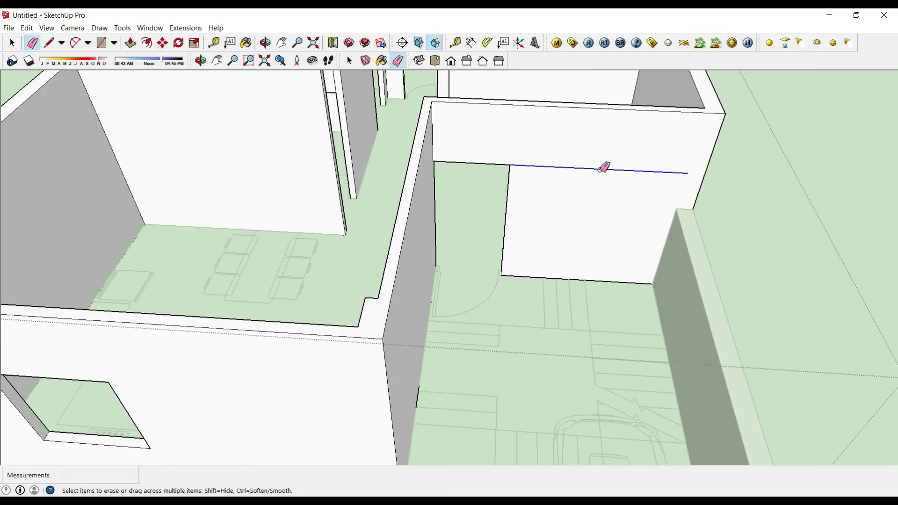
pyautogui.scroll(-5, 607, 179)
pyautogui.moveTo(403, 296)
pyautogui.mouseDown(button='middle')
pyautogui.moveTo(459, 262)
pyautogui.moveTo(467, 126)
pyautogui.moveTo(487, 187)
pyautogui.moveTo(493, 147)
pyautogui.mouseUp(button='middle')
pyautogui.press('space')
pyautogui.scroll(3, 486, 187)
pyautogui.scroll(-3, 493, 146)
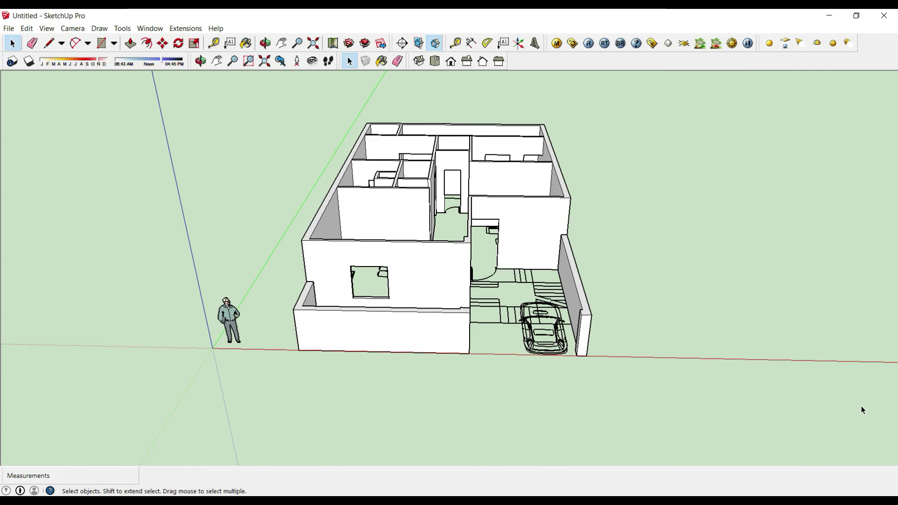